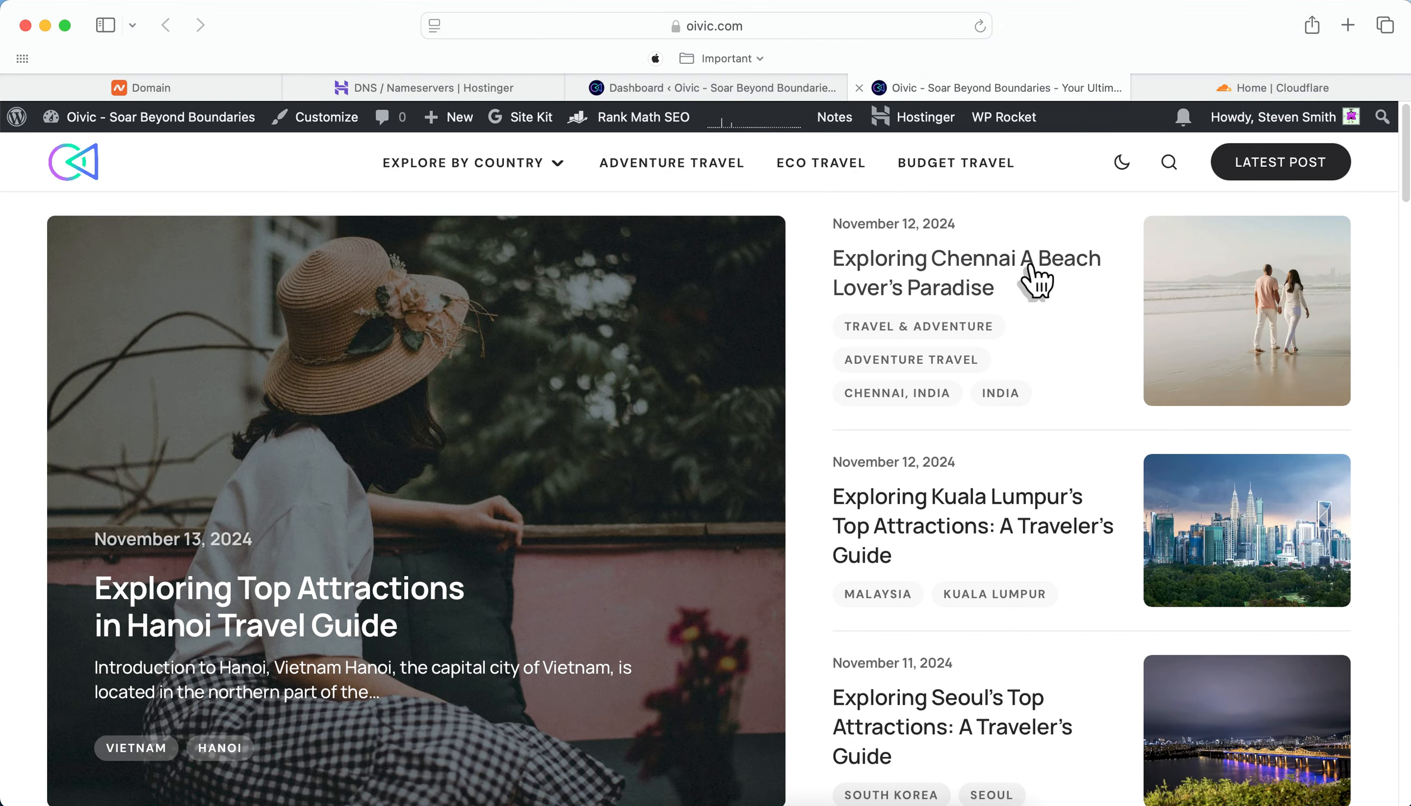
Look through the Chennai beach article on oivic.com and return to the site's homepage
click(1030, 276)
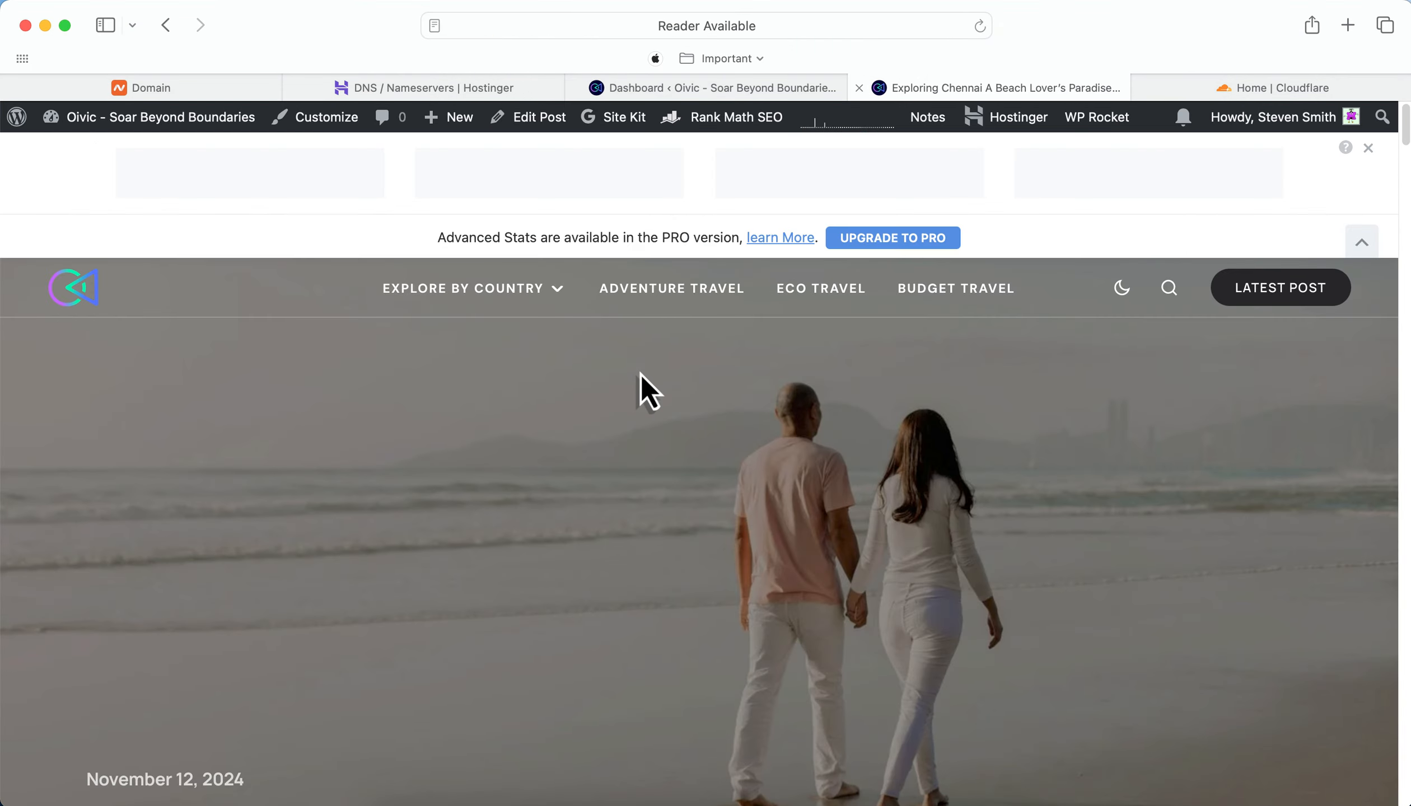
scroll(641, 374, down, 15)
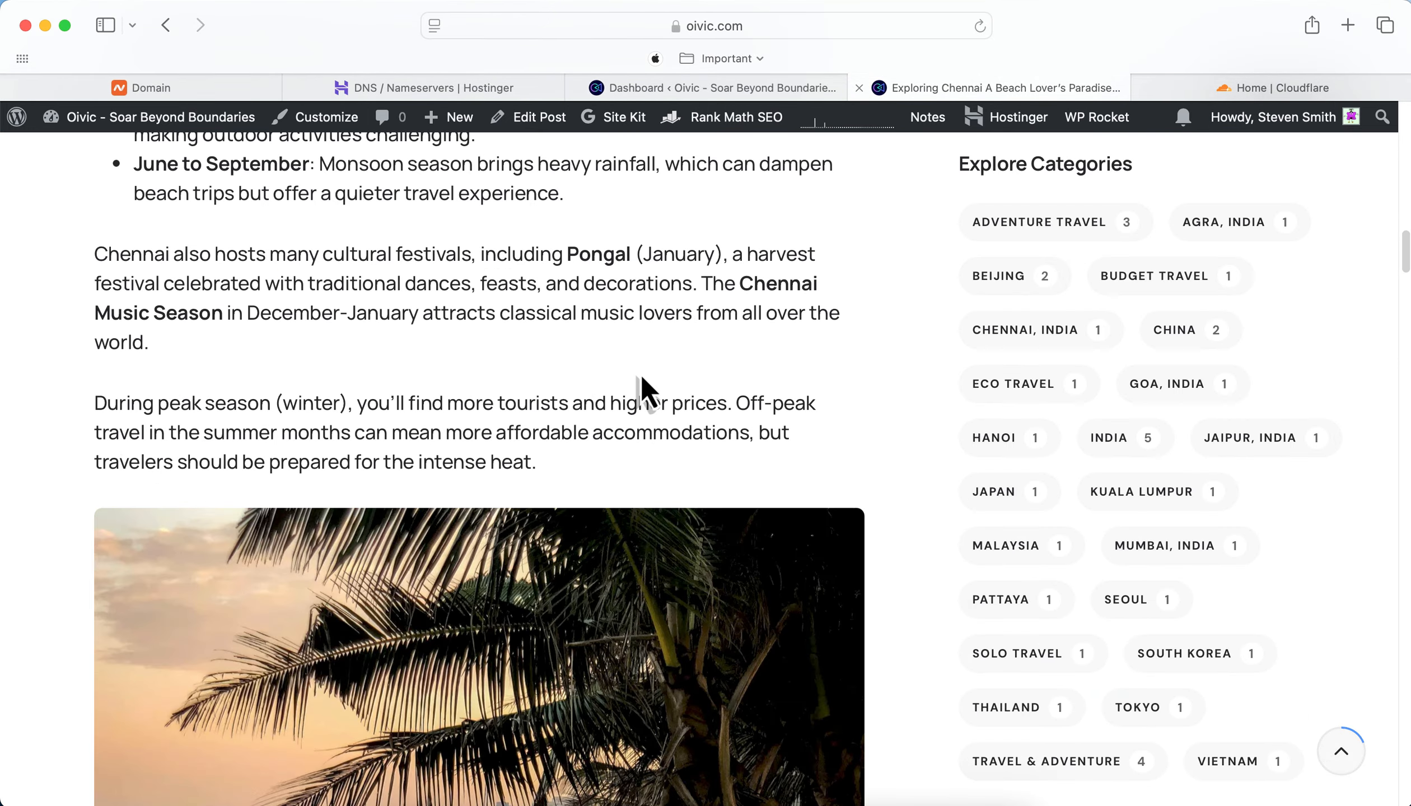
scroll(640, 374, up, 20)
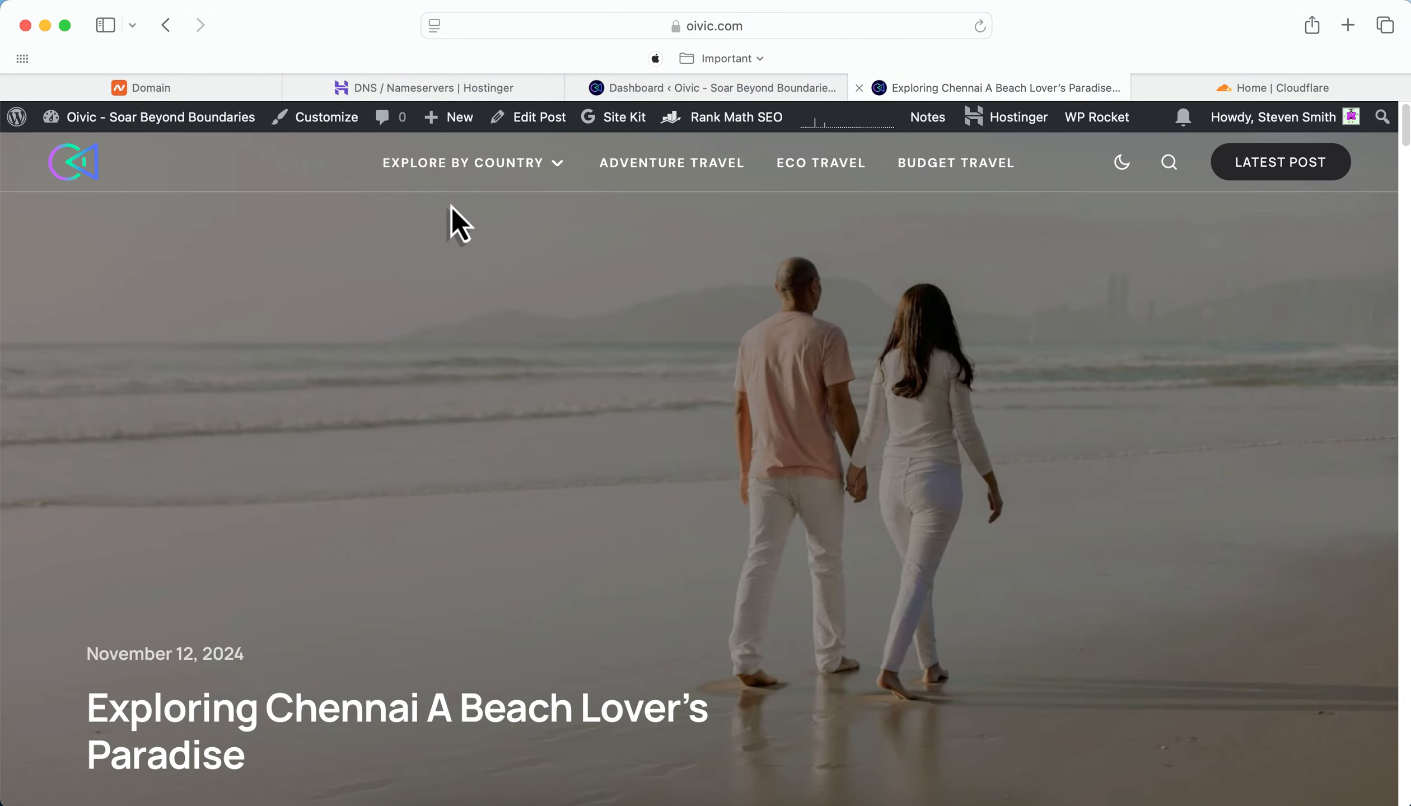
click(84, 174)
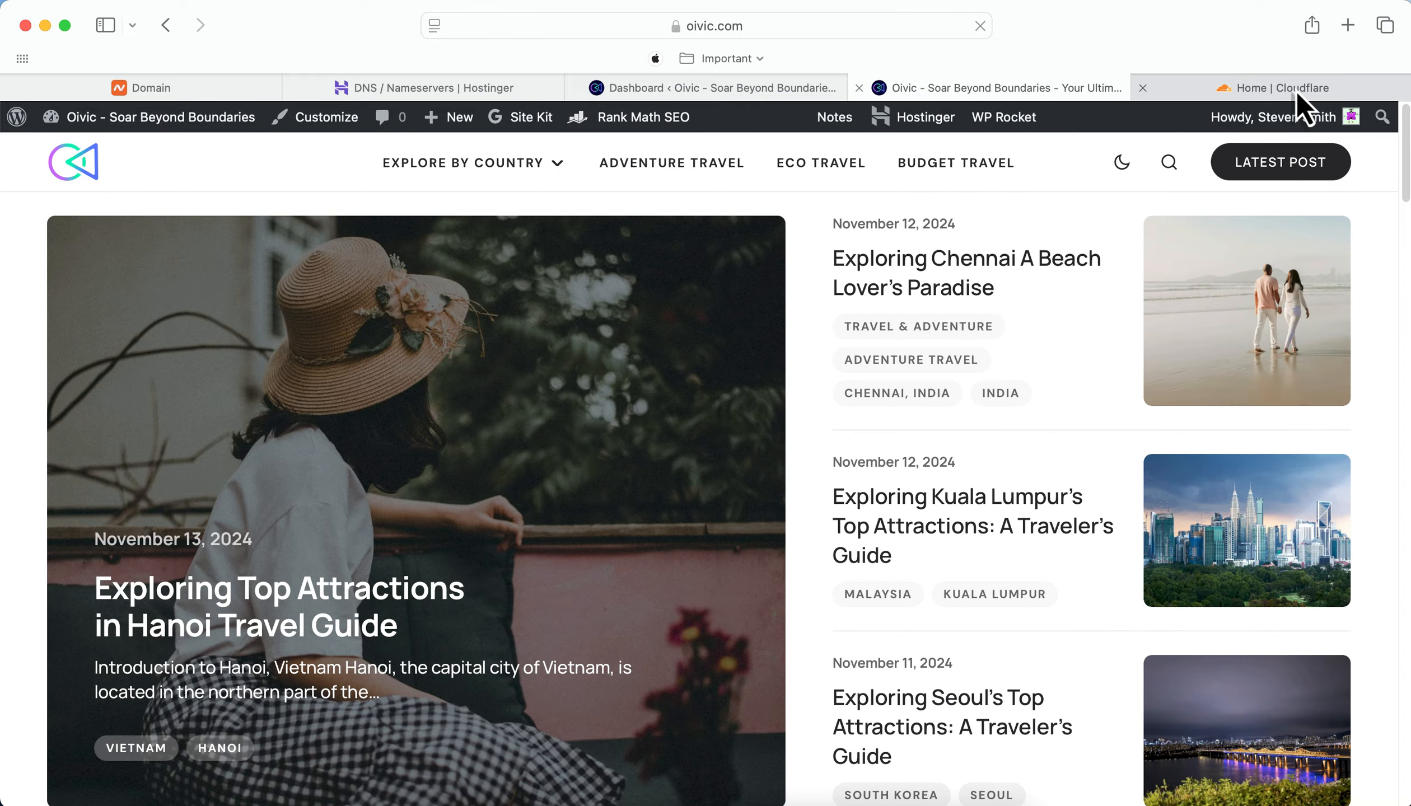
Switch to Cloudflare, select the Free plan for oivic.com and continue through the DNS records review
click(1223, 93)
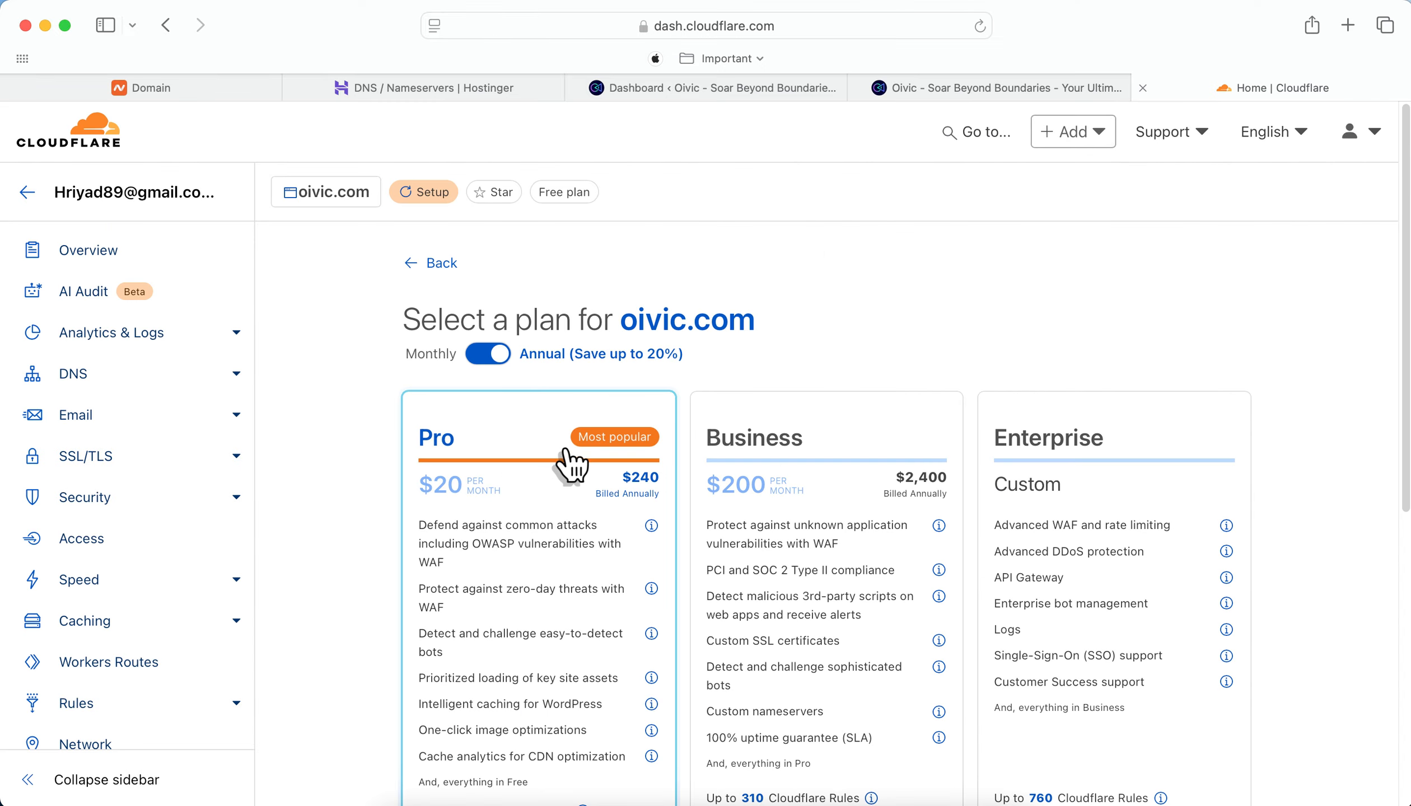
scroll(633, 421, down, 5)
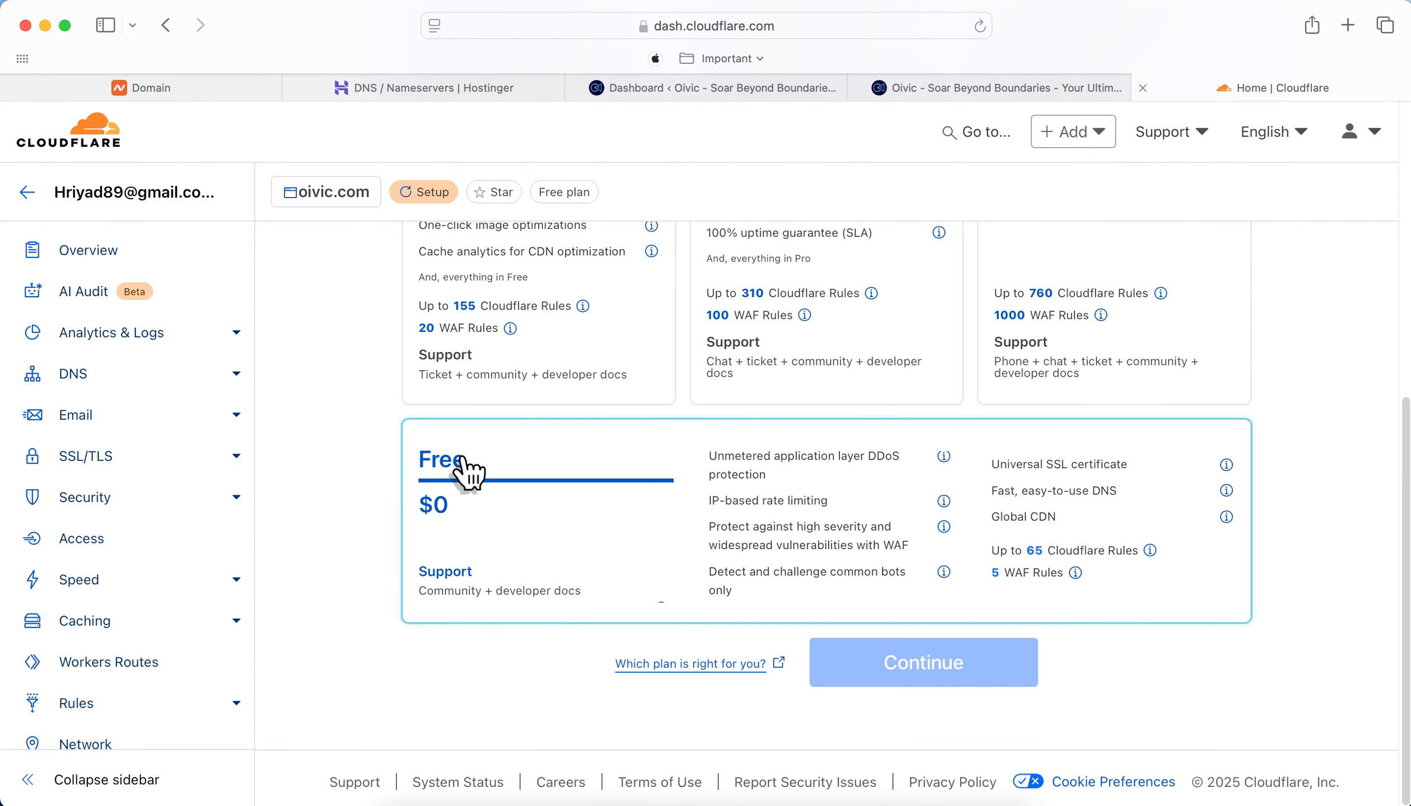
click(663, 479)
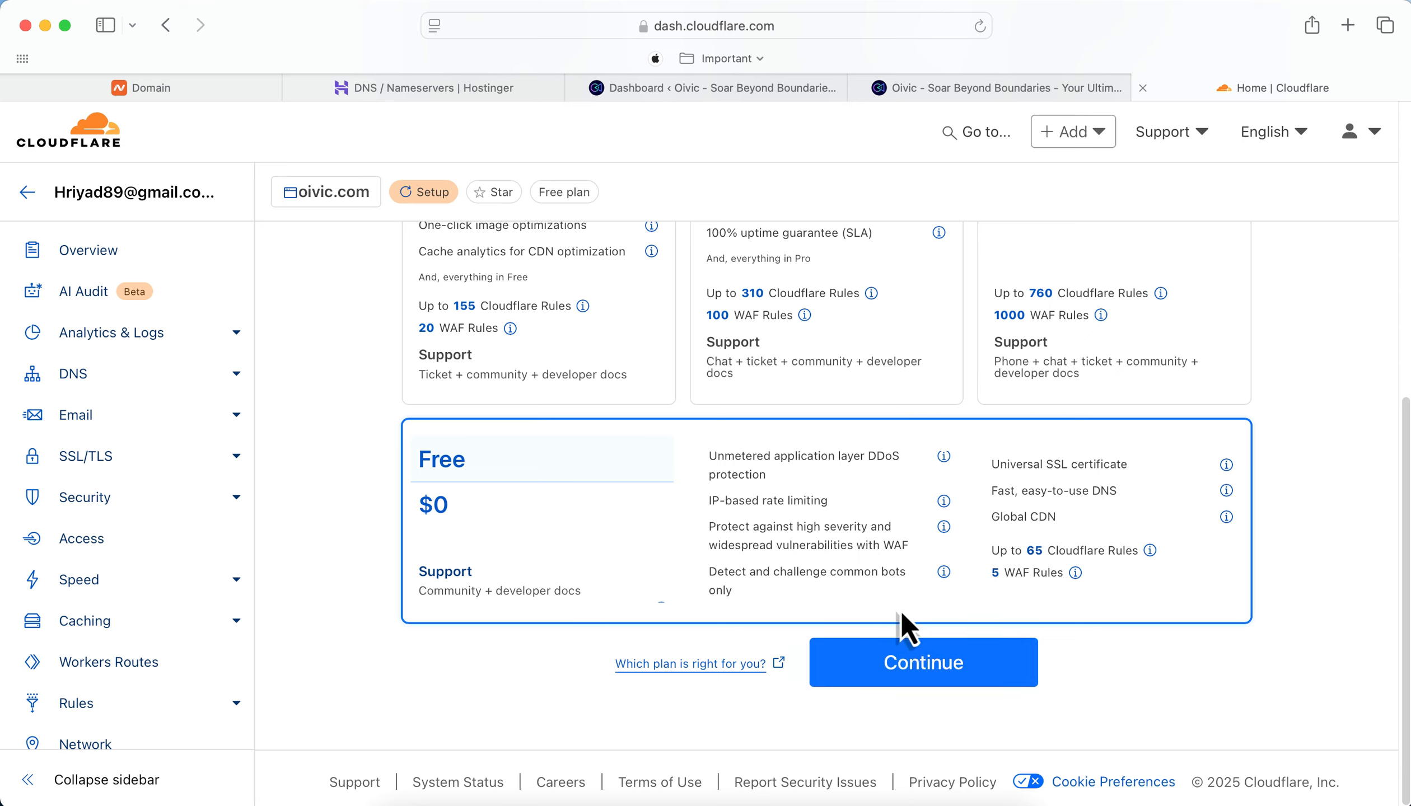
click(901, 666)
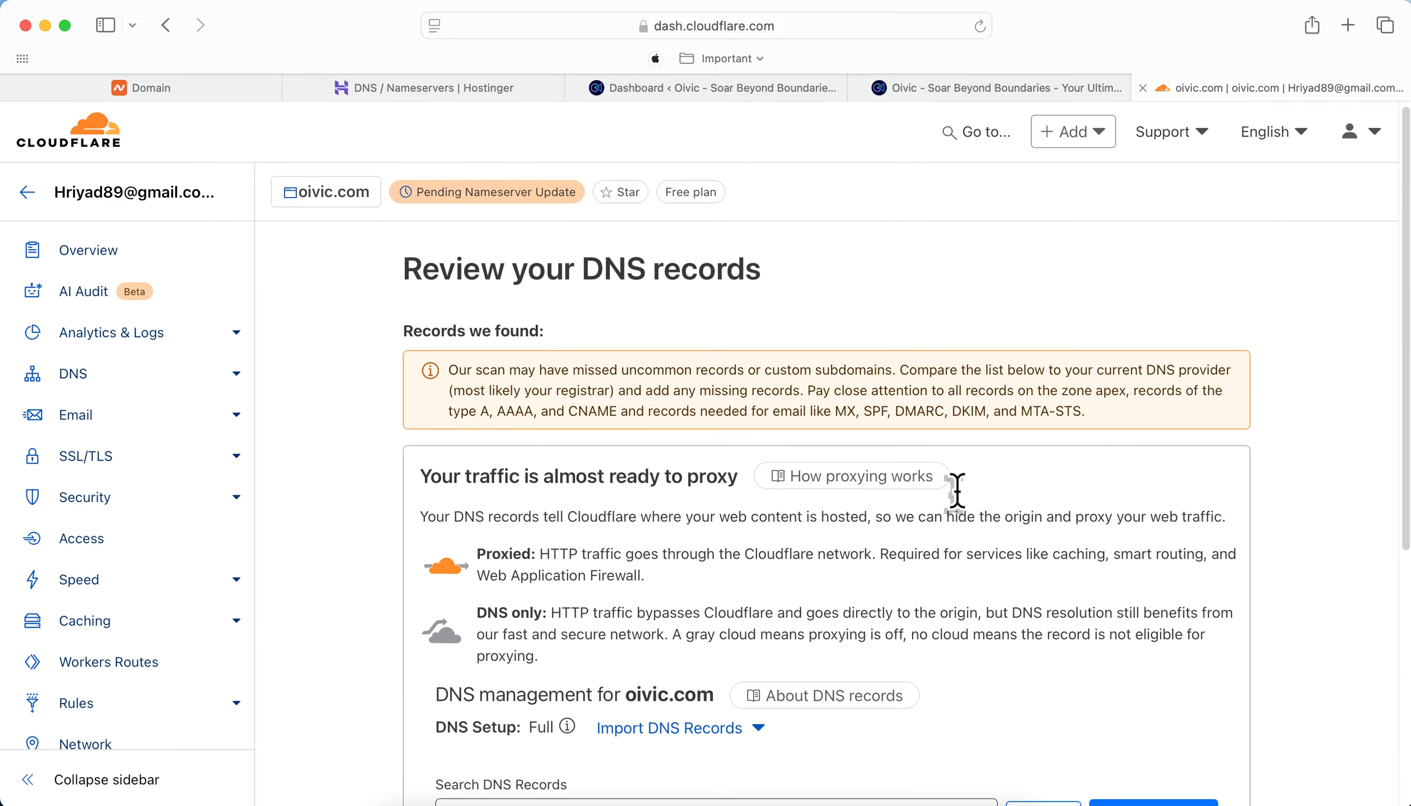
scroll(947, 493, down, 7)
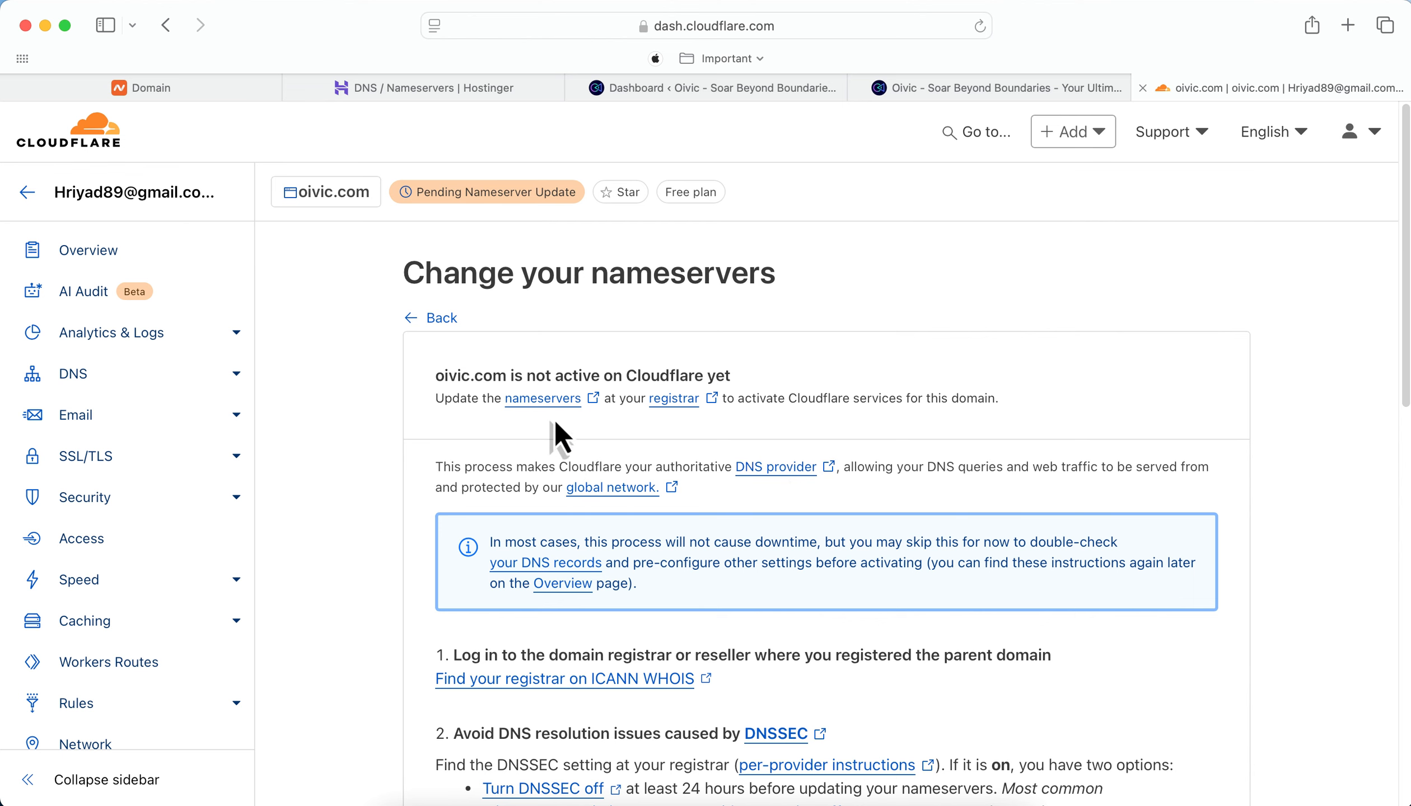
Find the assigned Cloudflare nameservers in the change instructions and copy carrera.ns.cloudflare.com
triple_click(840, 268)
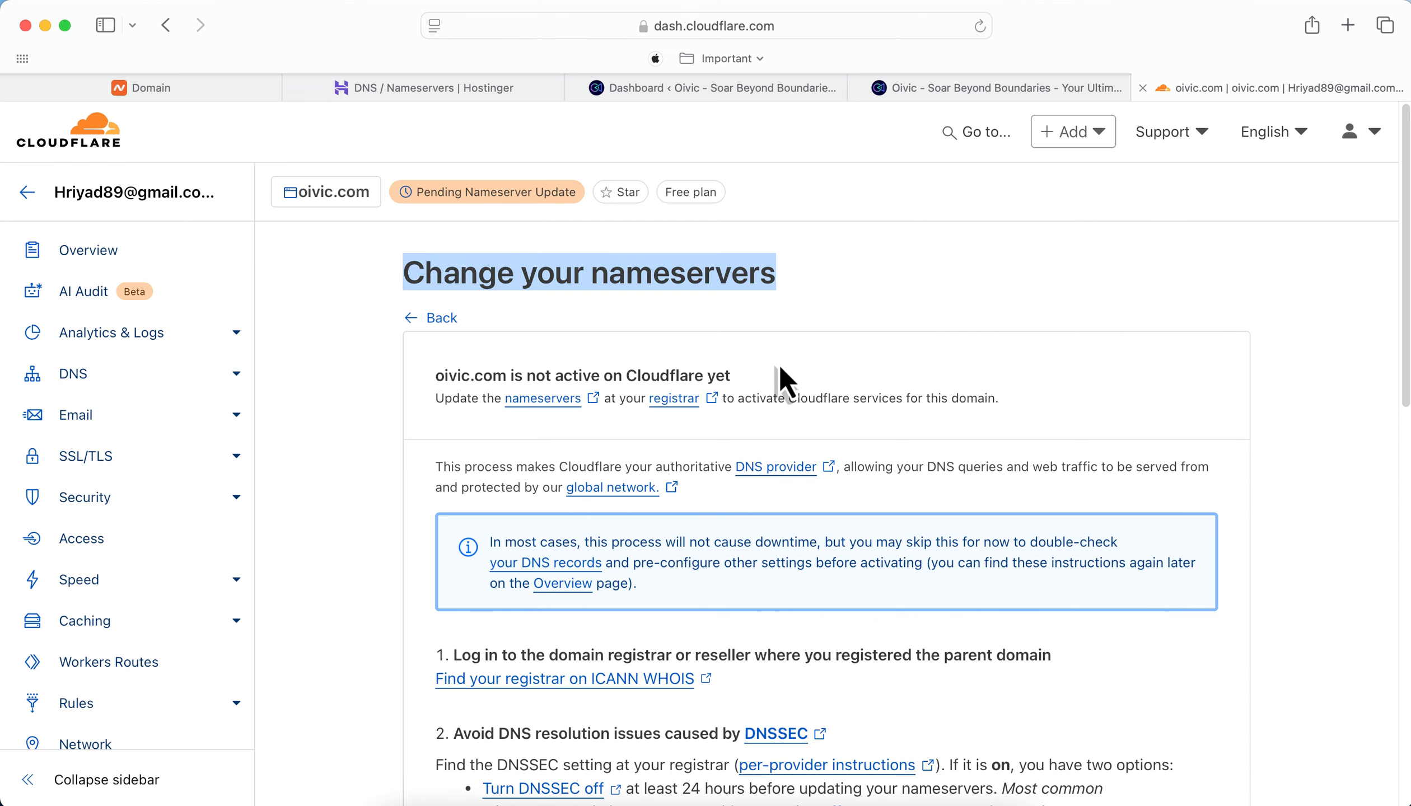
scroll(779, 367, down, 15)
scroll(621, 333, up, 5)
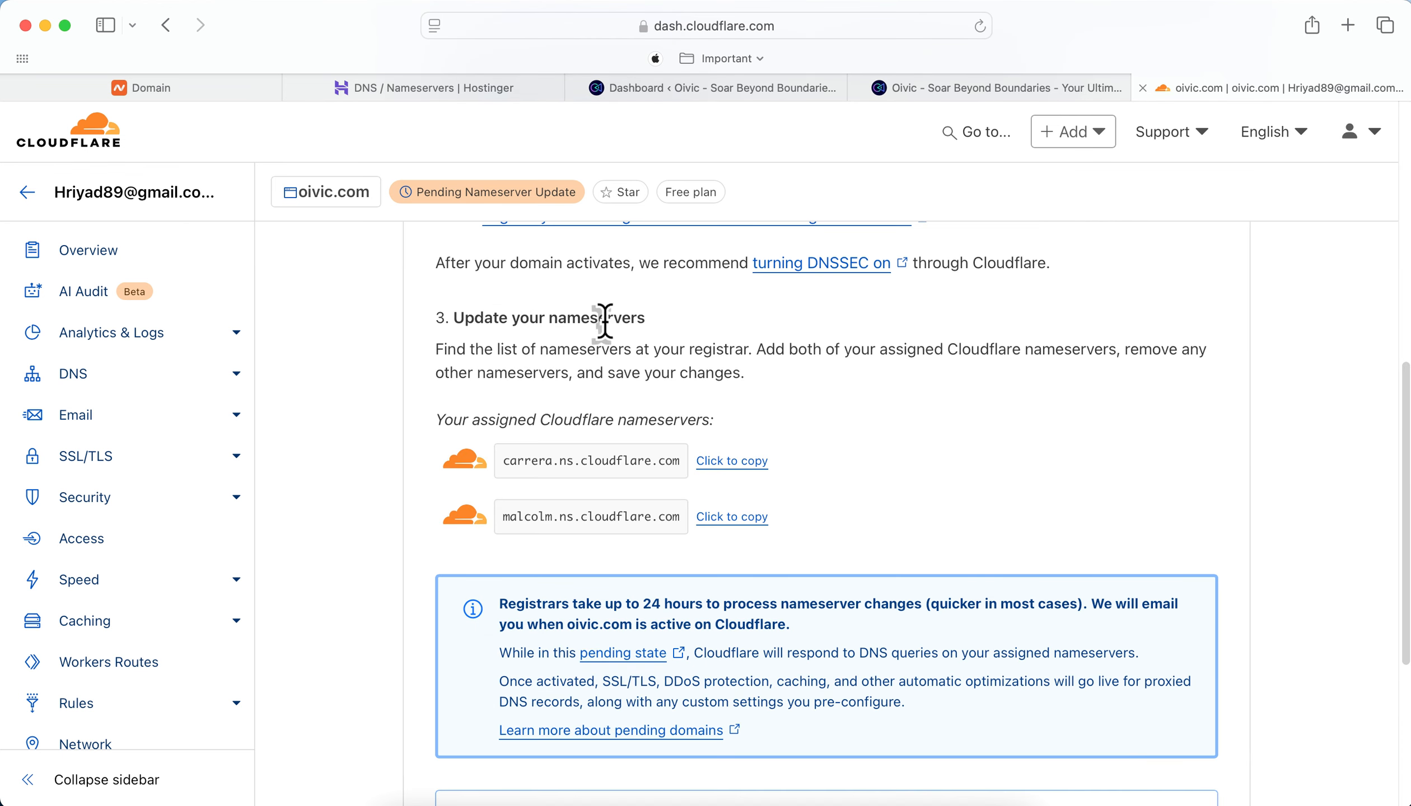
click(748, 462)
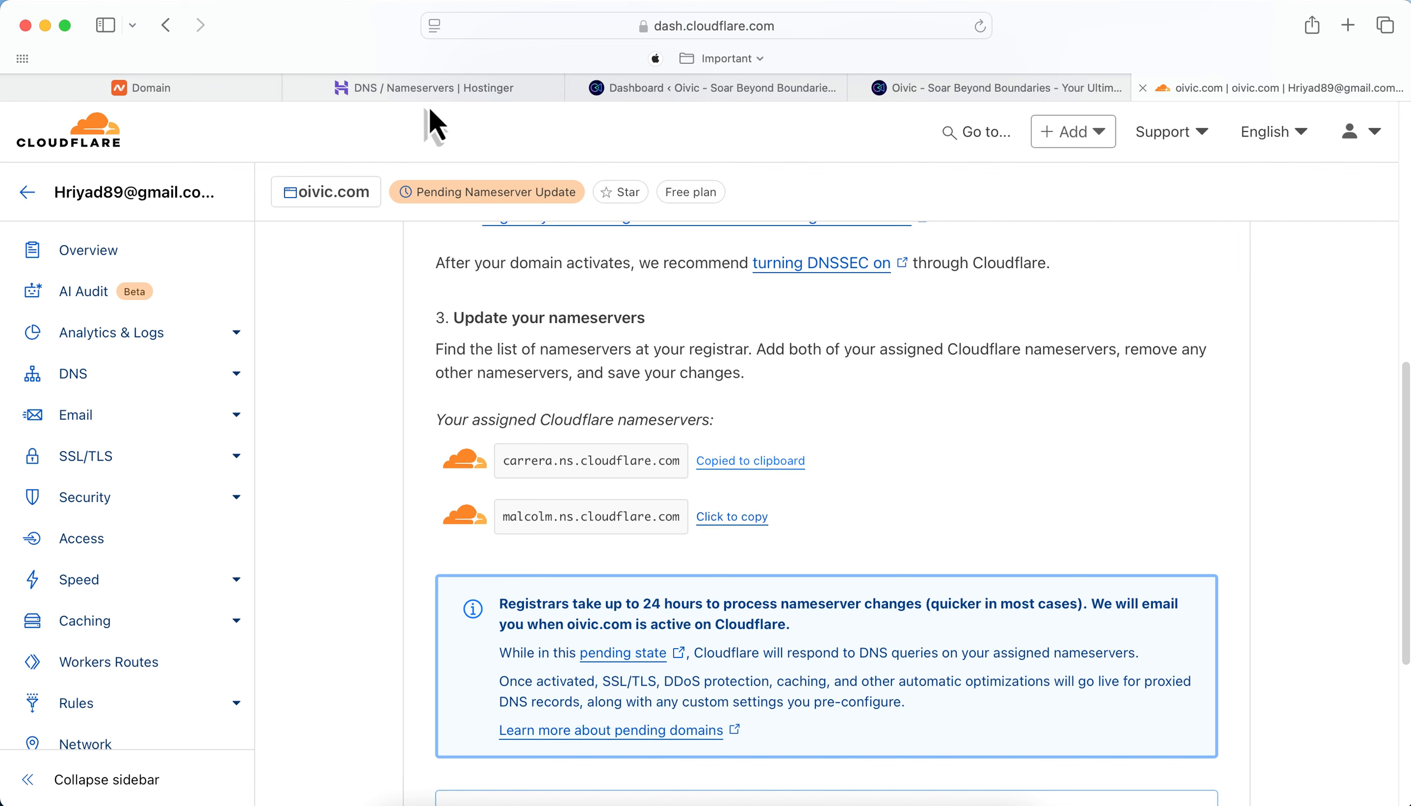
Switch to Namecheap and replace the first custom DNS nameserver of oivic.com with carrera.ns.cloudflare.com
click(204, 92)
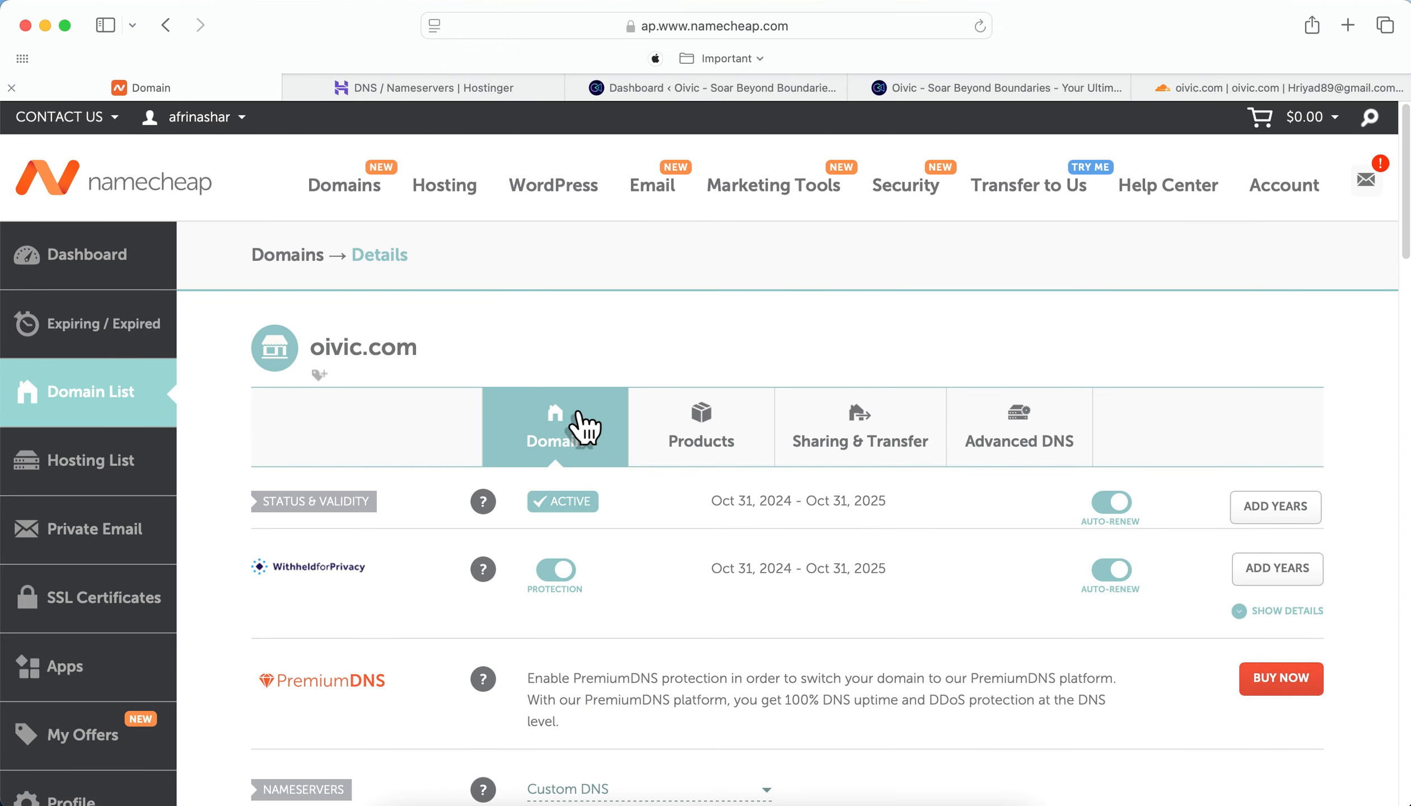
scroll(554, 442, down, 3)
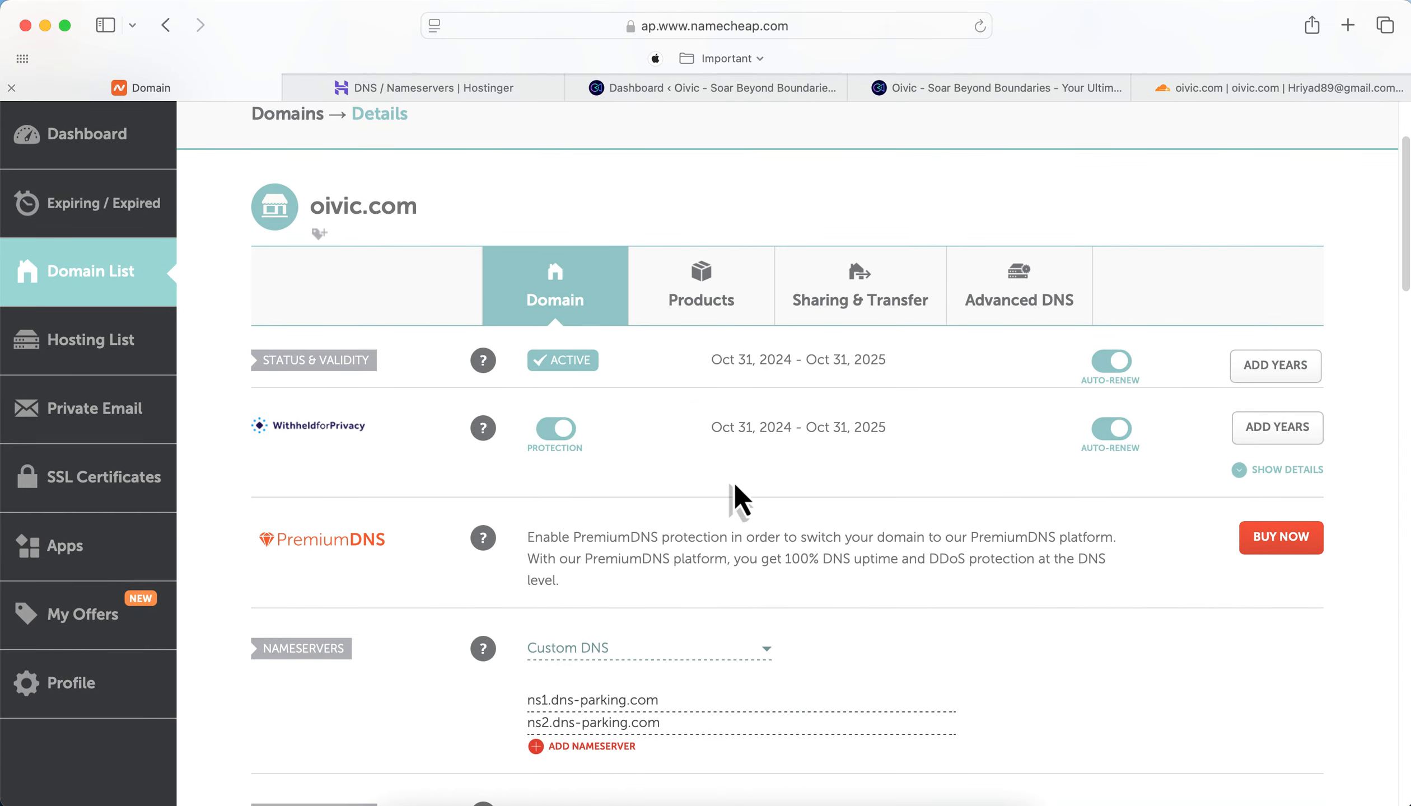
scroll(642, 540, down, 3)
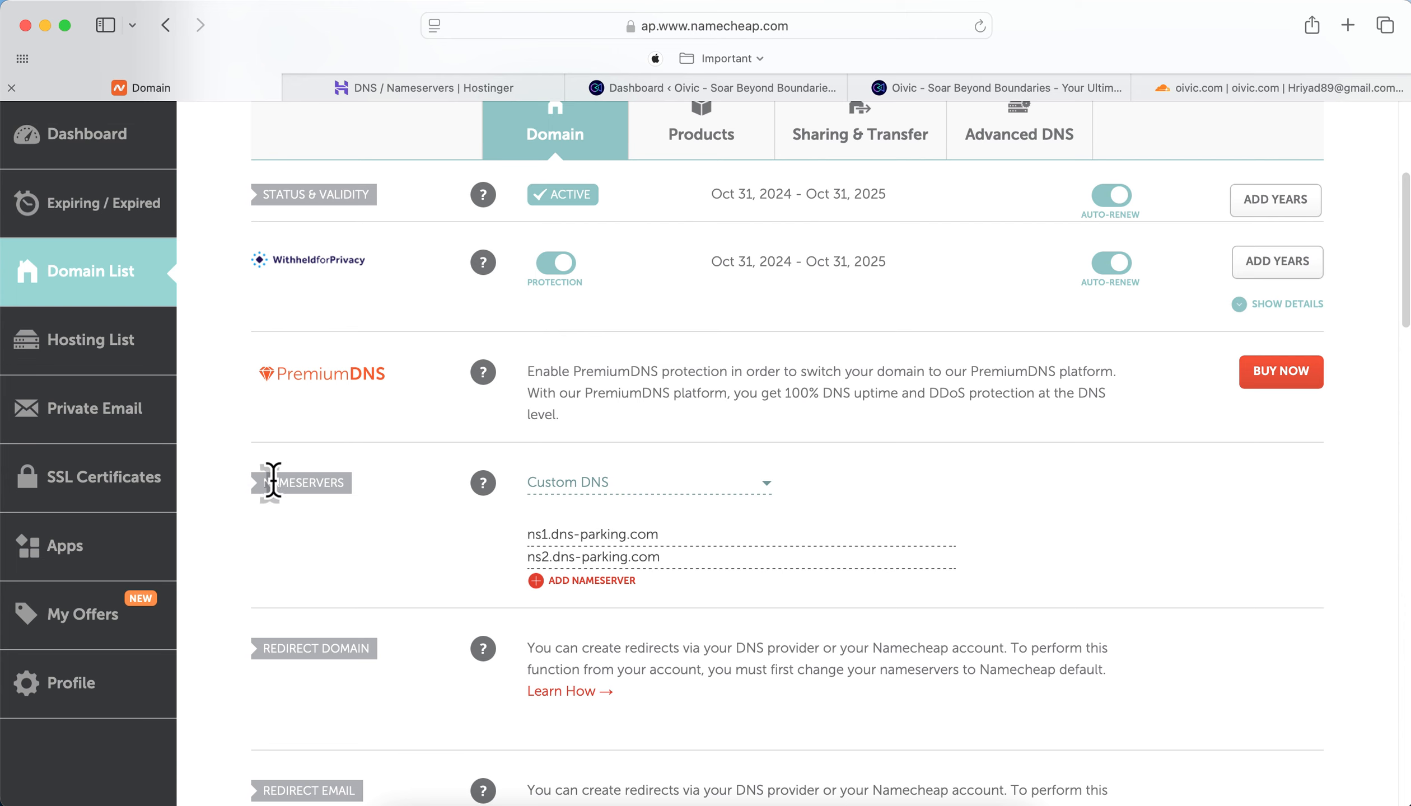
click(736, 541)
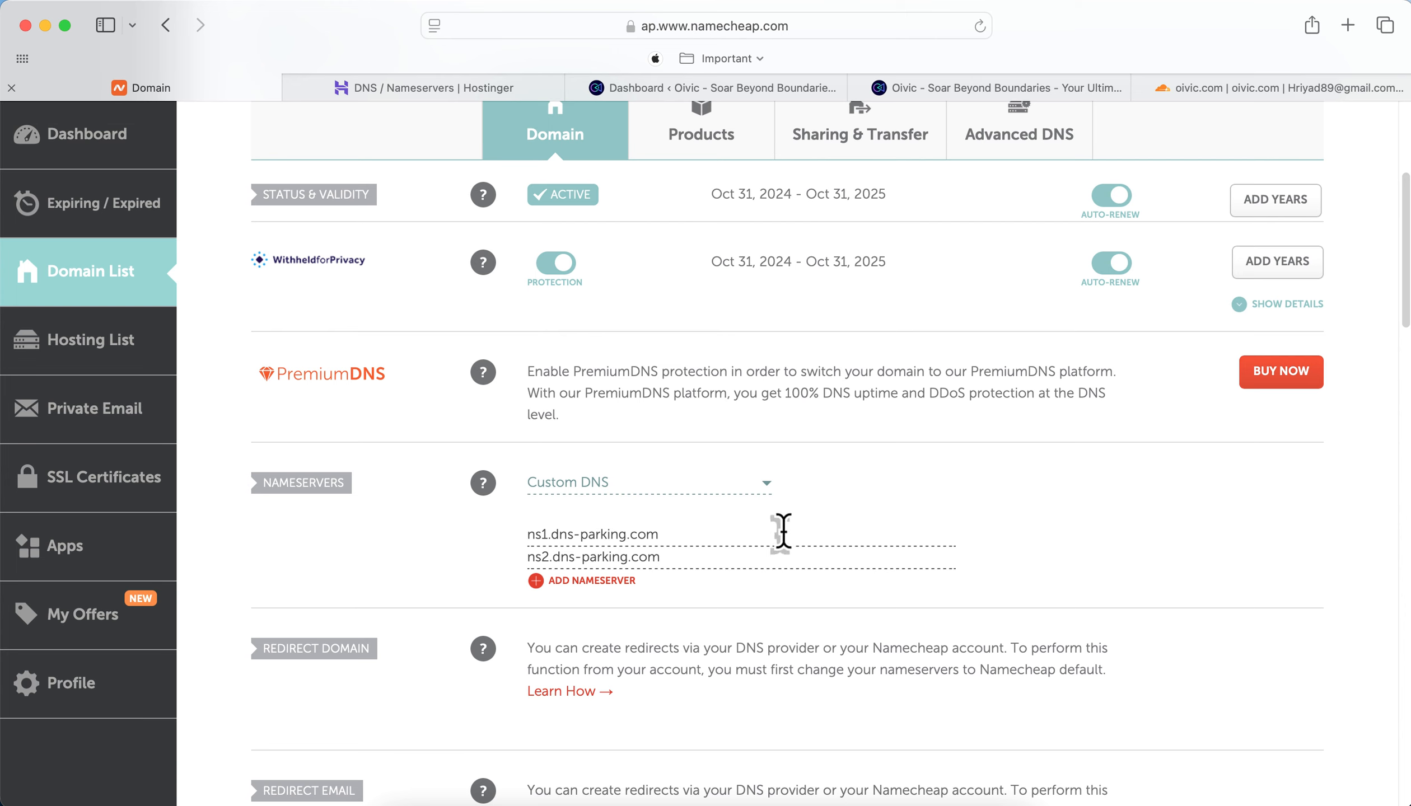
drag(782, 533, 521, 528)
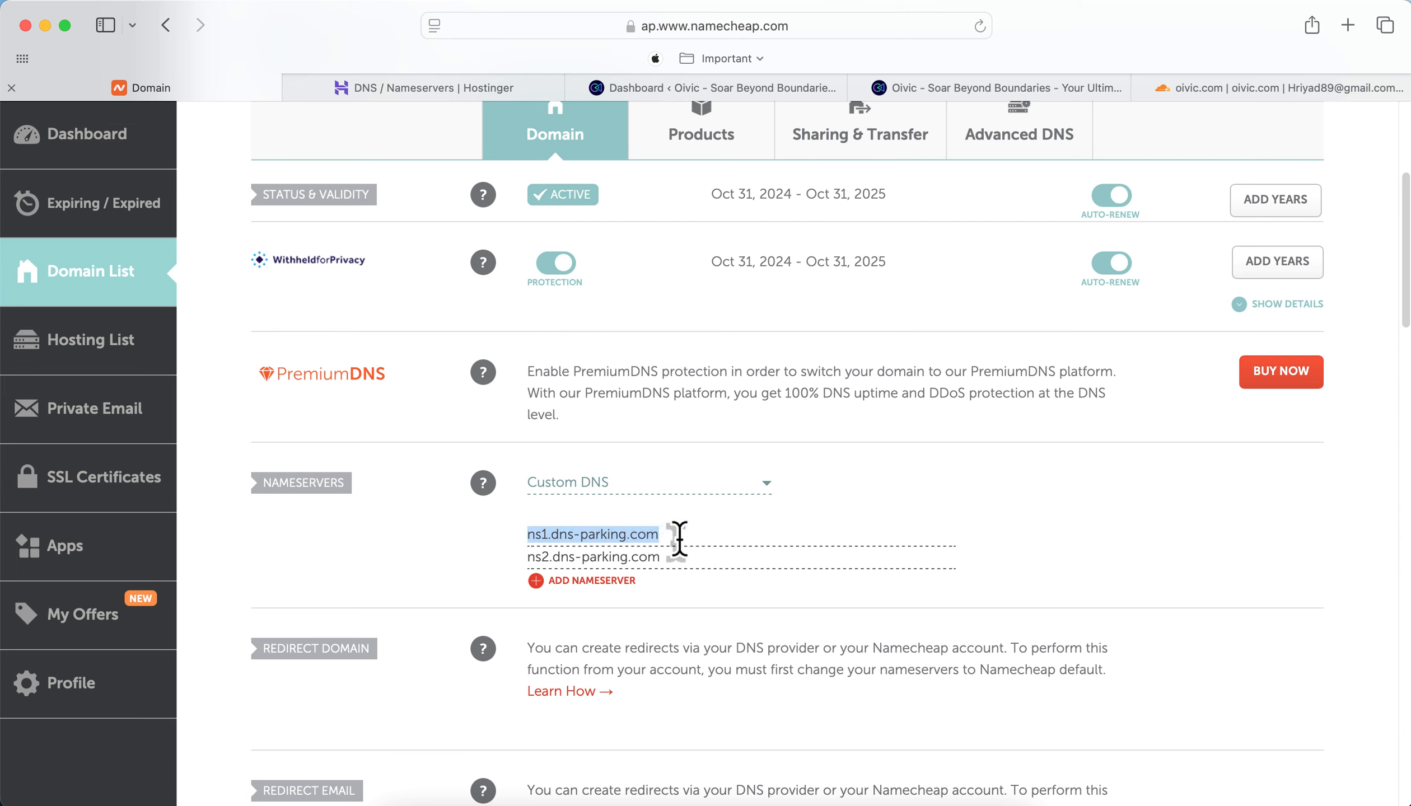
key(super+v)
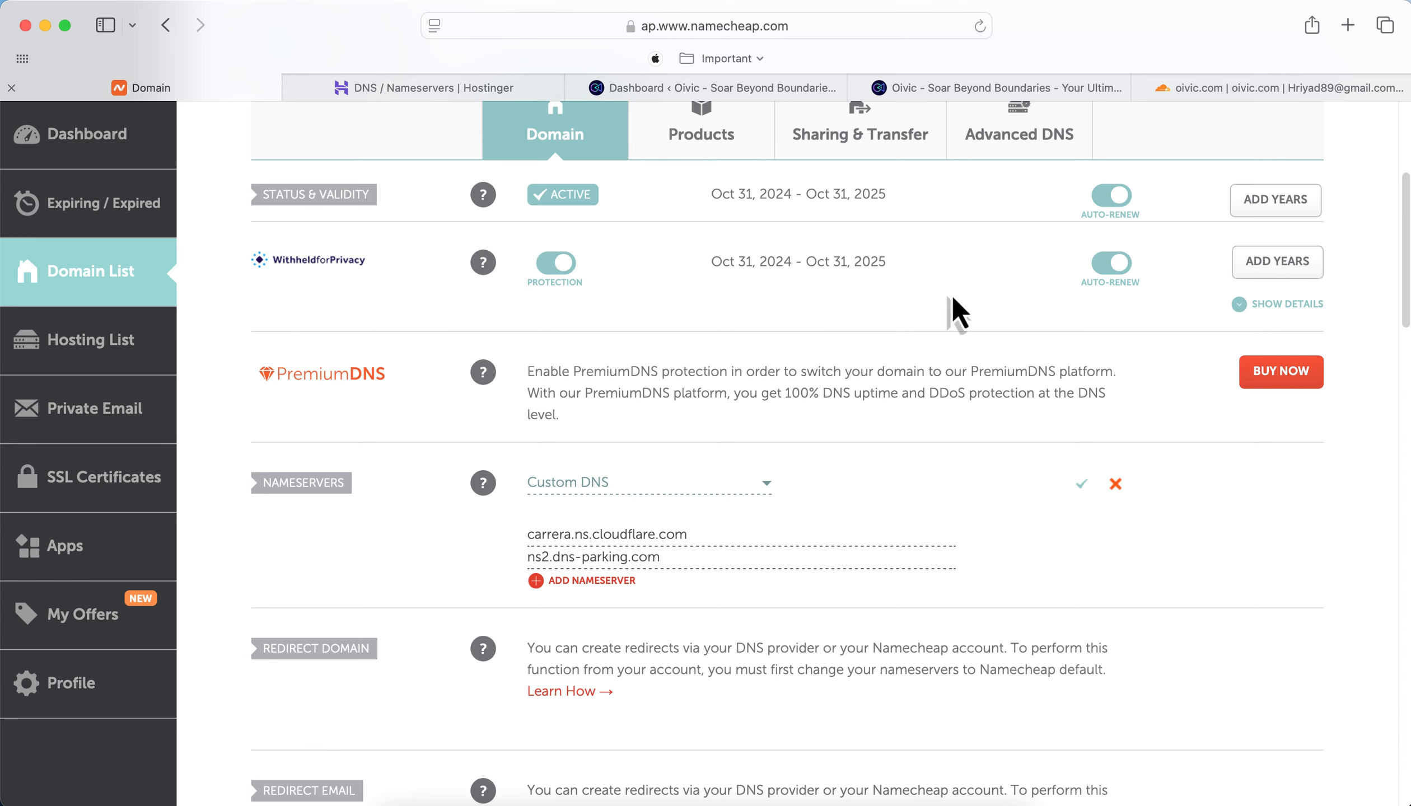
Copy malcolm.ns.cloudflare.com from Cloudflare, replace the second Namecheap nameserver with it and save the nameserver change
click(1173, 90)
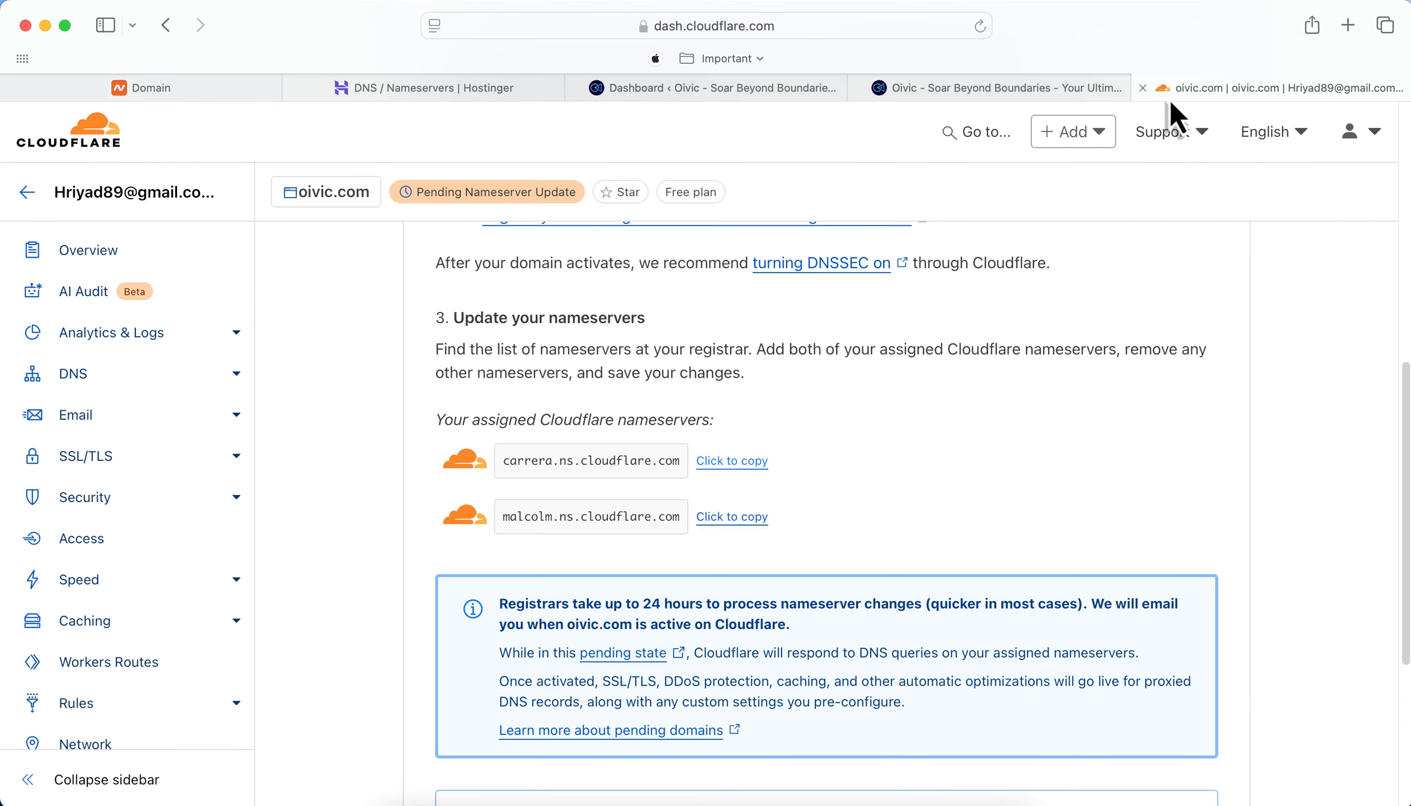
click(729, 518)
click(187, 91)
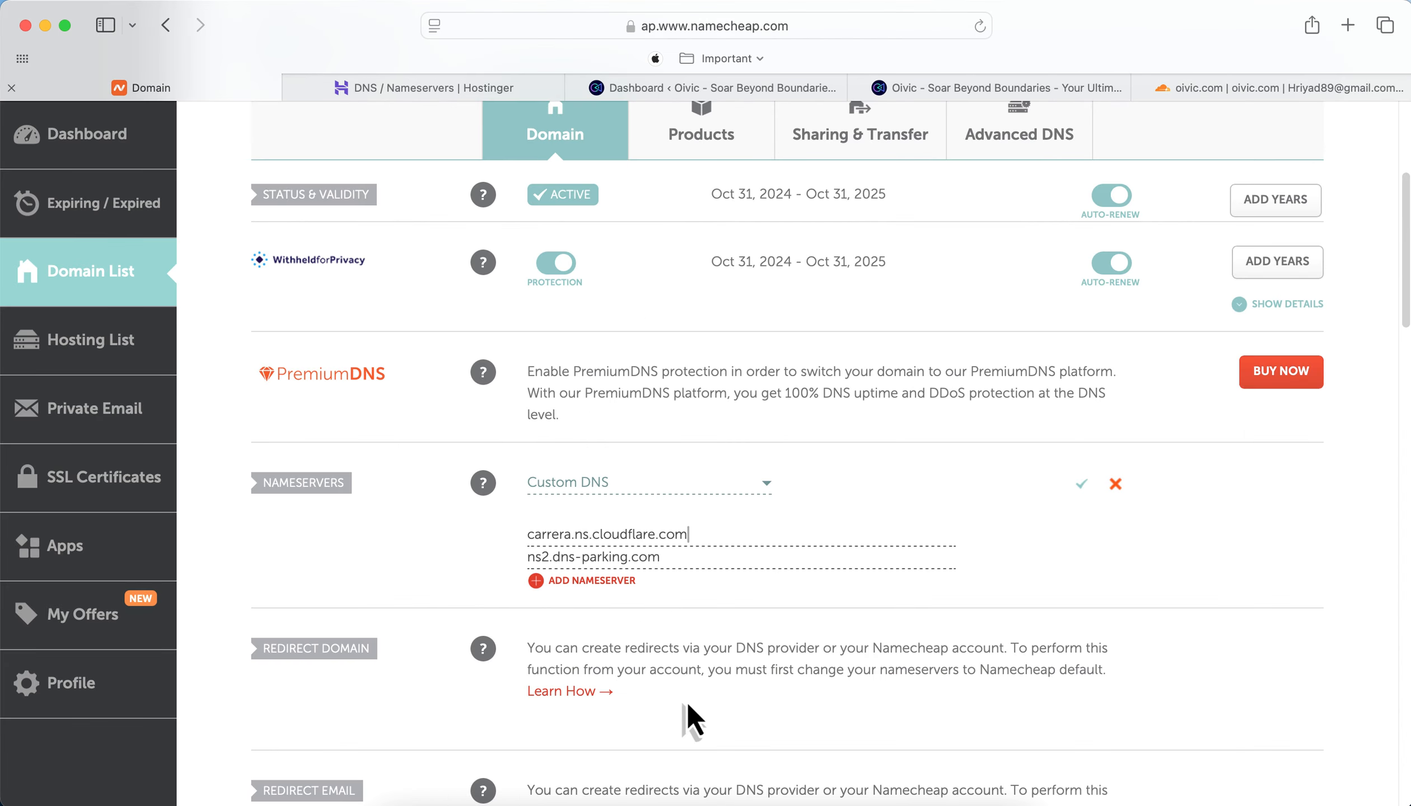
triple_click(693, 555)
key(super+v)
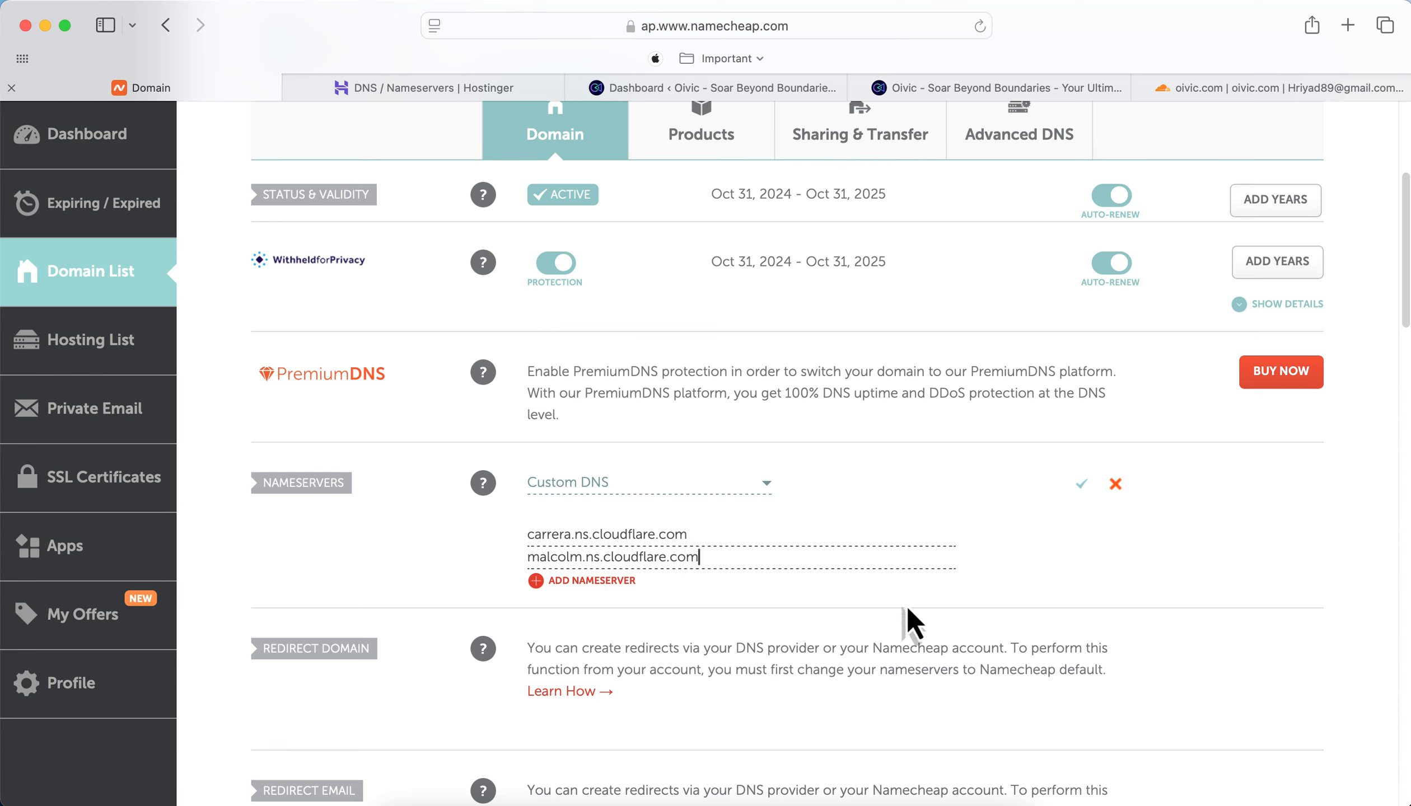
click(1078, 485)
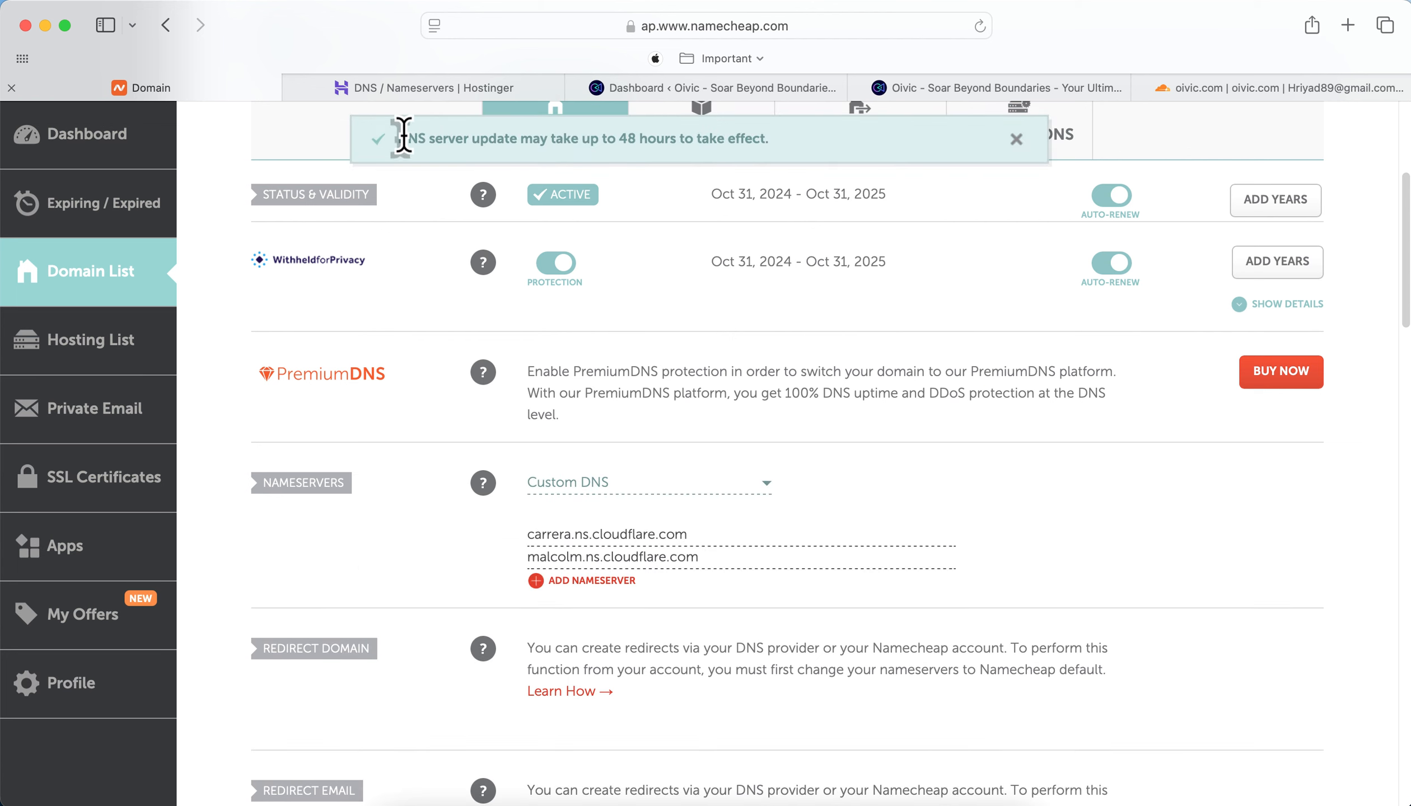
Read and dismiss the DNS server update notice, and look over the domain's details page
drag(408, 139, 765, 139)
click(799, 151)
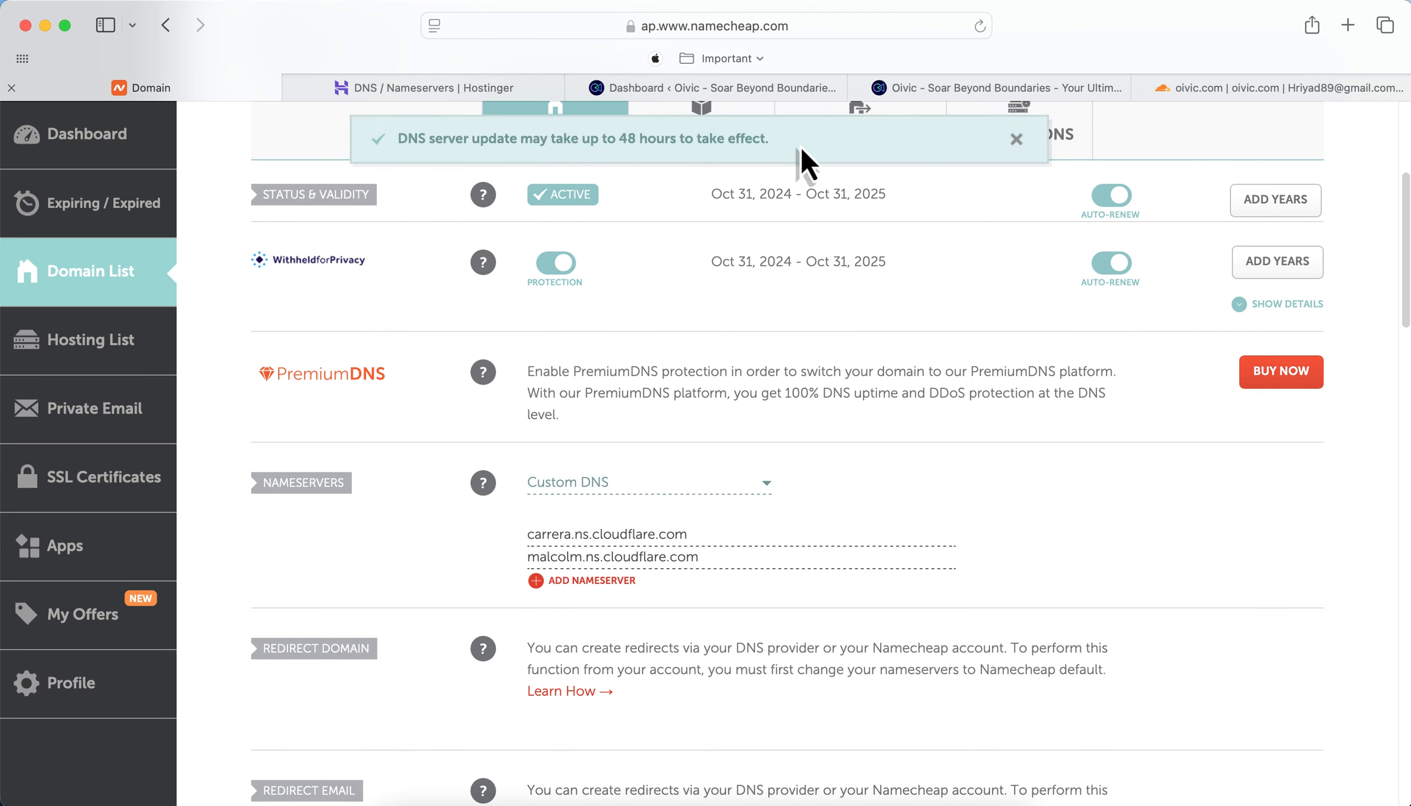
click(1017, 140)
scroll(805, 434, down, 5)
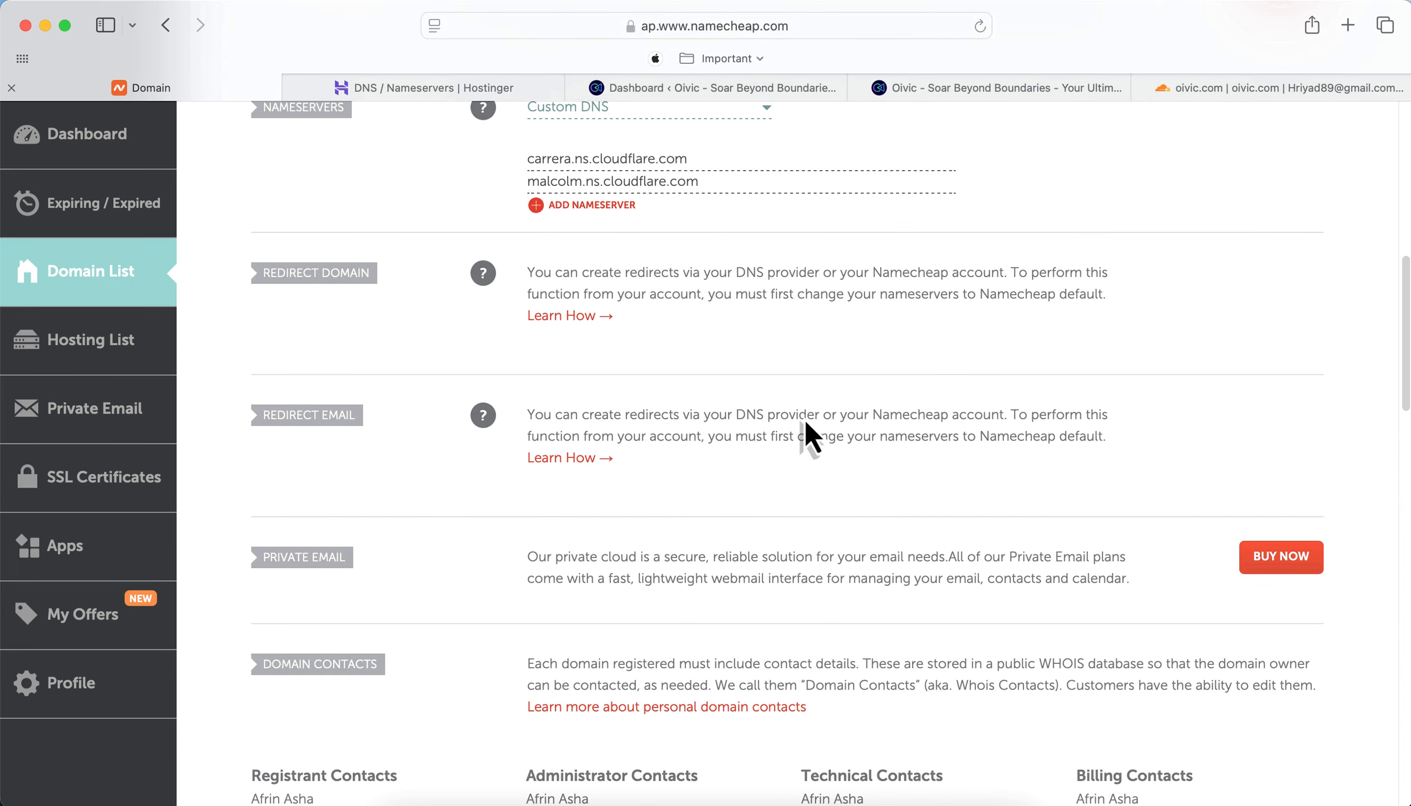
scroll(805, 426, up, 10)
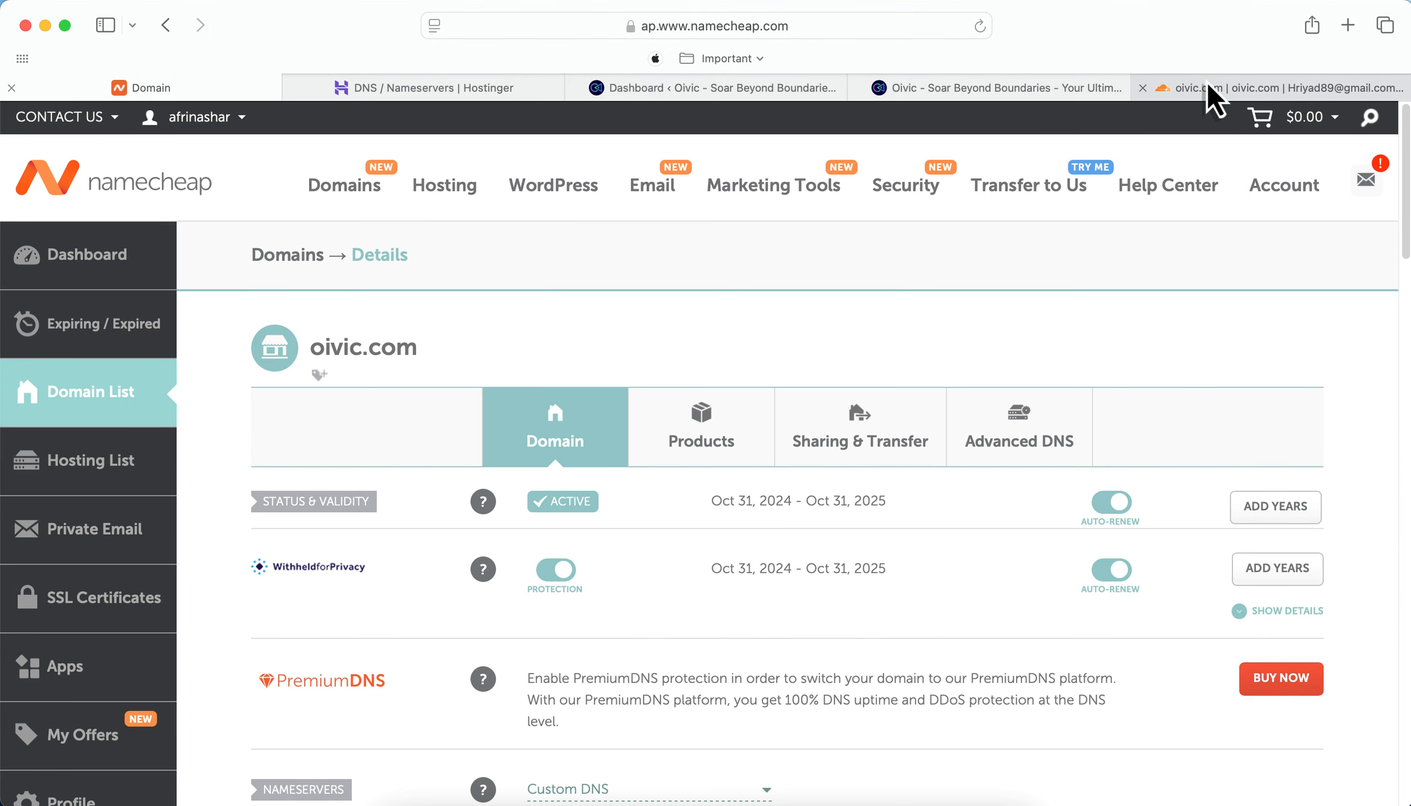
Return to the oivic.com site to check its homepage
click(1000, 86)
click(964, 105)
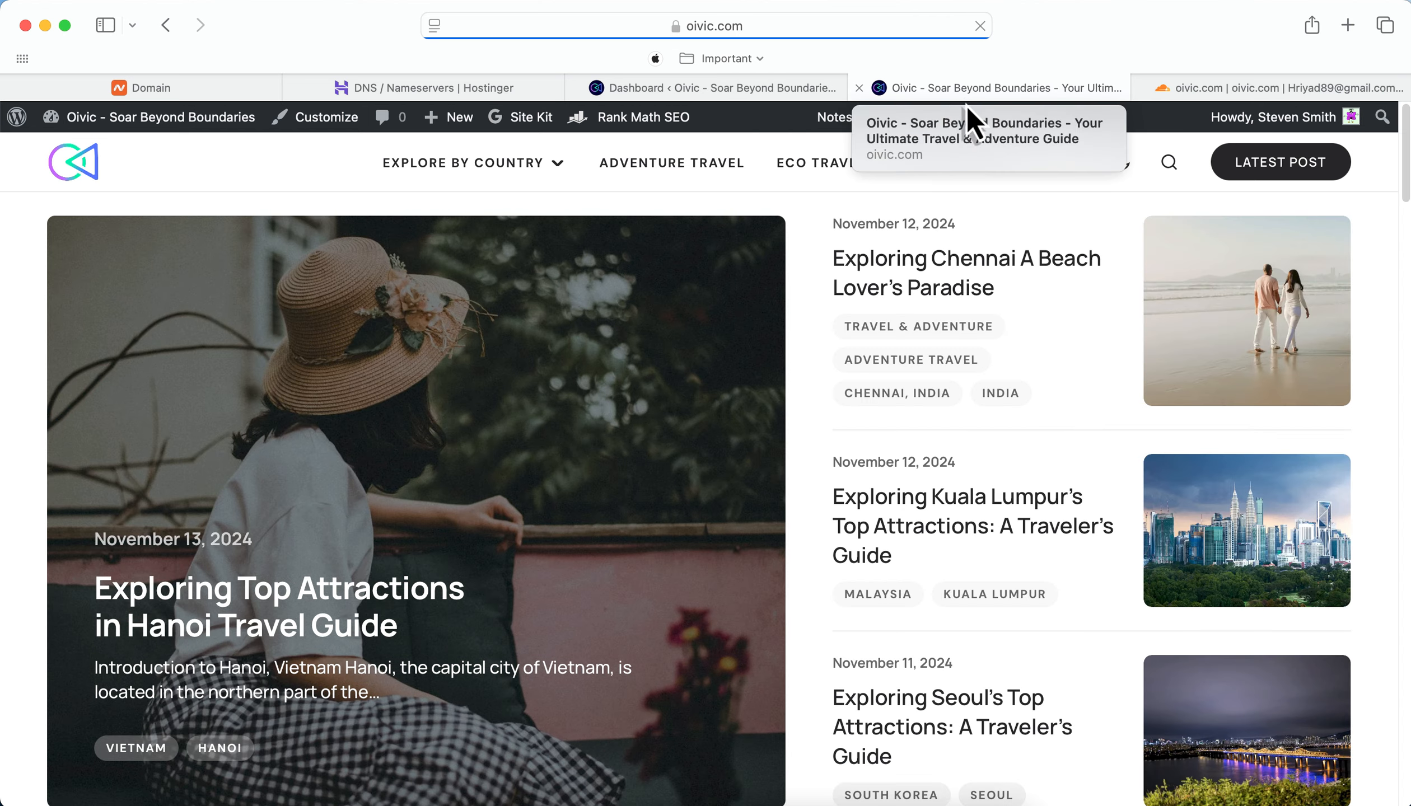
click(1218, 117)
Switch back to Cloudflare and request an immediate nameserver check for oivic.com
click(1224, 91)
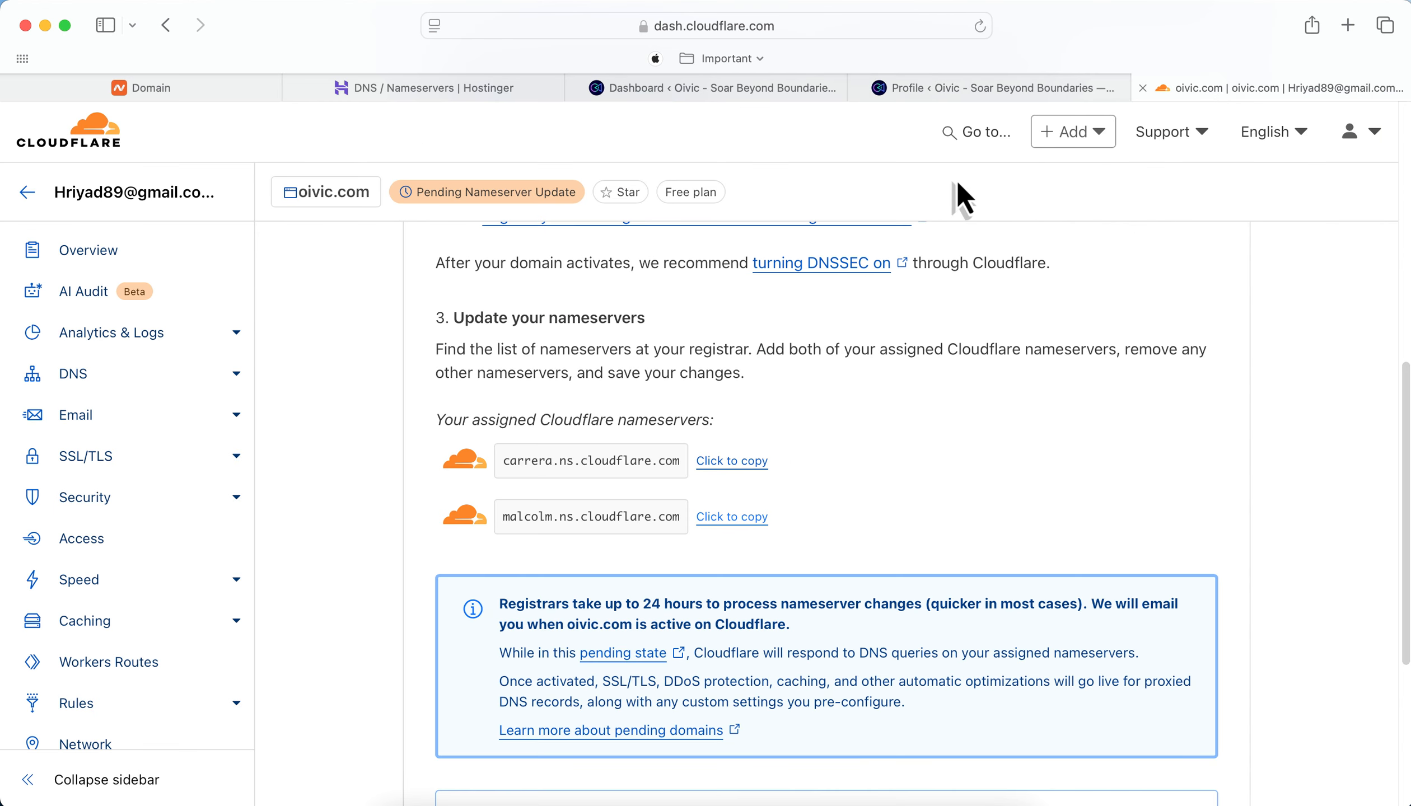
scroll(722, 381, down, 5)
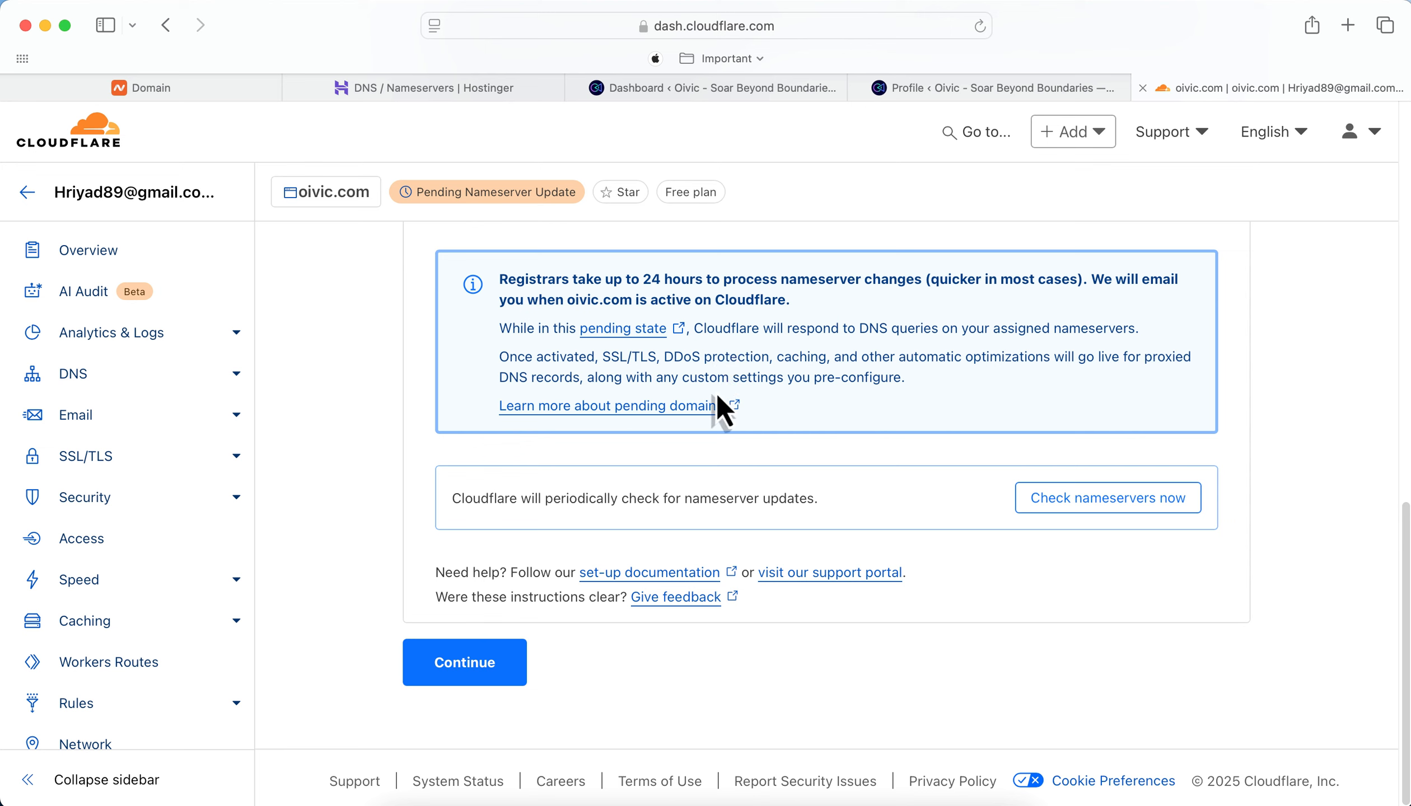
click(1114, 500)
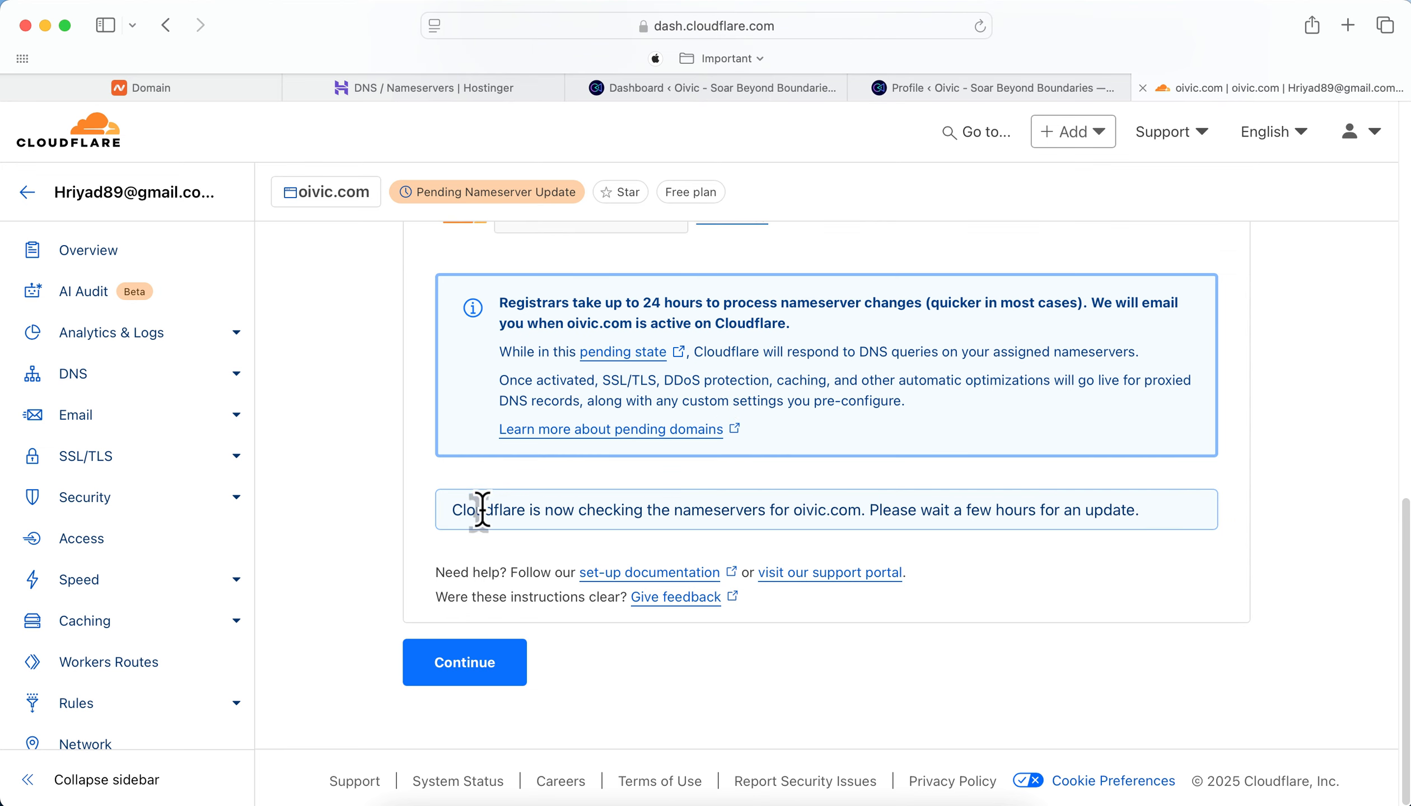
Read the notices about the nameserver check and the registrar's processing time
drag(449, 517, 794, 517)
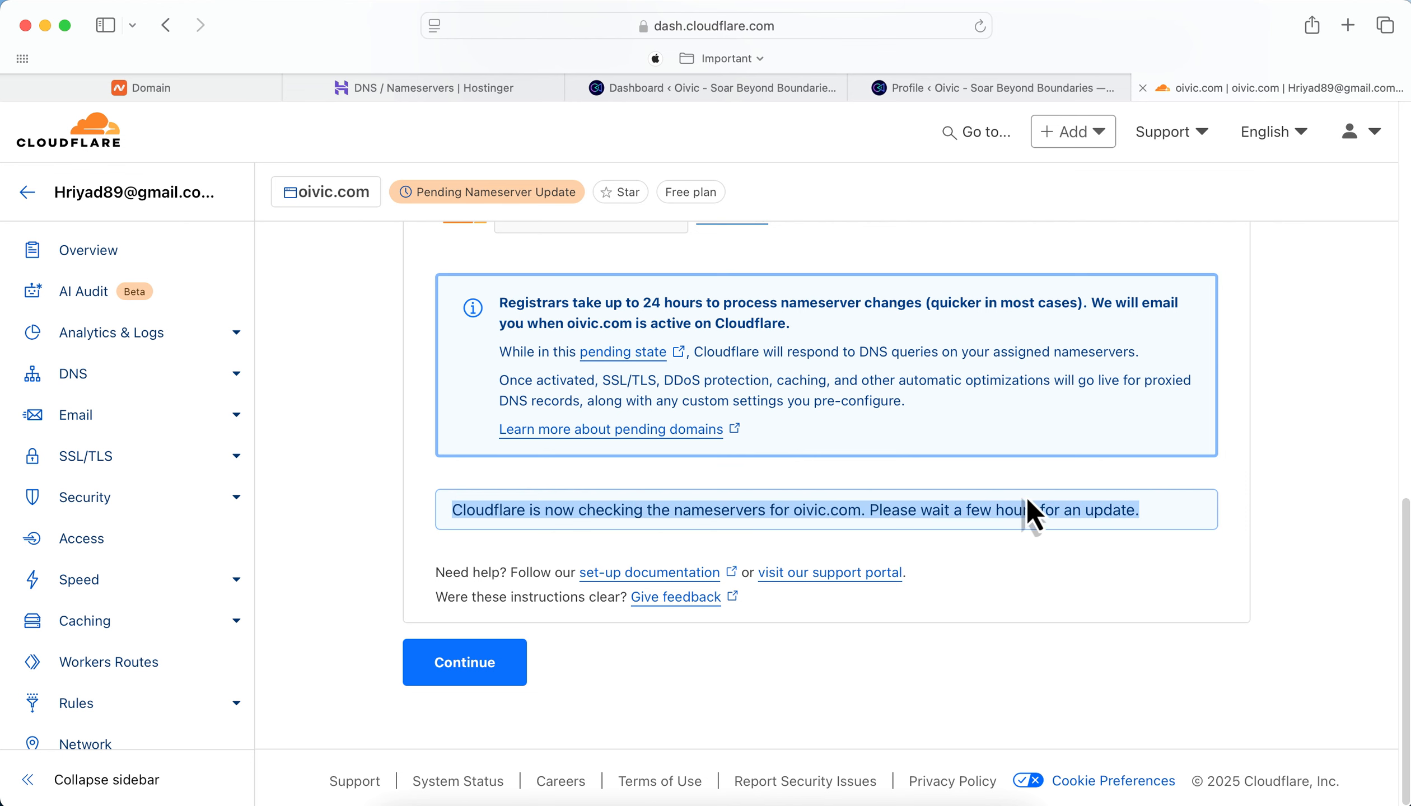
click(827, 466)
scroll(816, 425, up, 4)
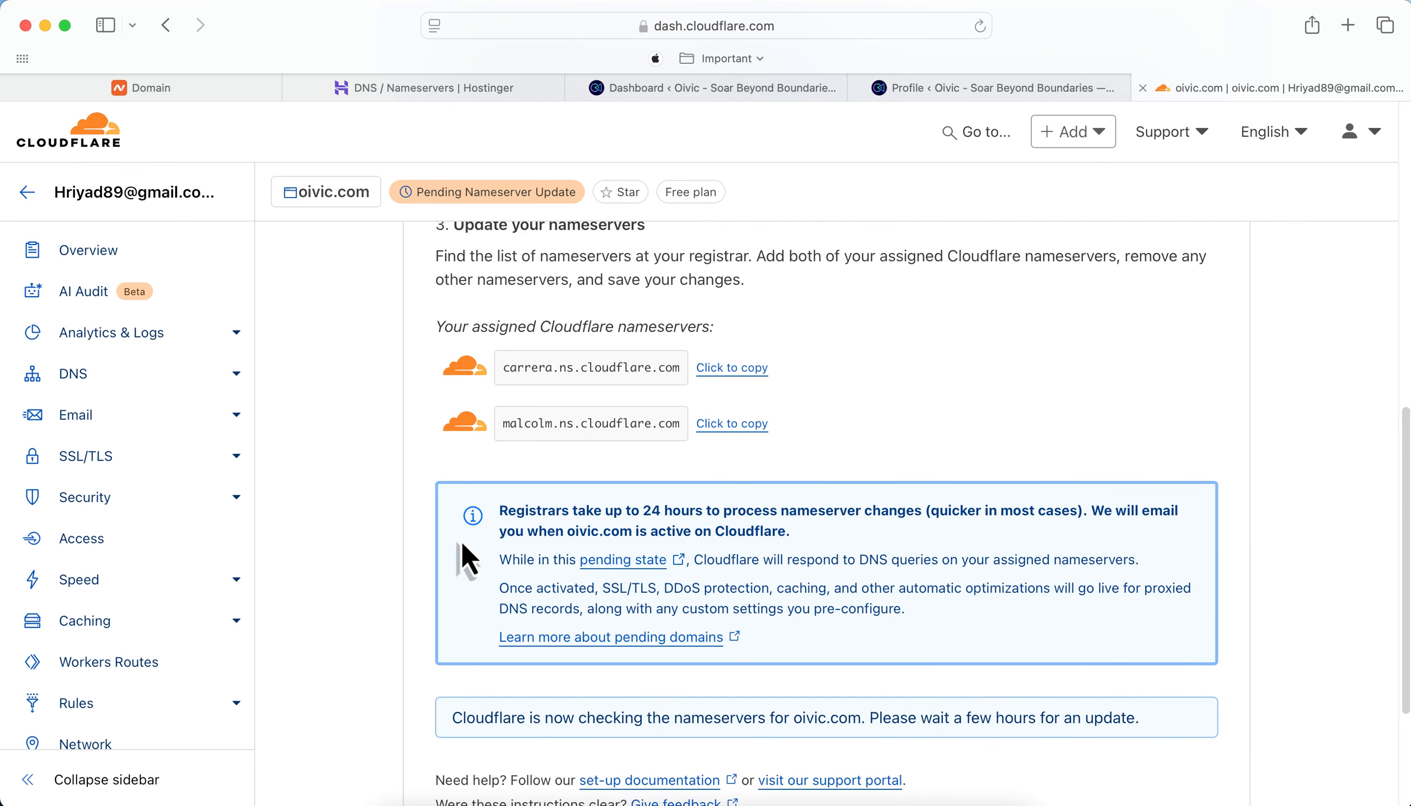
drag(513, 520, 844, 542)
click(758, 514)
Continue to the Cloudflare overview of oivic.com and look through its status and recommendations
scroll(644, 566, down, 3)
click(469, 740)
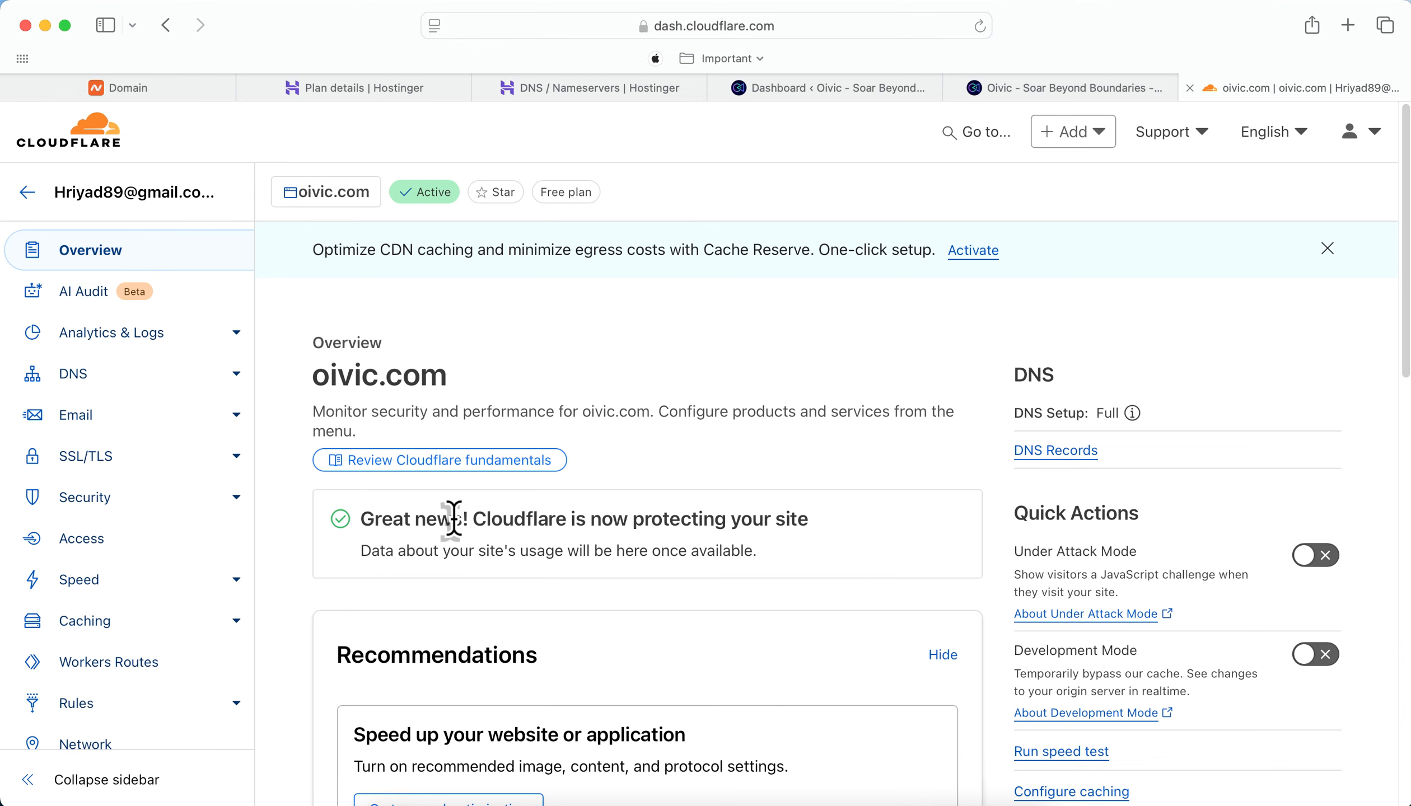
scroll(561, 510, down, 5)
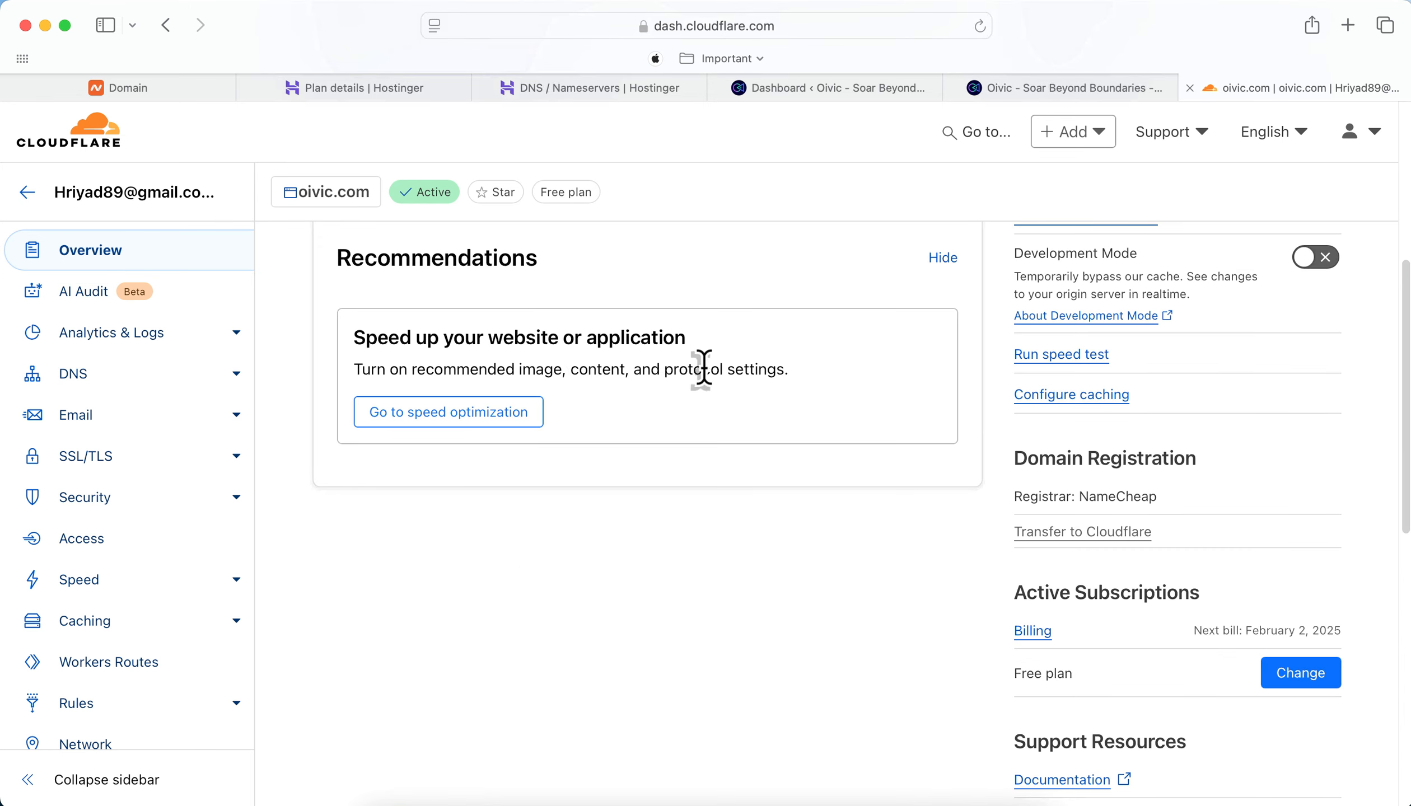
scroll(703, 370, up, 5)
click(996, 89)
click(801, 32)
key(super+c)
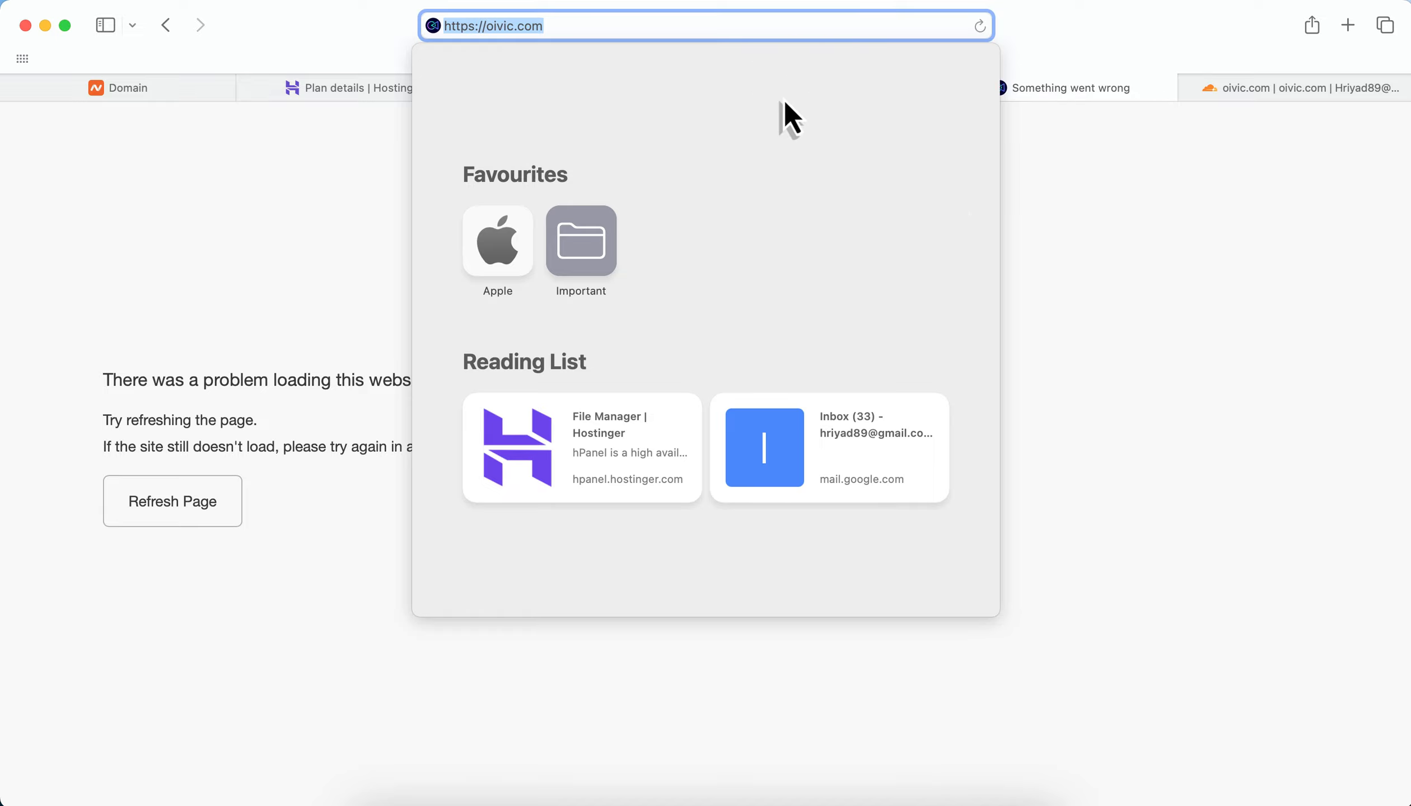
click(1110, 268)
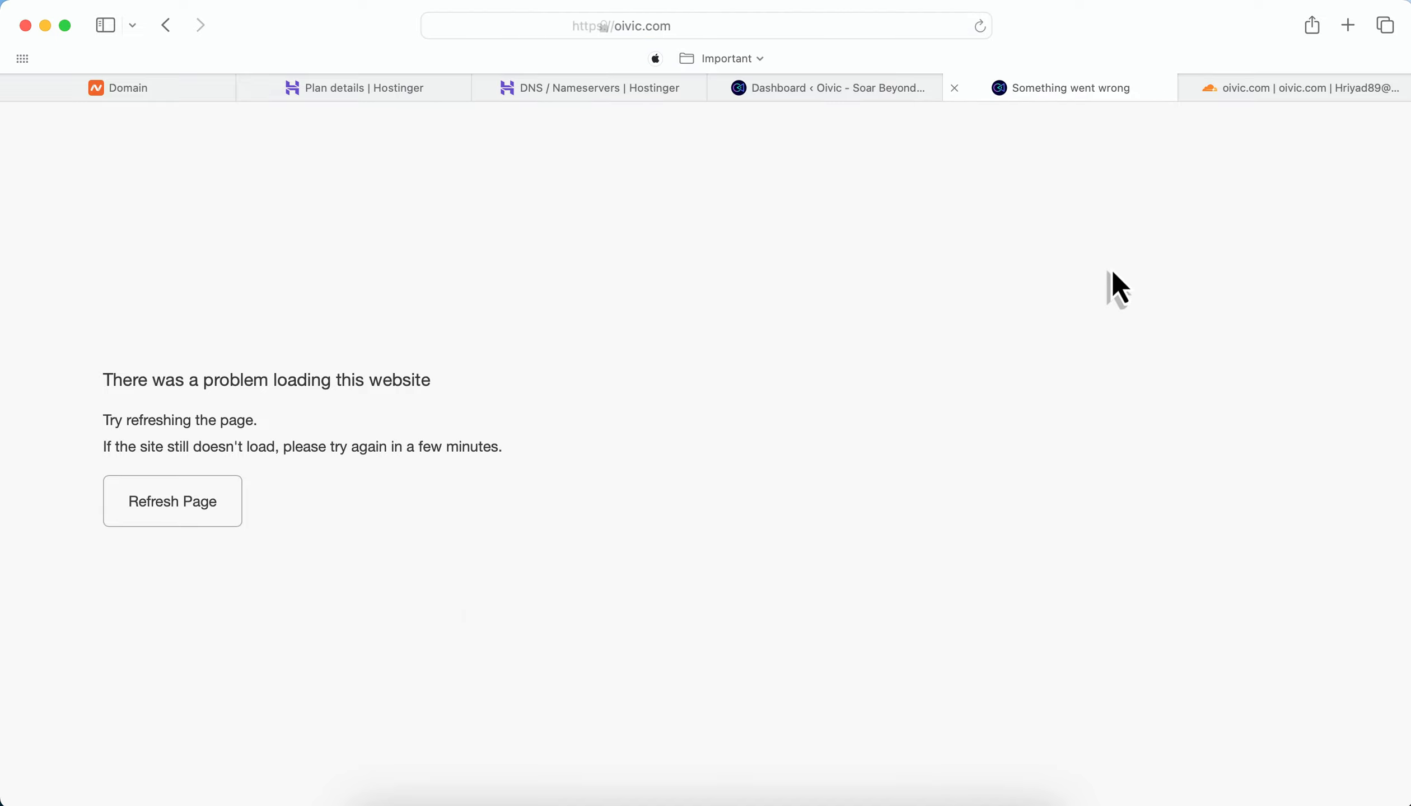
Read the loading notice shown on the oivic.com page
drag(107, 372, 554, 471)
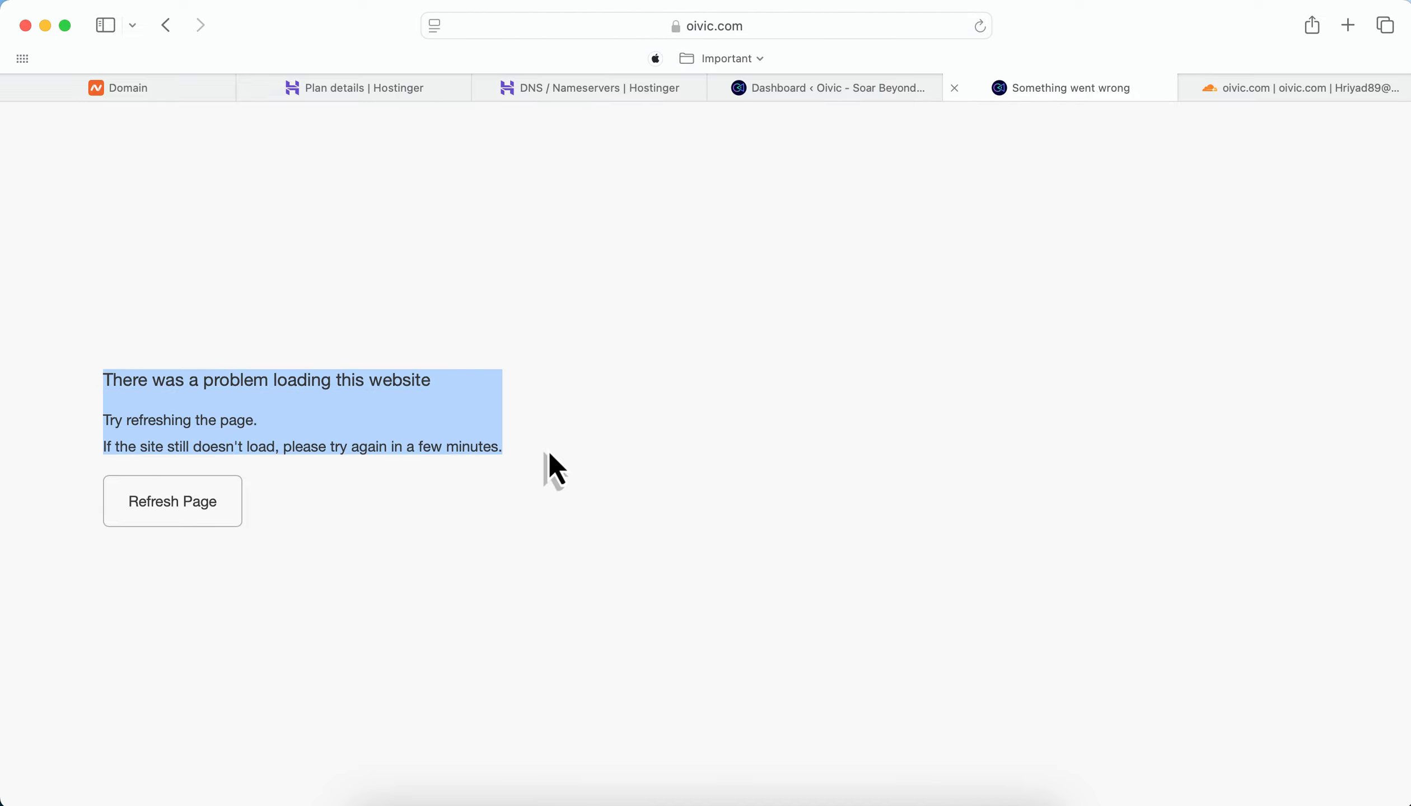
click(586, 450)
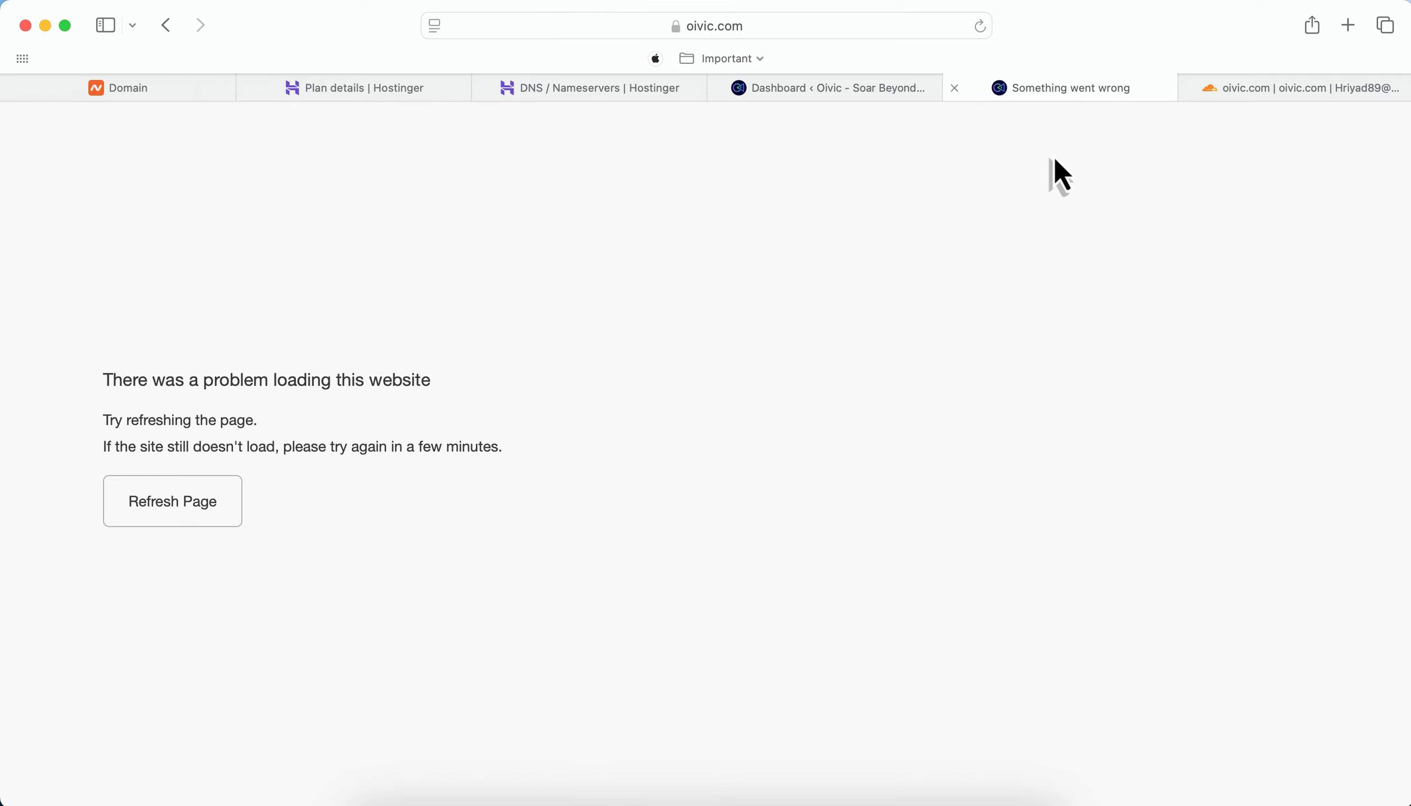
Switch to Cloudflare and look through the DNS records of oivic.com
click(1244, 101)
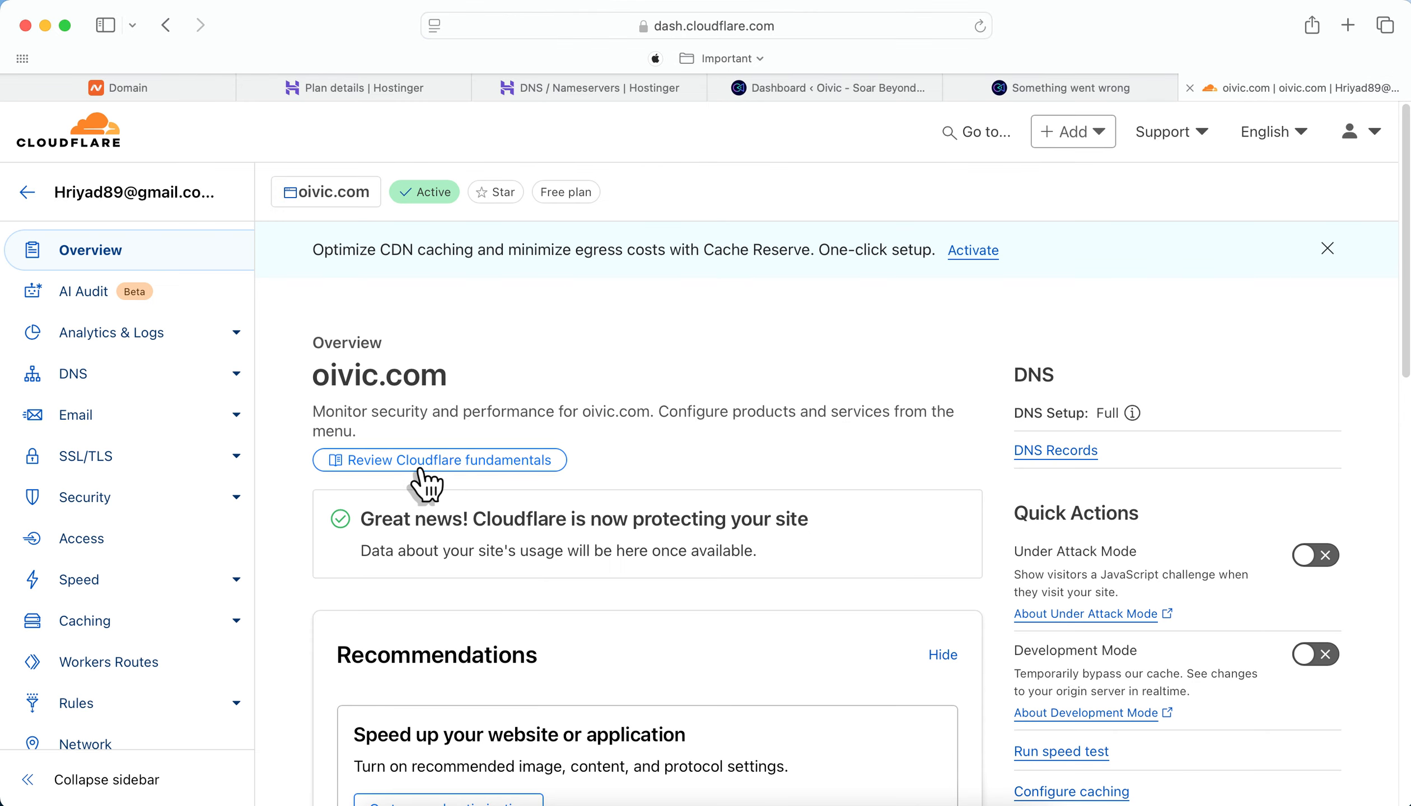
click(201, 386)
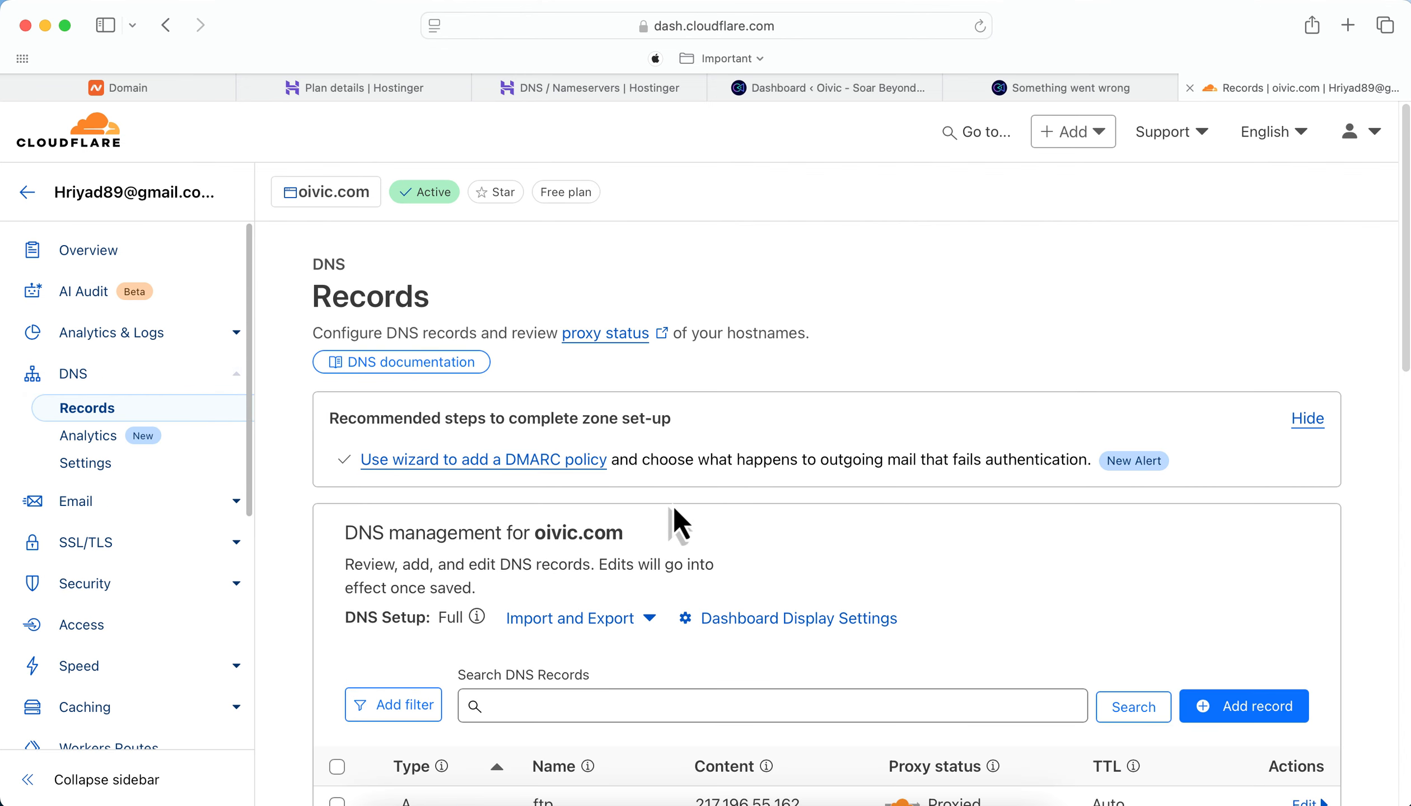
scroll(675, 510, down, 10)
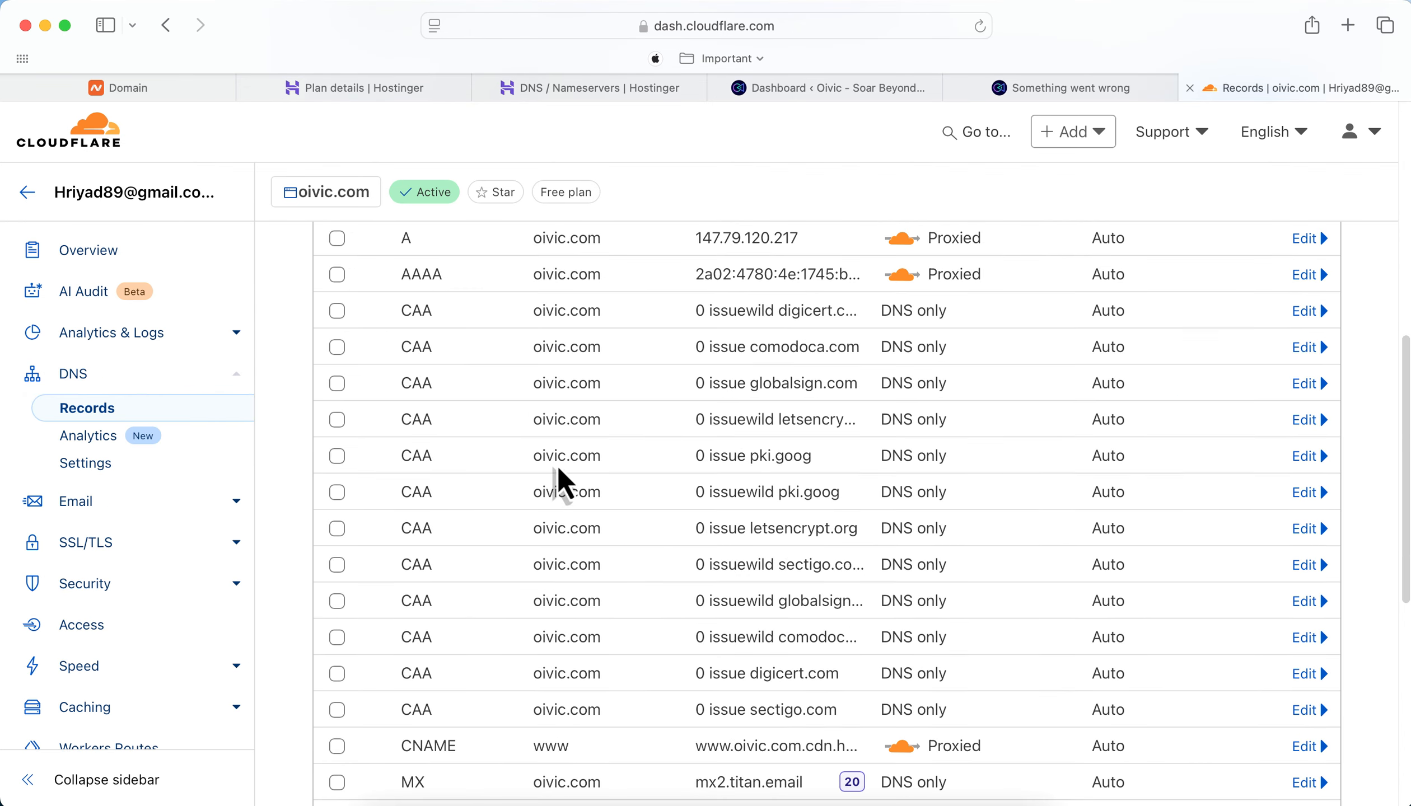
scroll(557, 465, up, 5)
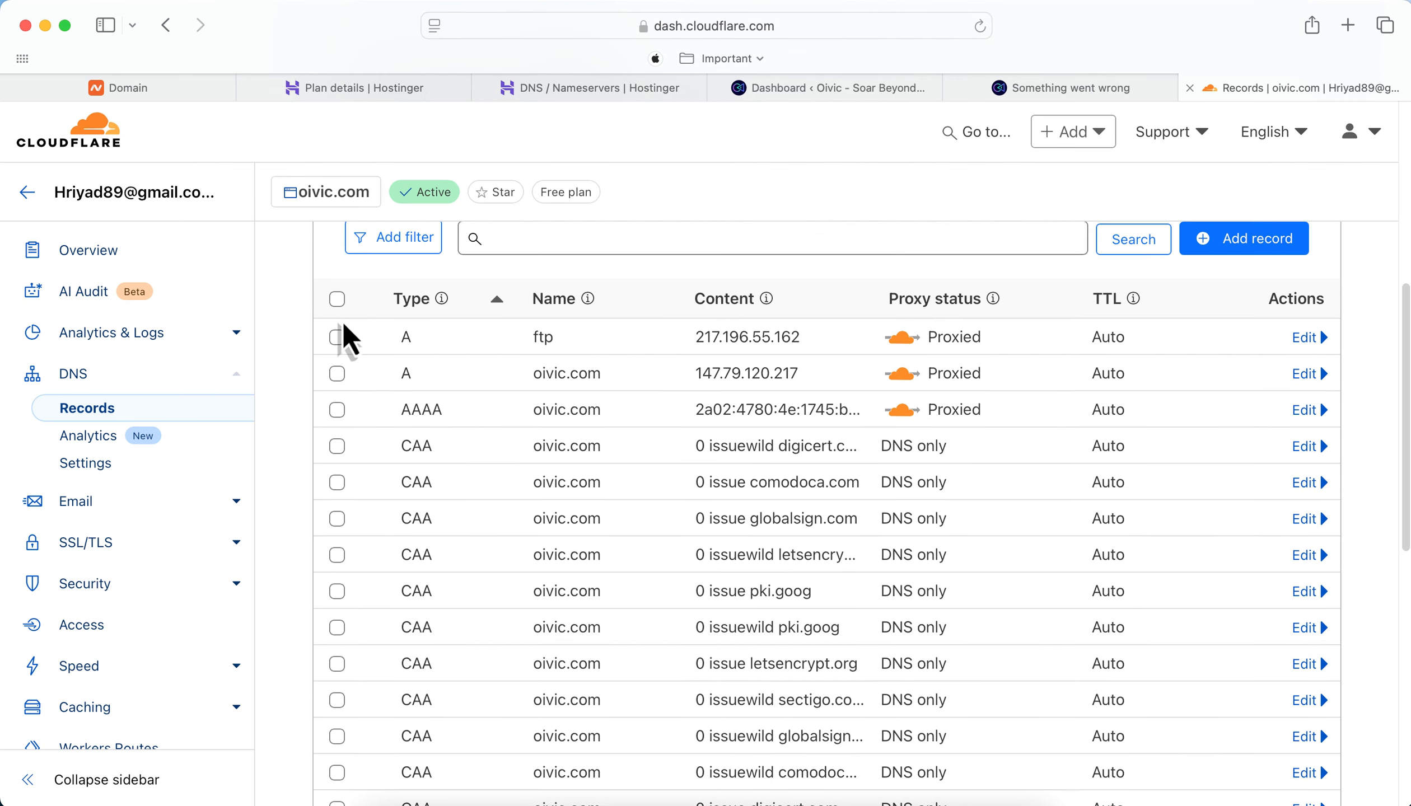
Delete all 19 DNS records of oivic.com, confirming with the word DELETE
click(338, 300)
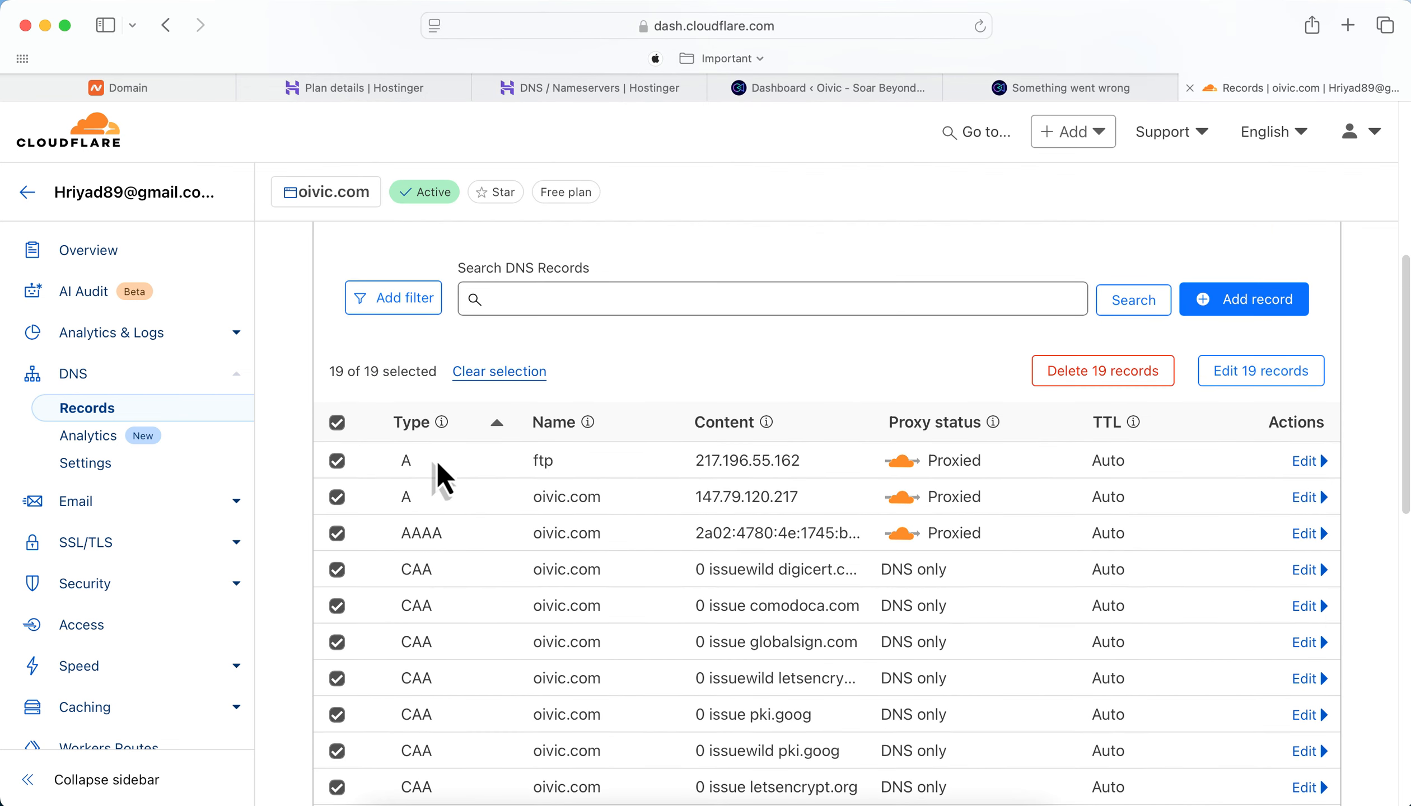
click(1139, 394)
click(750, 487)
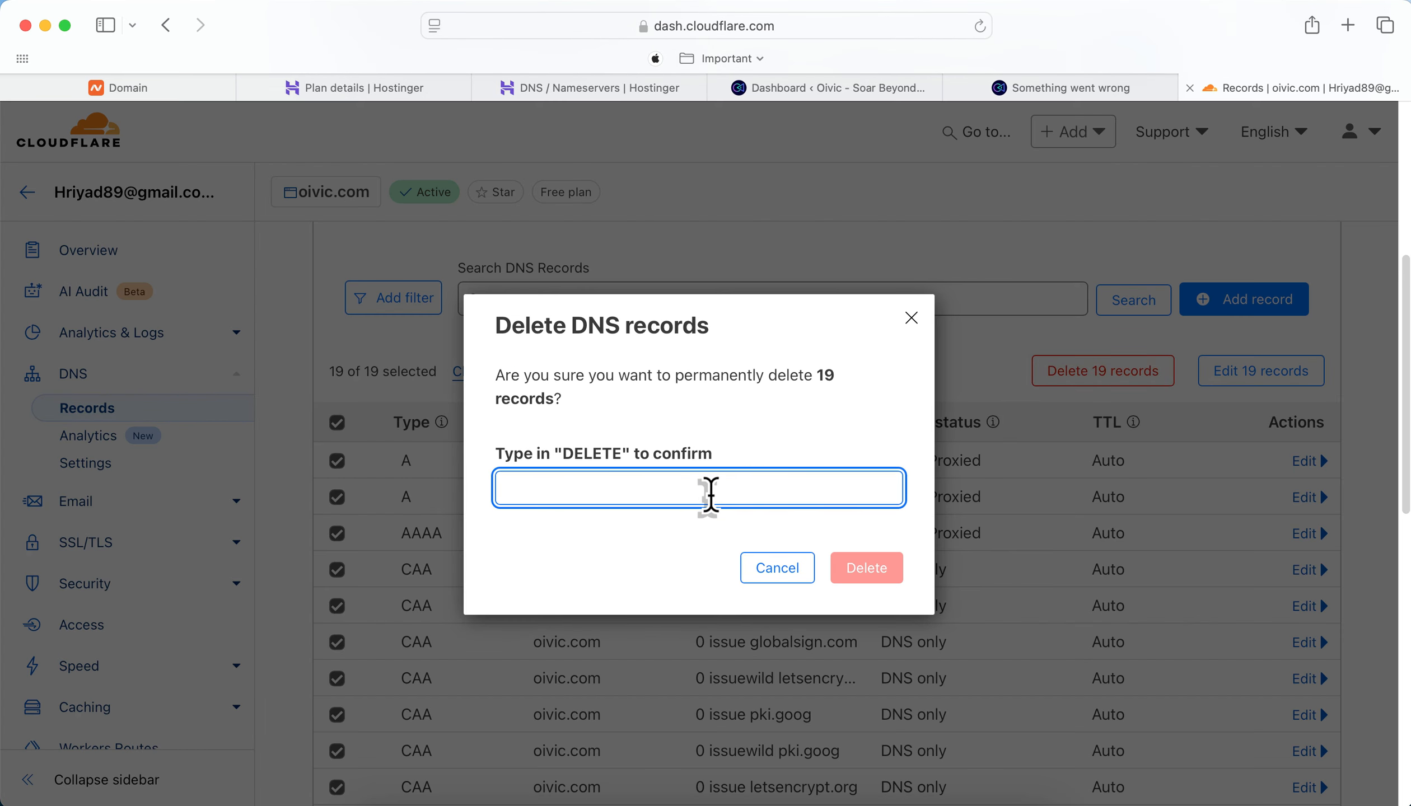
text(DELETE)
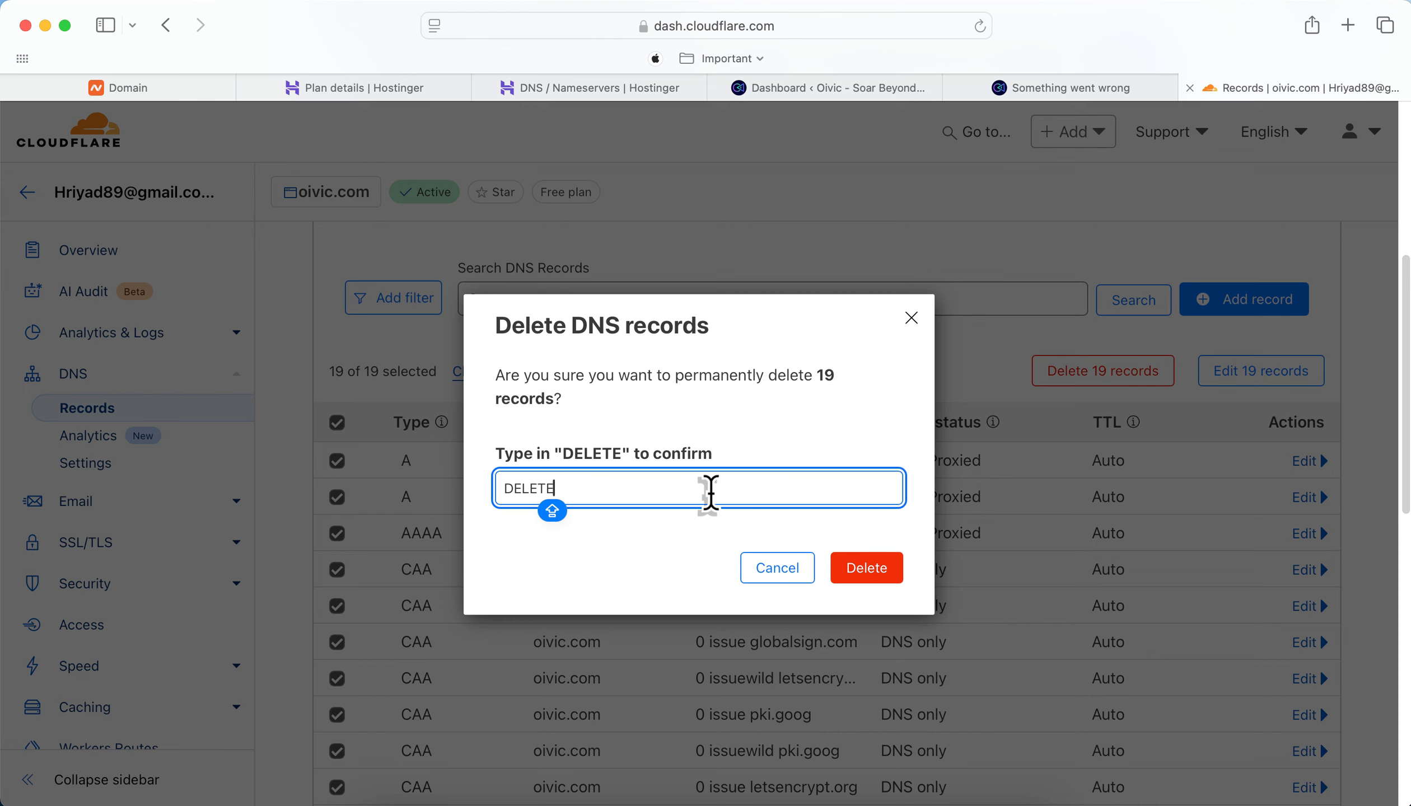
click(890, 560)
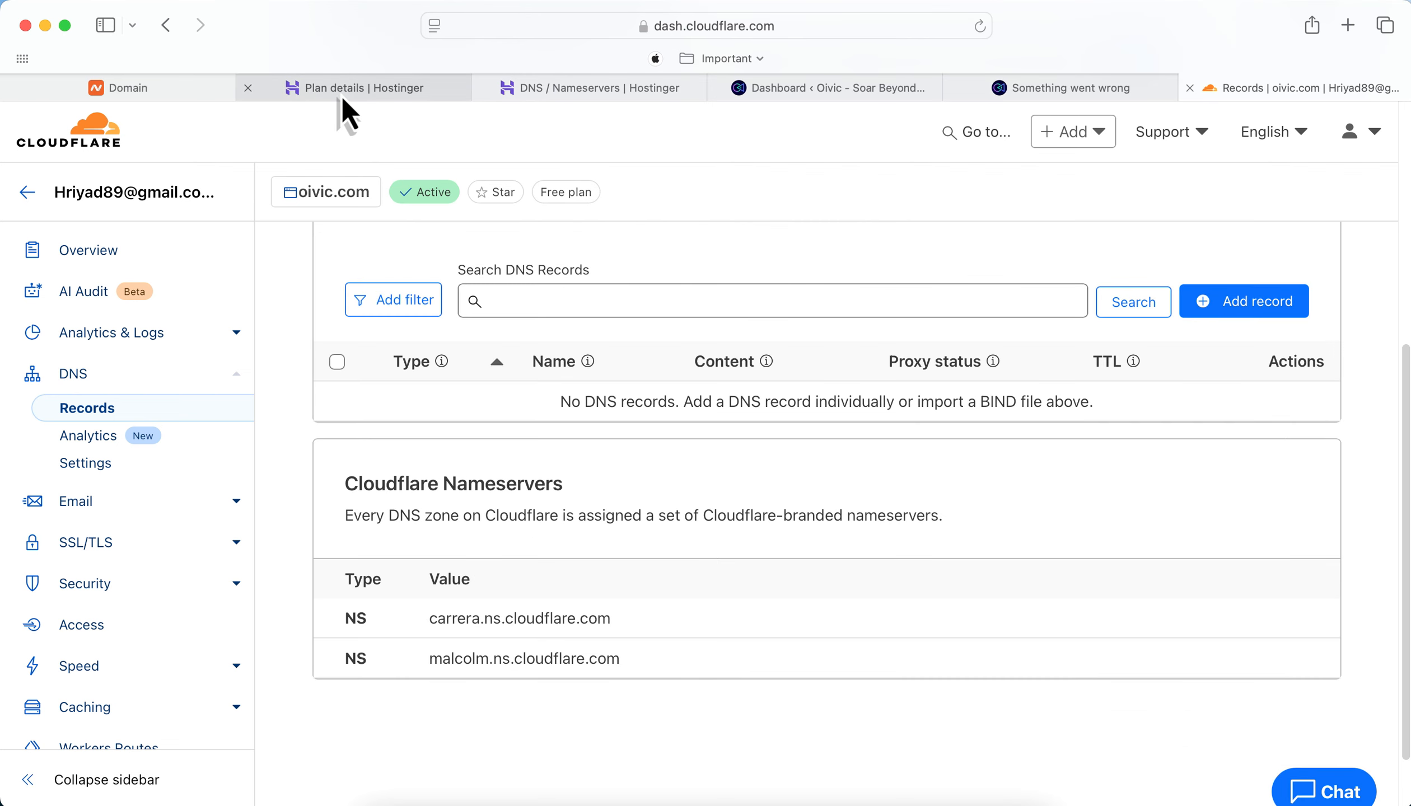
Switch to the Hostinger plan details of oivic.com and review its current nameservers
click(340, 93)
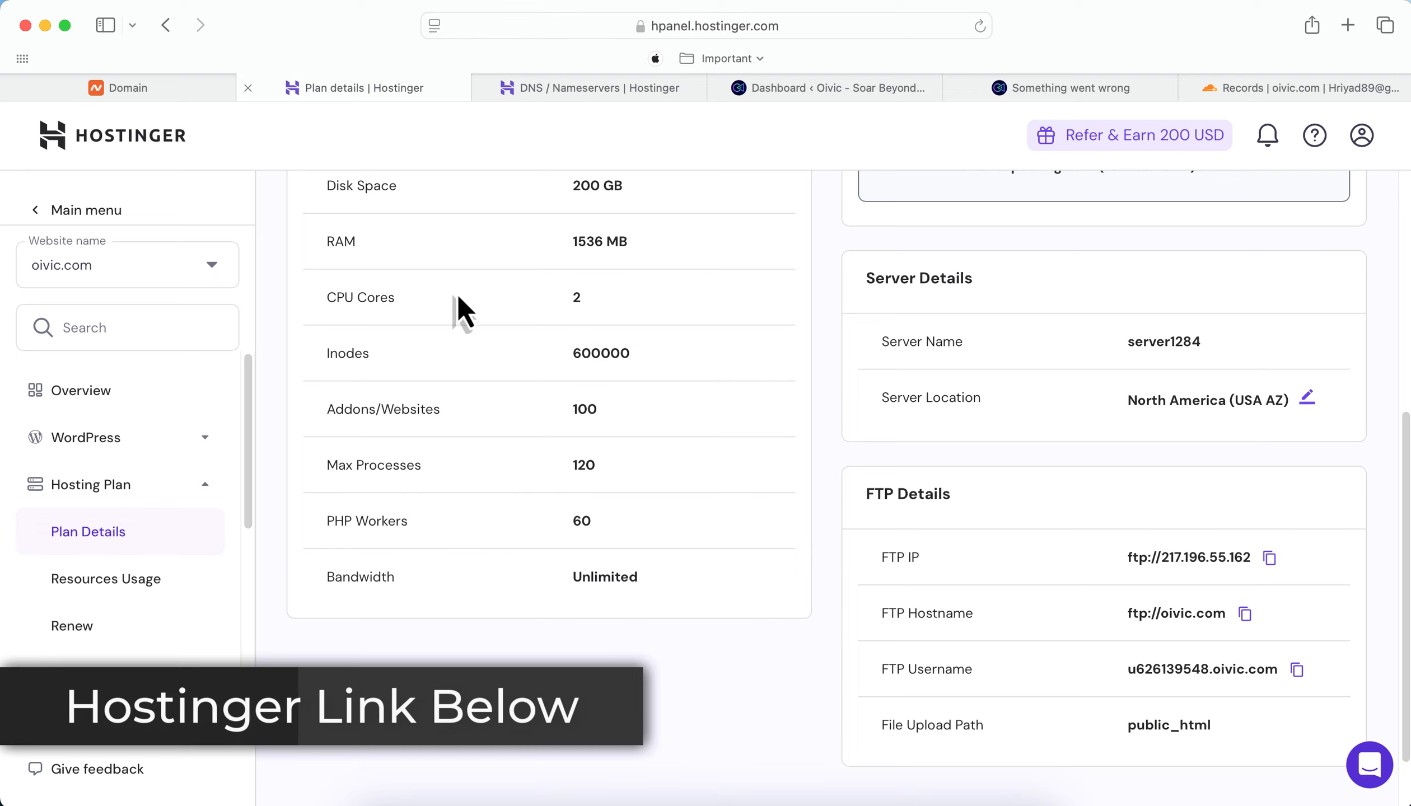
scroll(560, 314, up, 8)
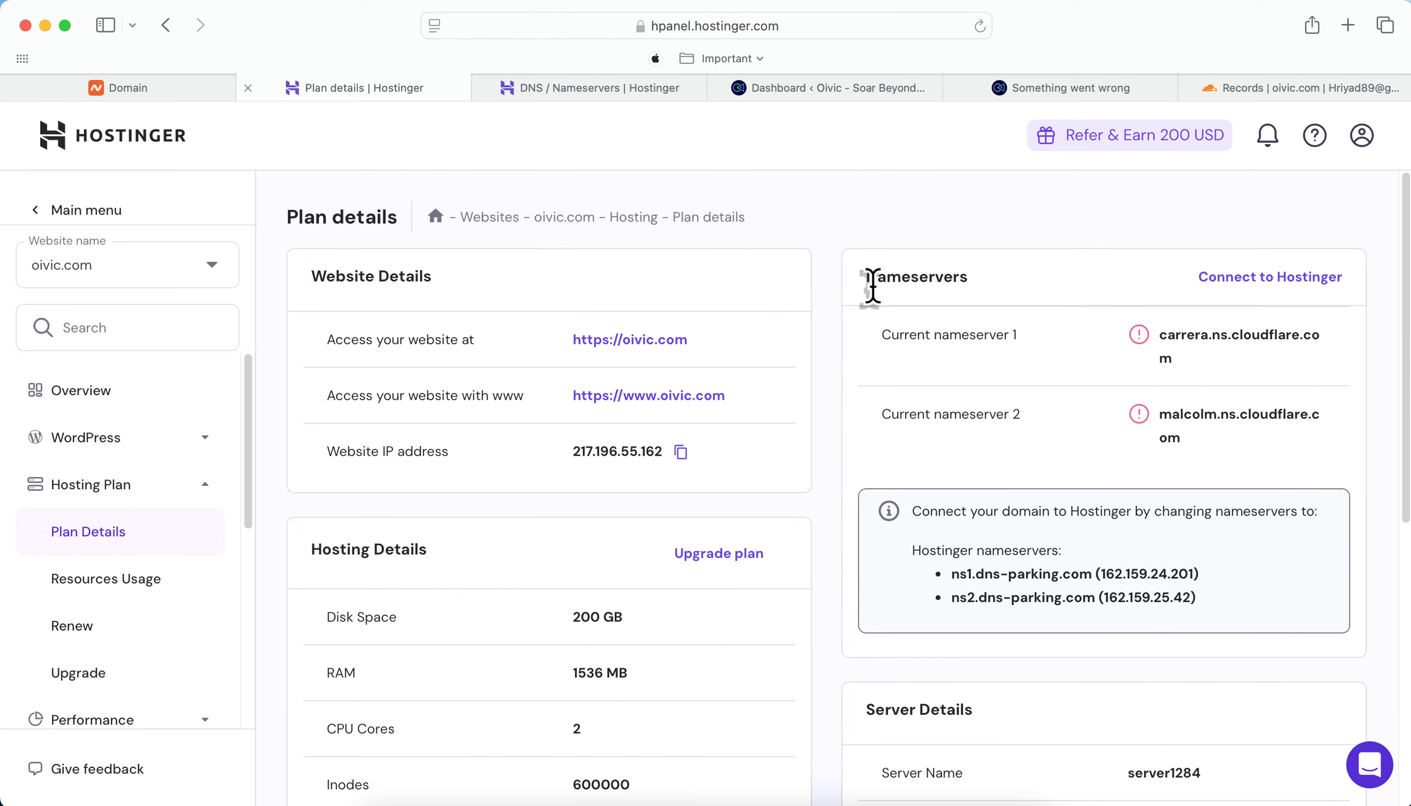
drag(851, 286, 1003, 431)
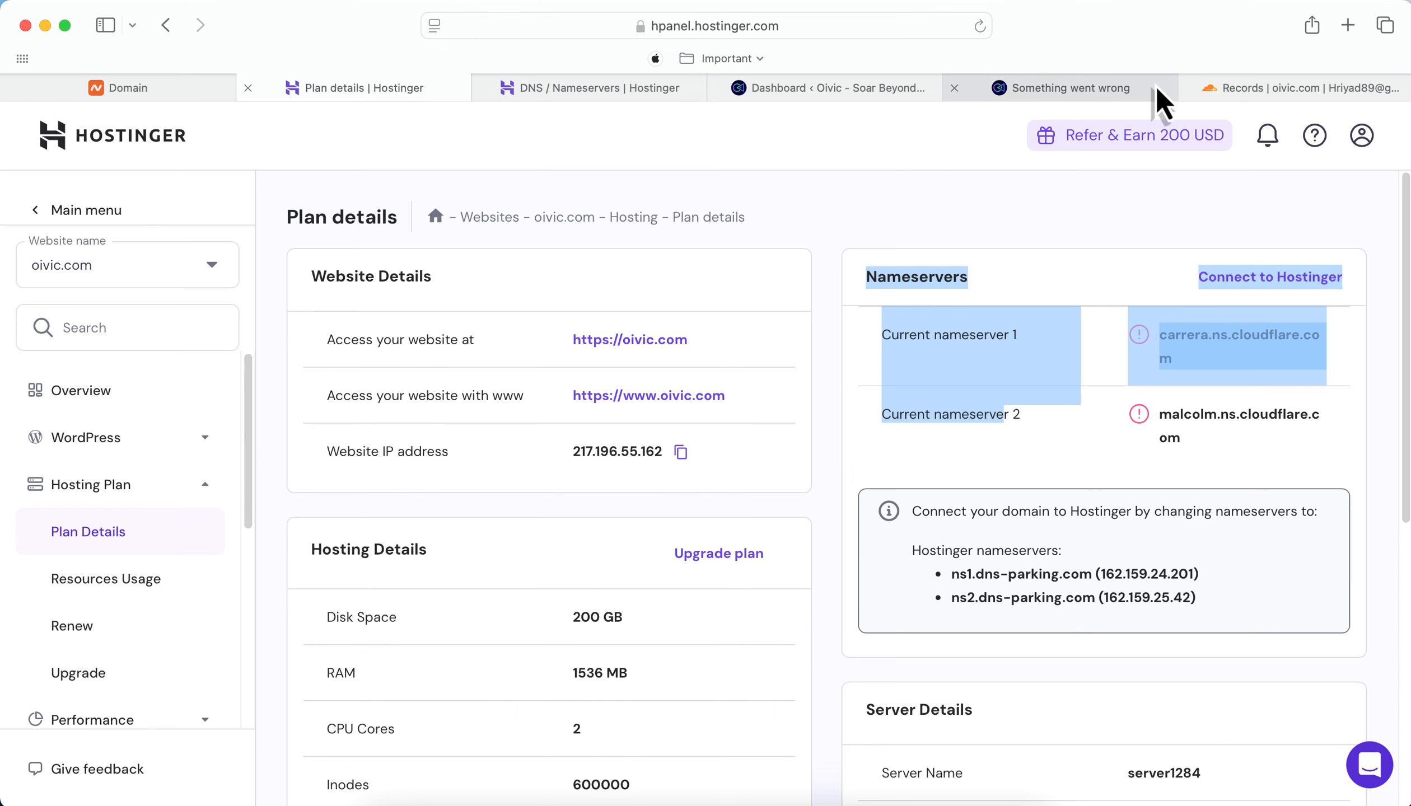
Copy the oivic.com address, load the site in a private window, and close that window after checking it
click(1035, 90)
click(795, 33)
key(super+shift+n)
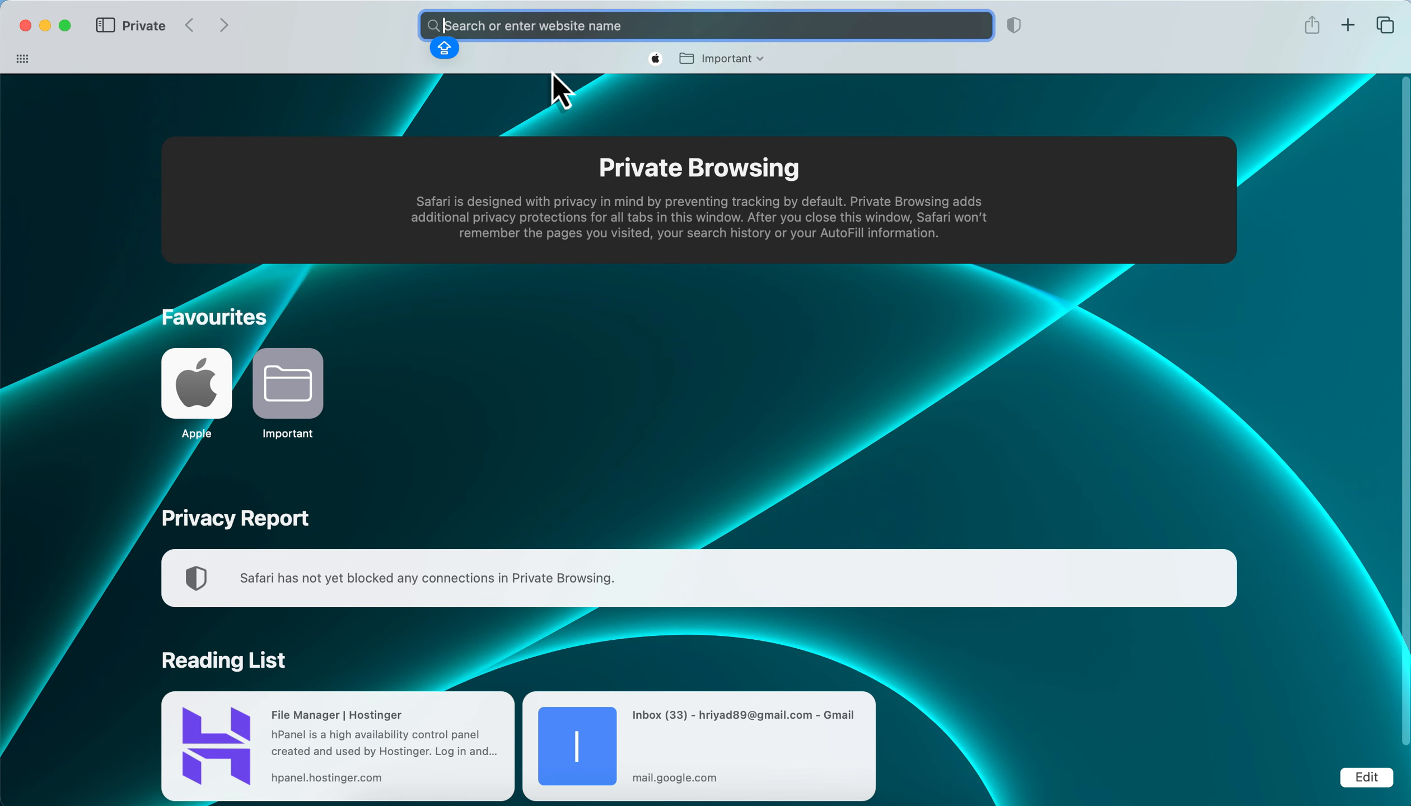
key(super+v)
key(Return)
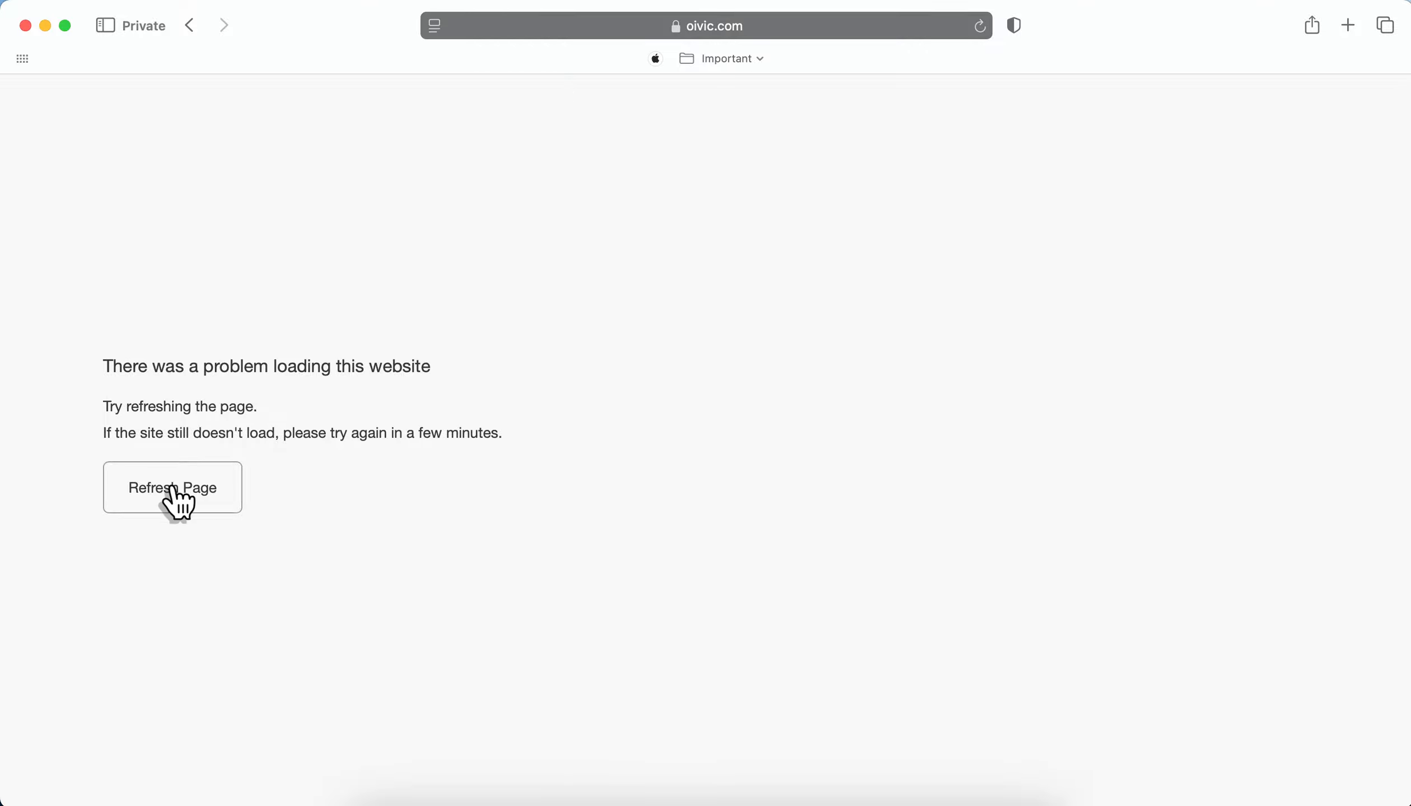
click(25, 26)
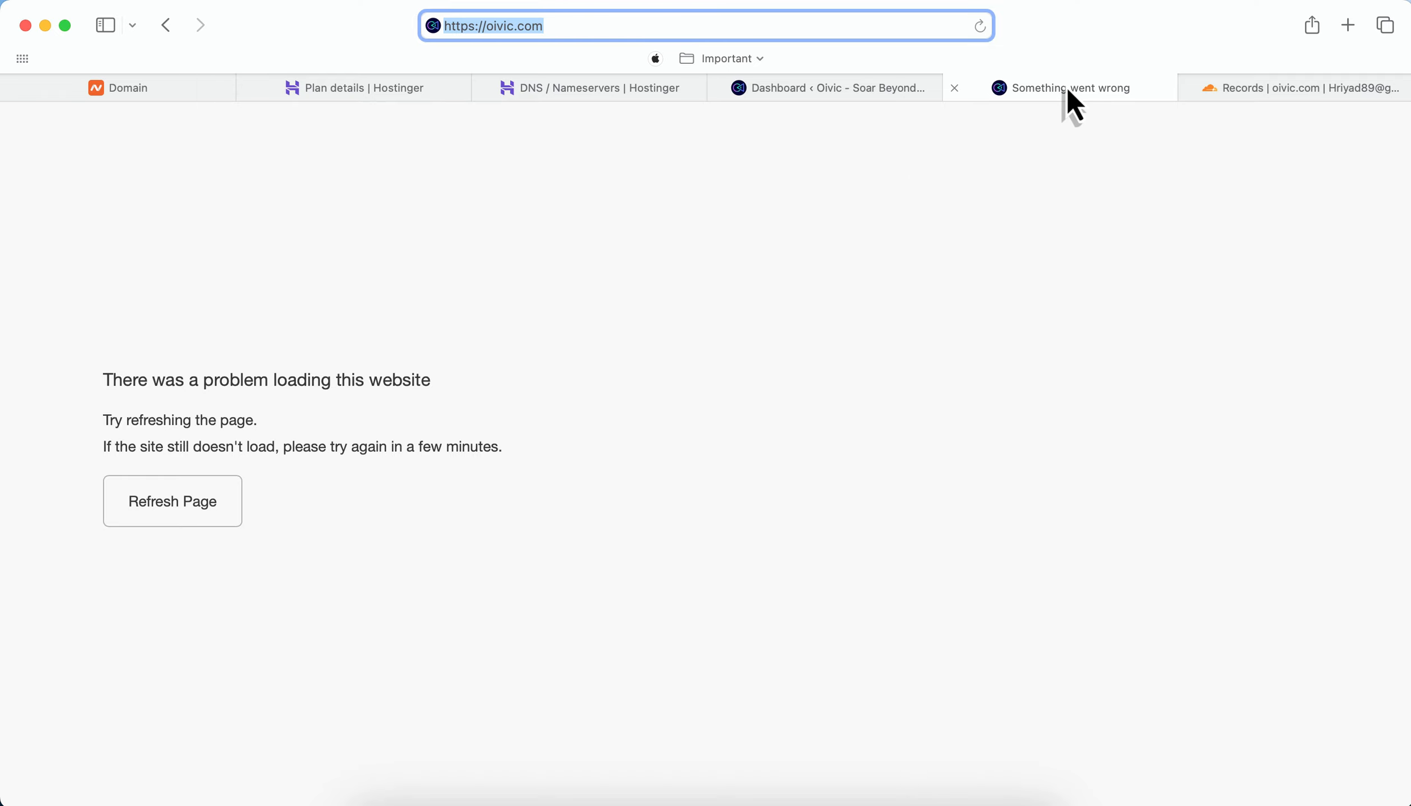
Return to Cloudflare's DNS records and start a new proxied A record with the name civic.com
click(1204, 92)
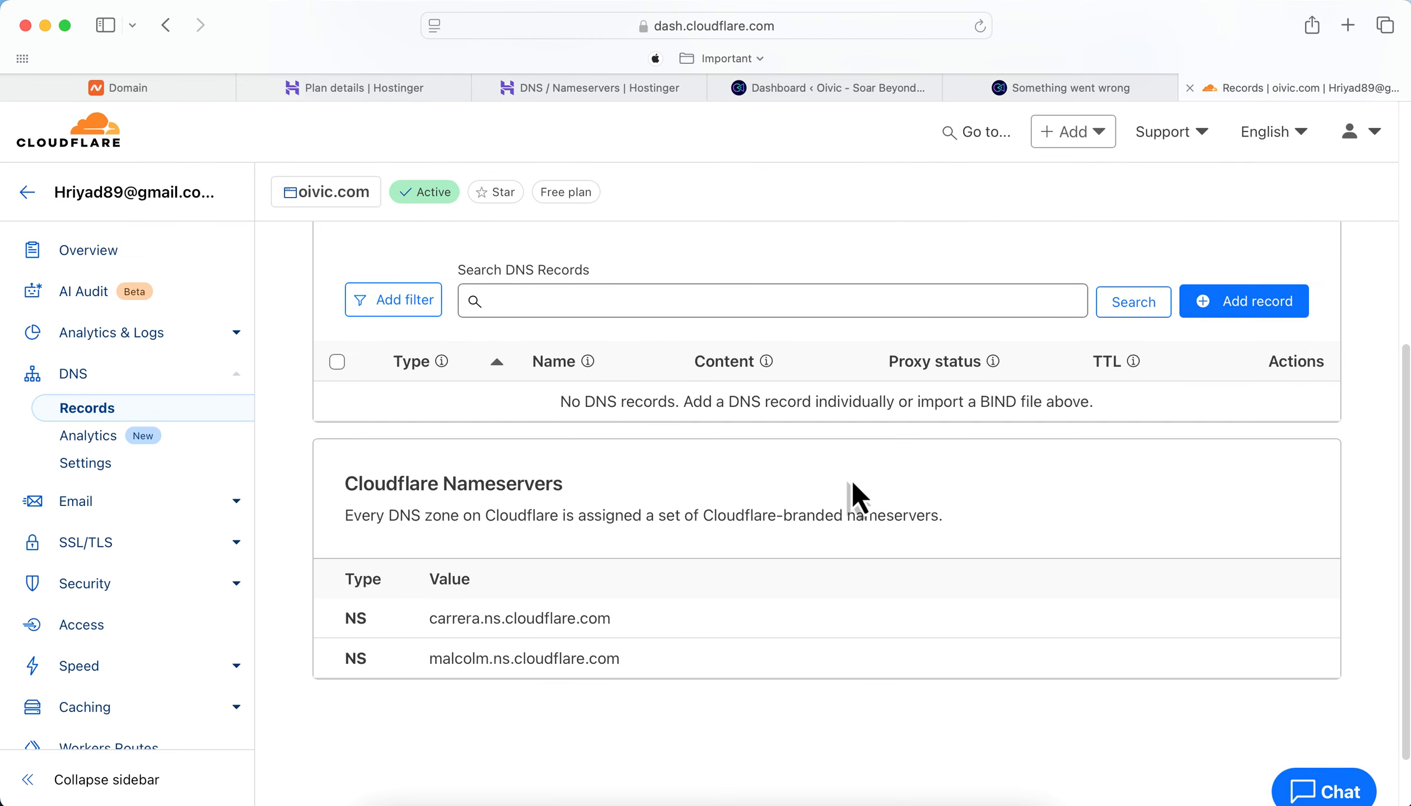
click(1248, 305)
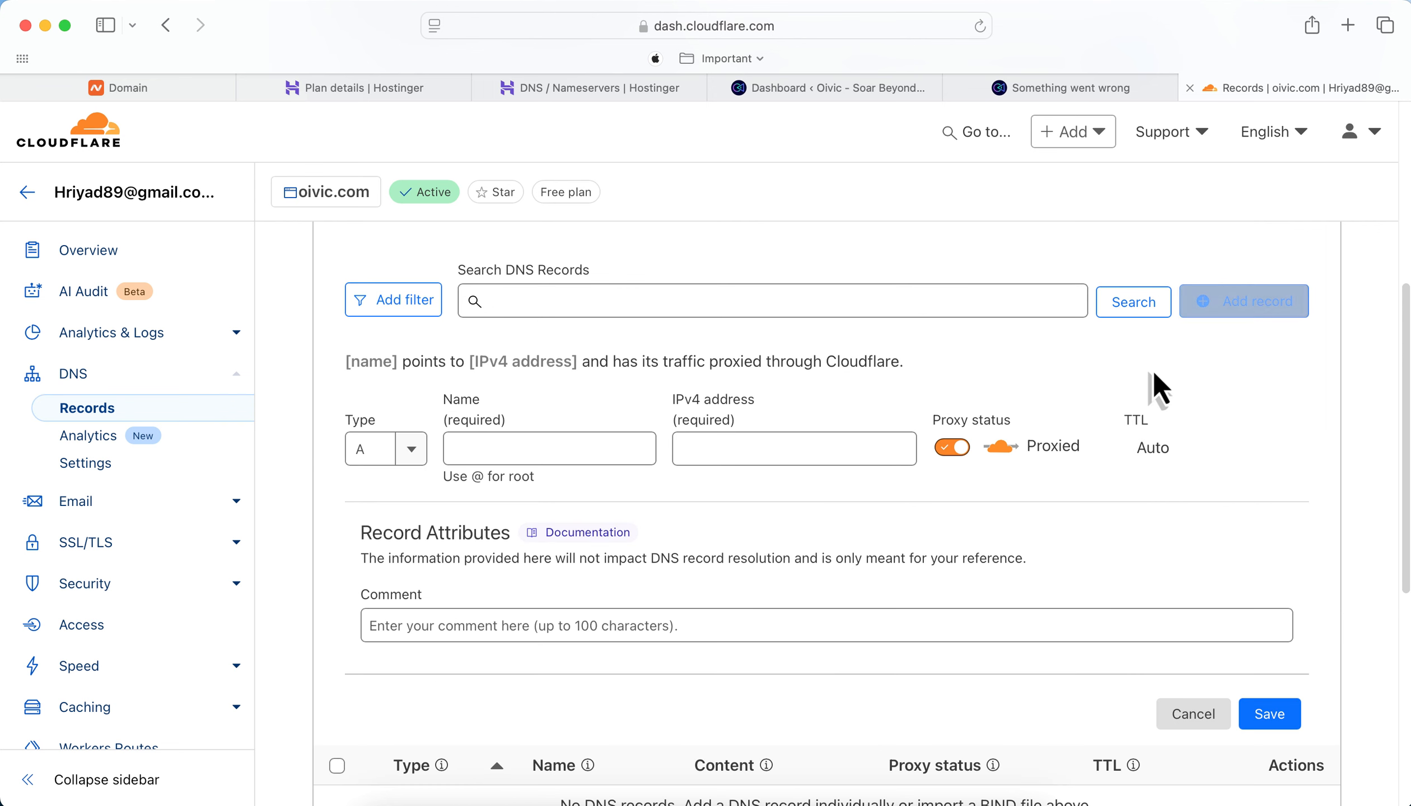
click(529, 456)
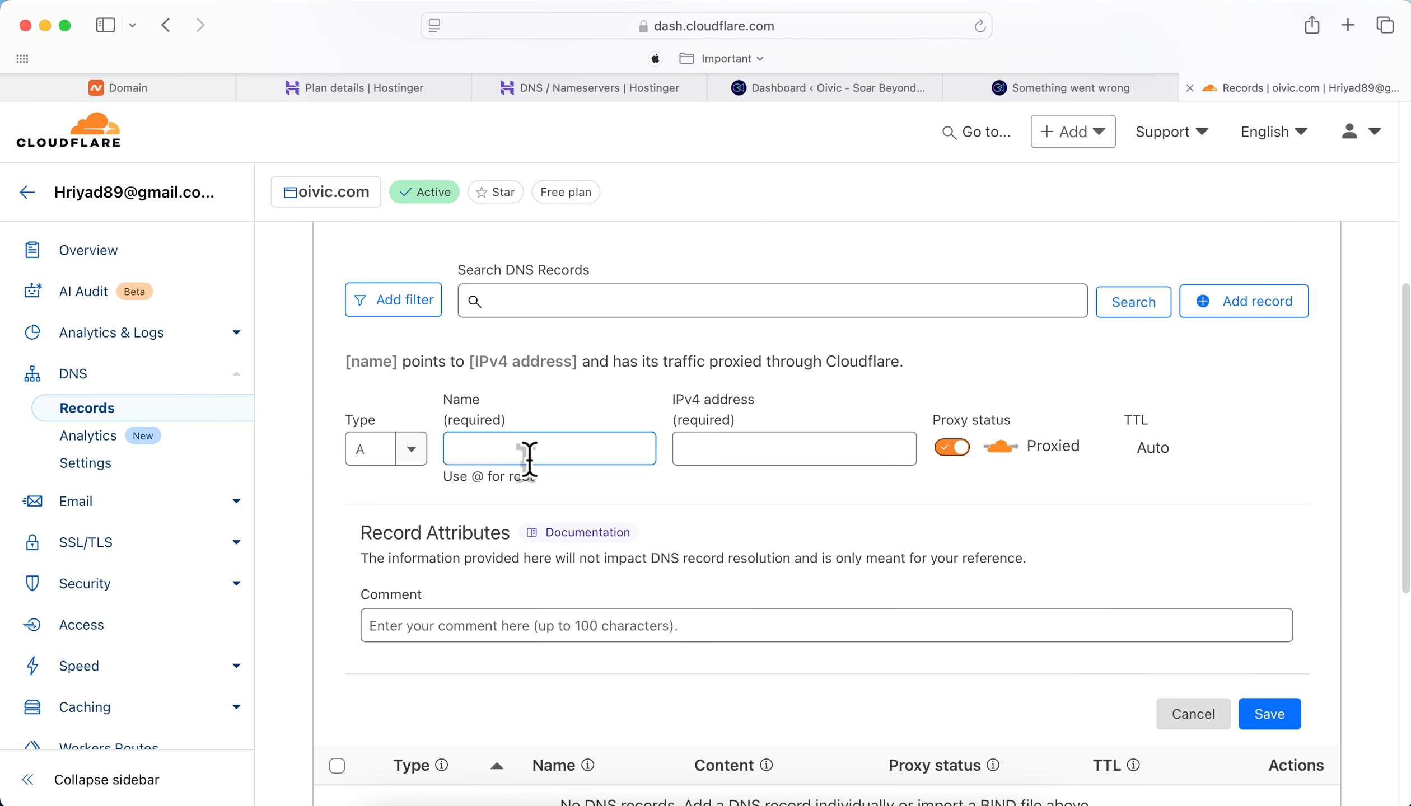
click(531, 449)
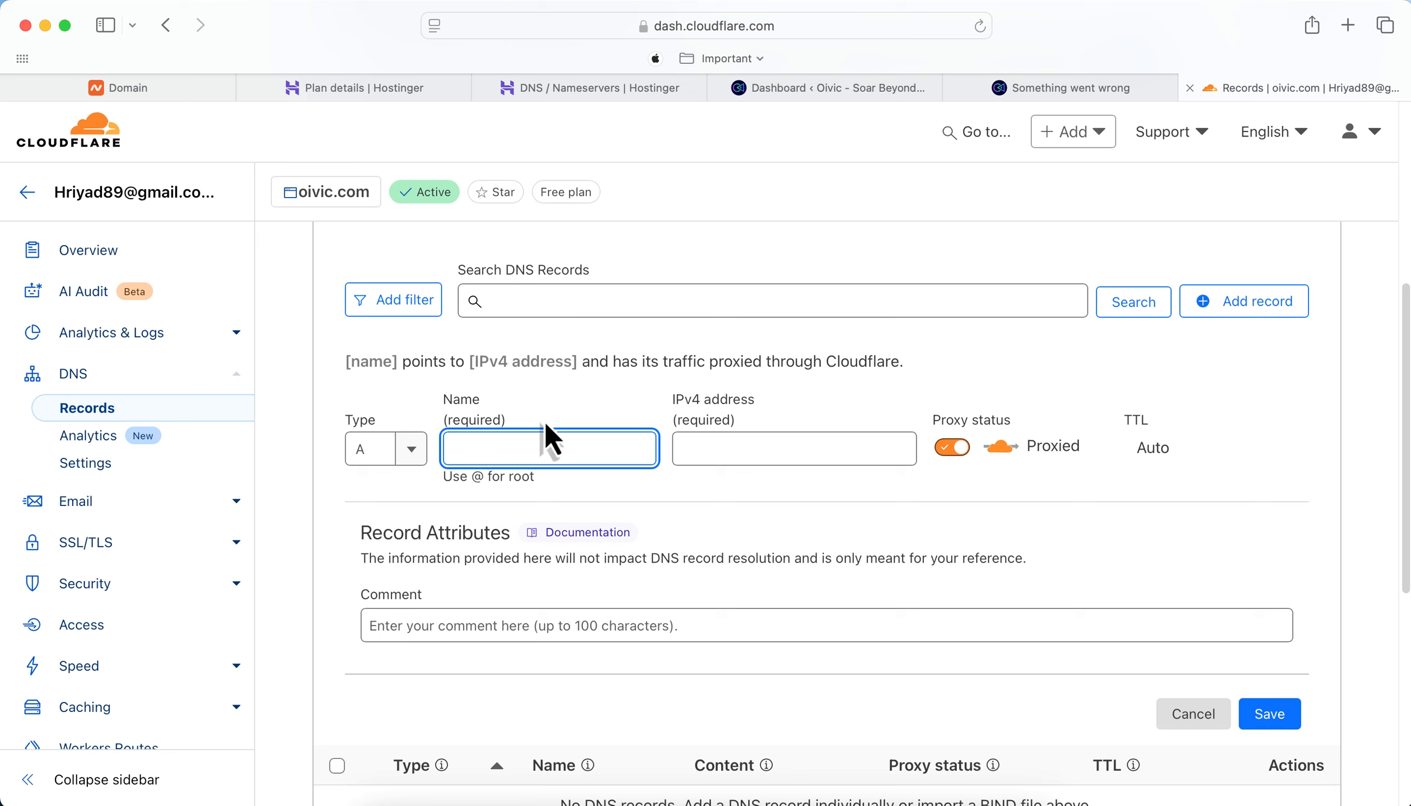
text(civic.co)
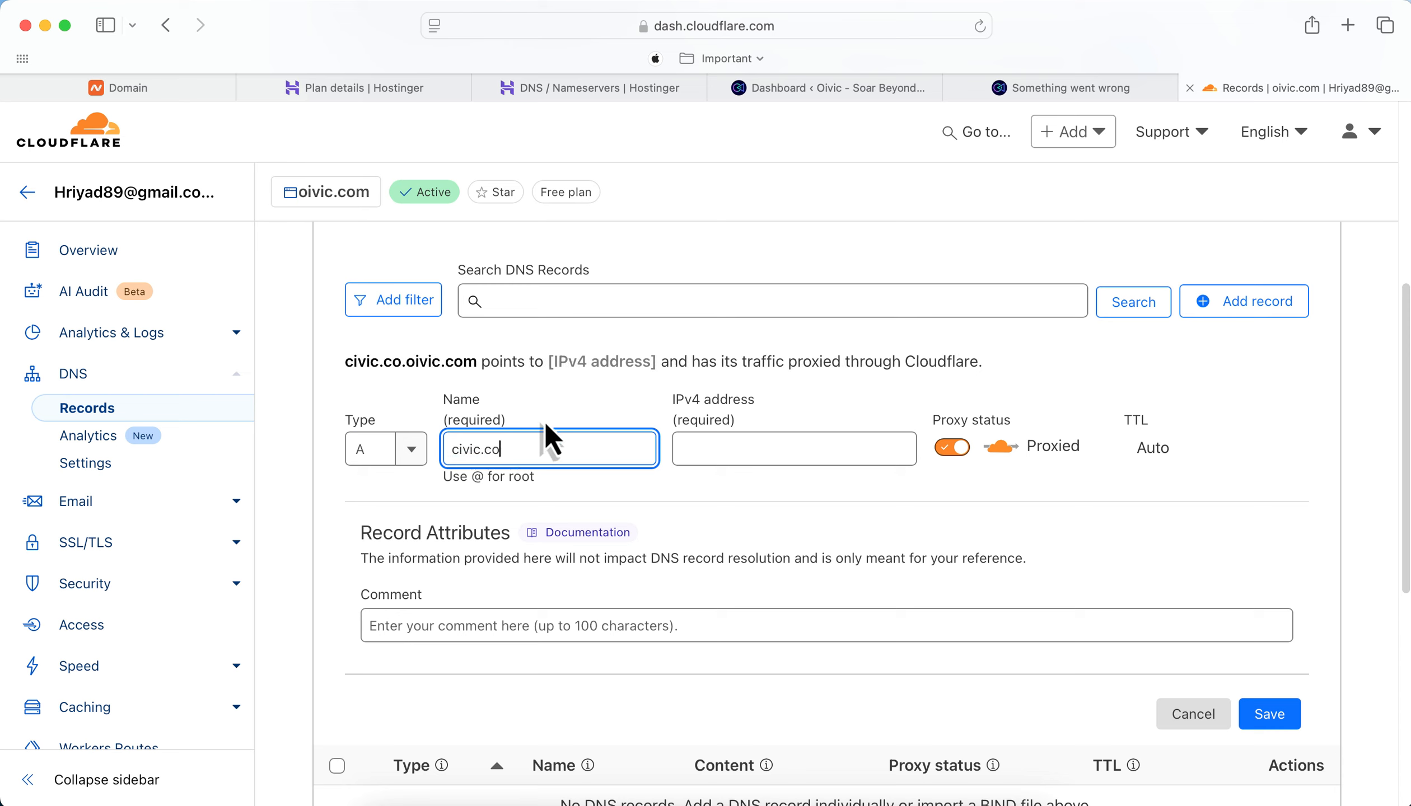
text(m)
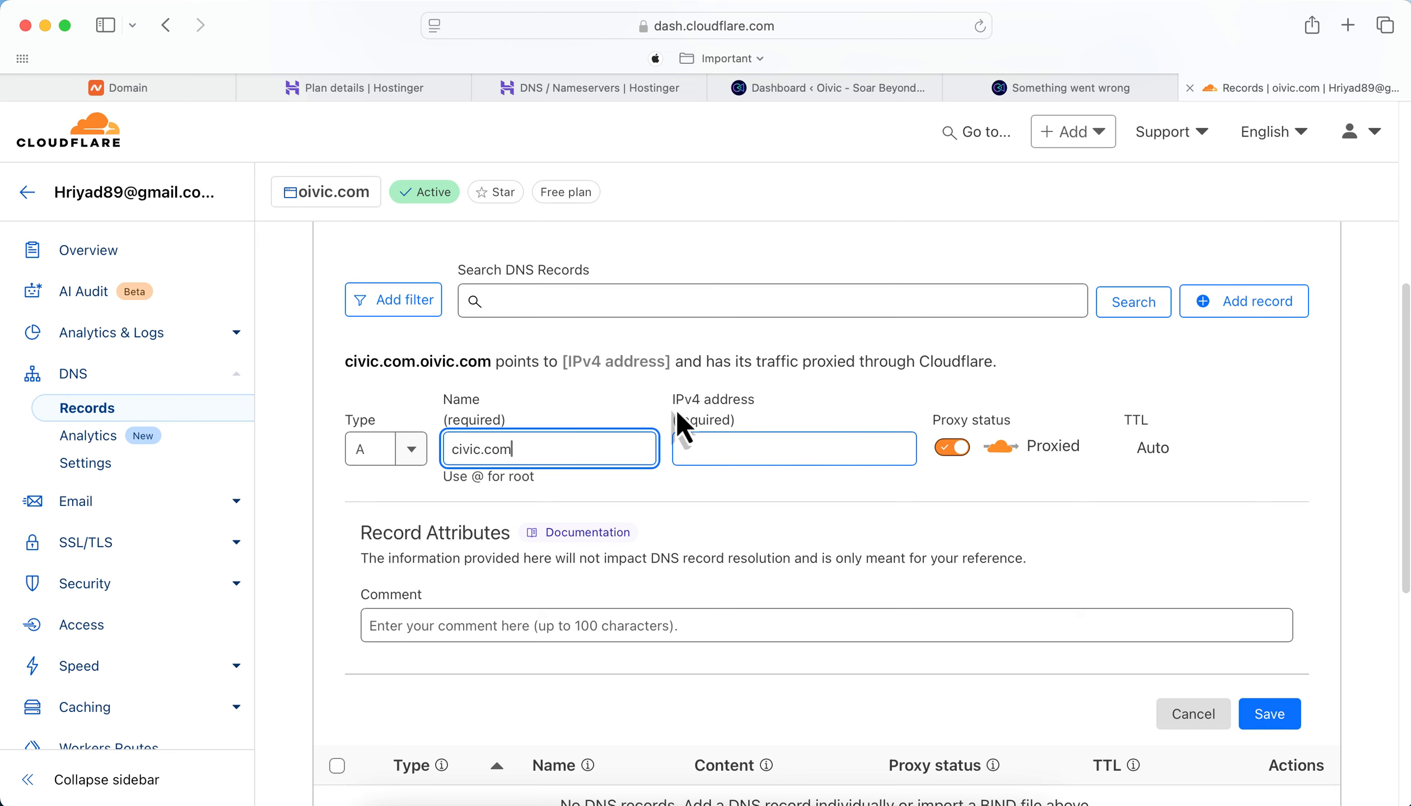
double_click(744, 418)
click(730, 416)
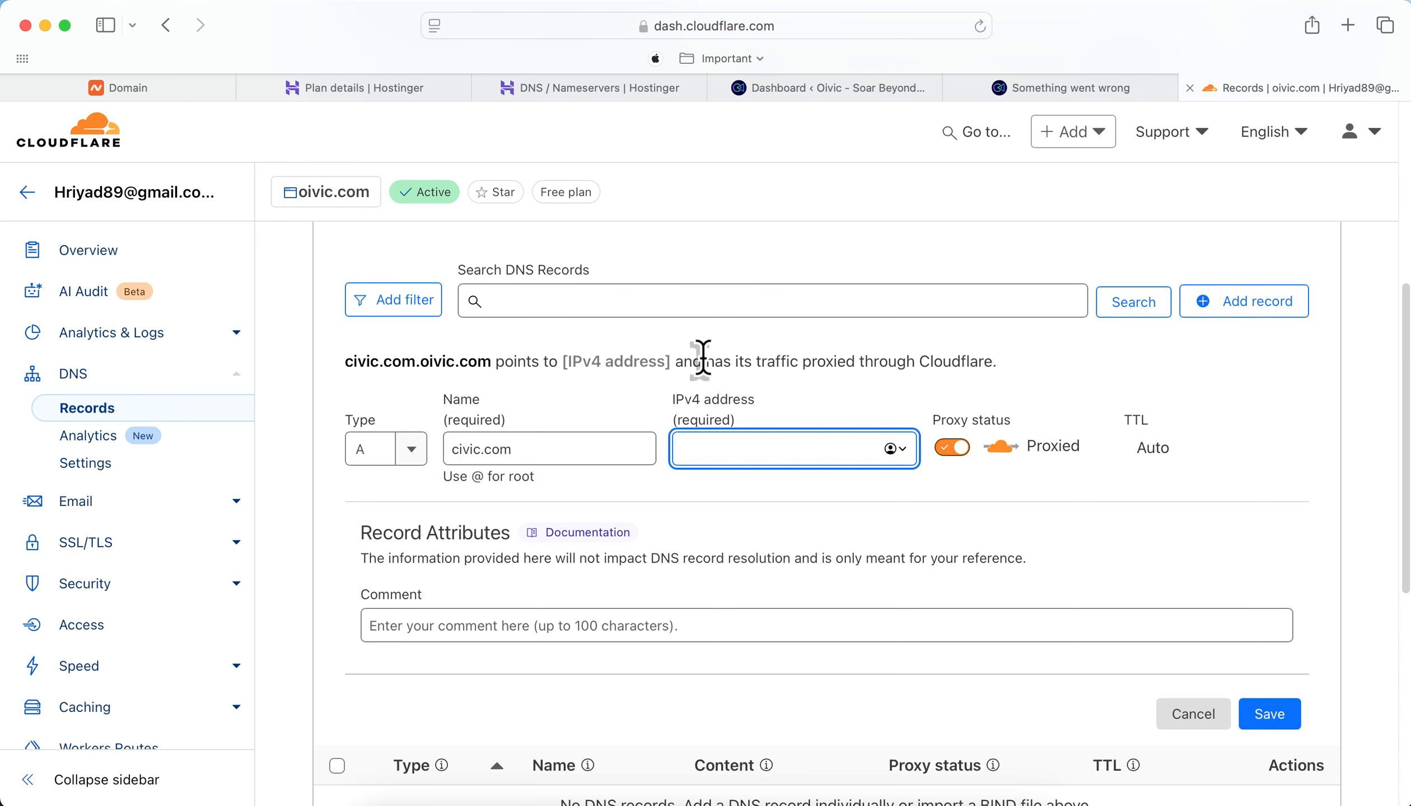
Copy the website IP address 217.196.55.162 from Hostinger's plan details into the A record's IPv4 address in Cloudflare and save the record
click(375, 89)
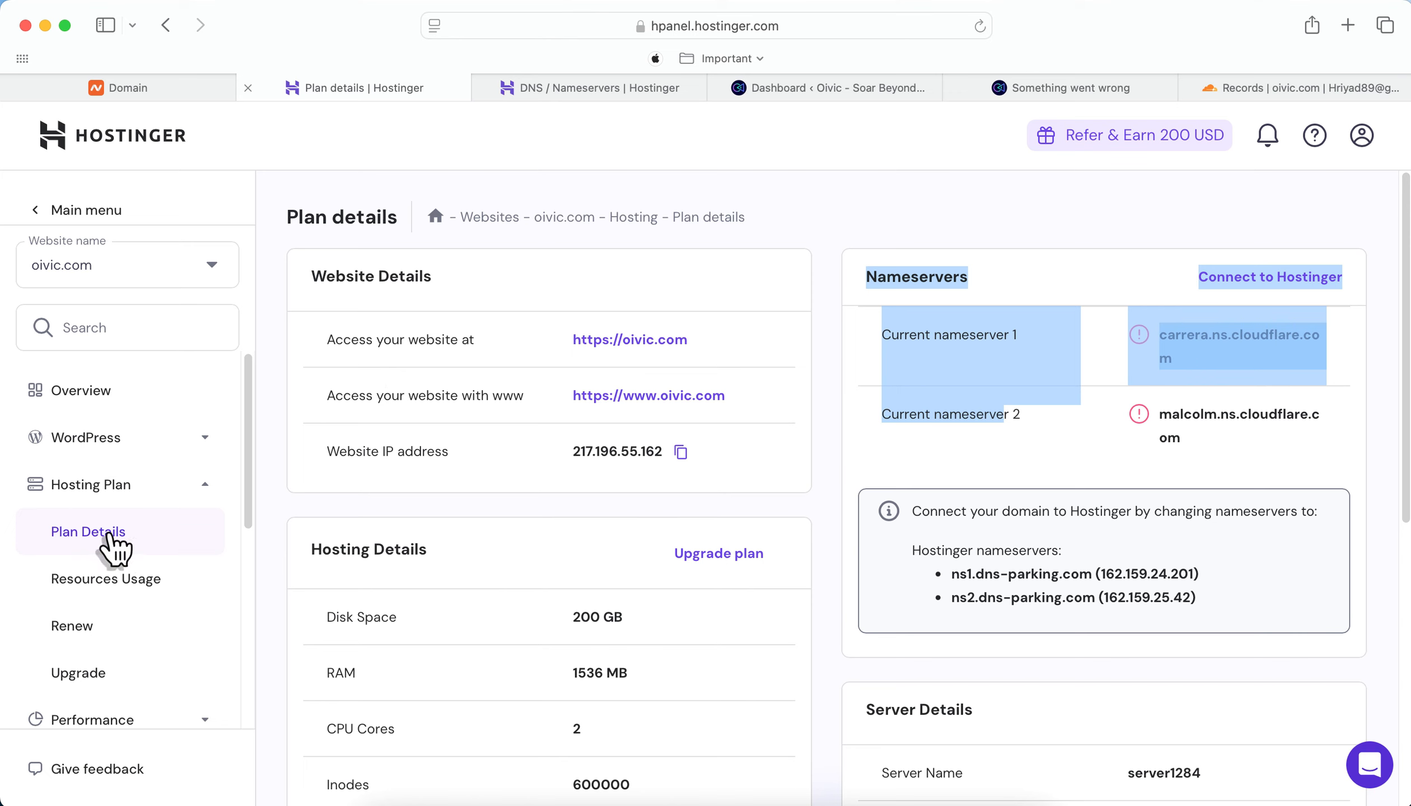
click(869, 396)
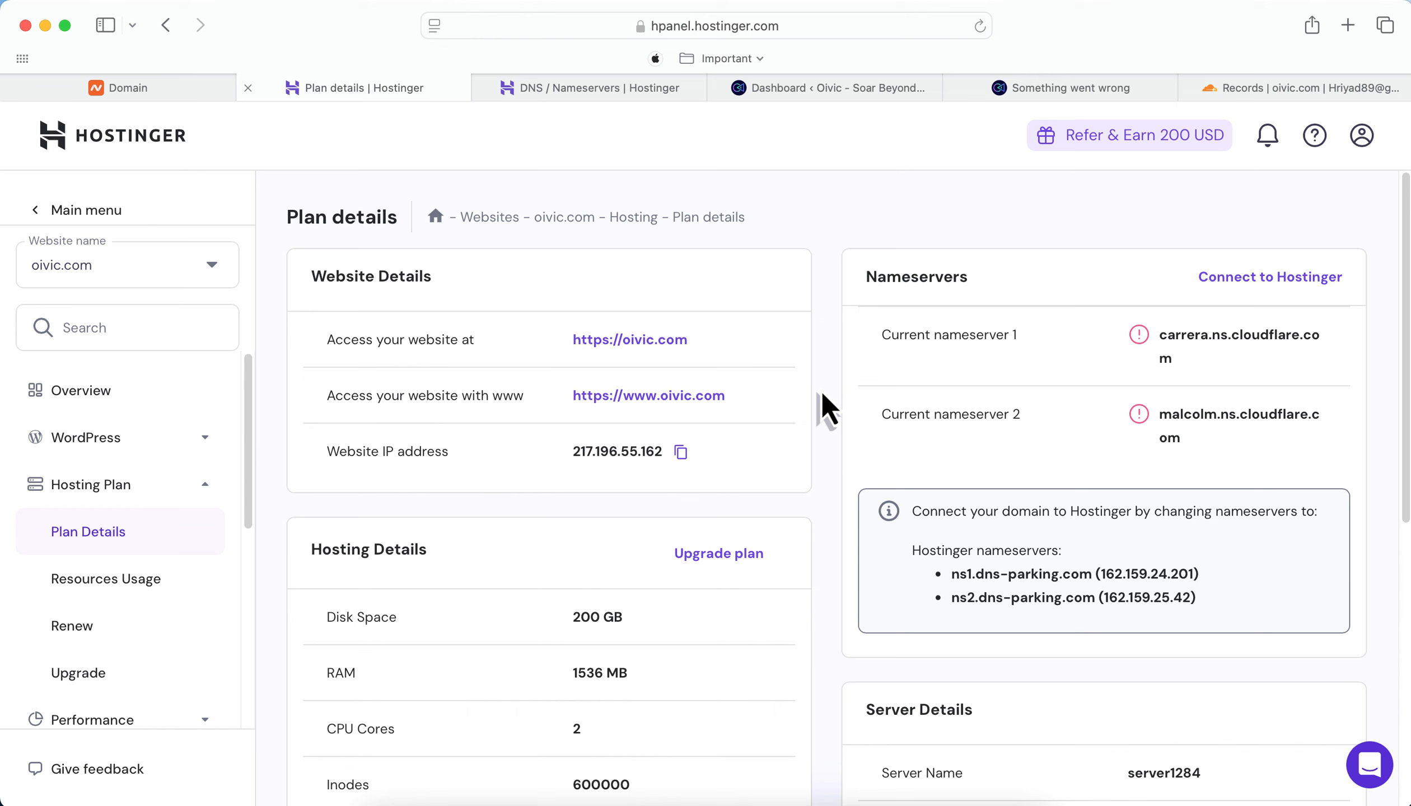
scroll(728, 580, down, 1)
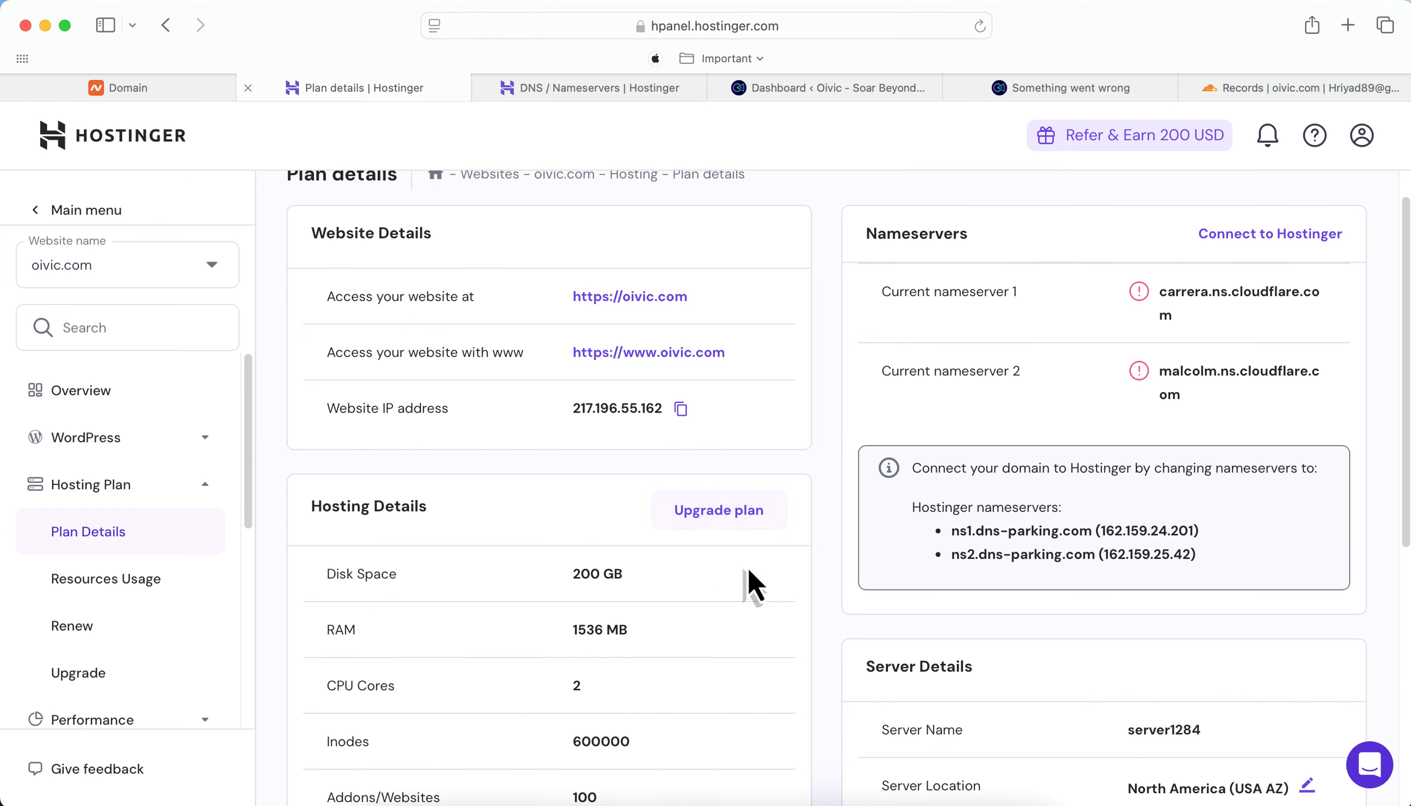
scroll(768, 539, down, 2)
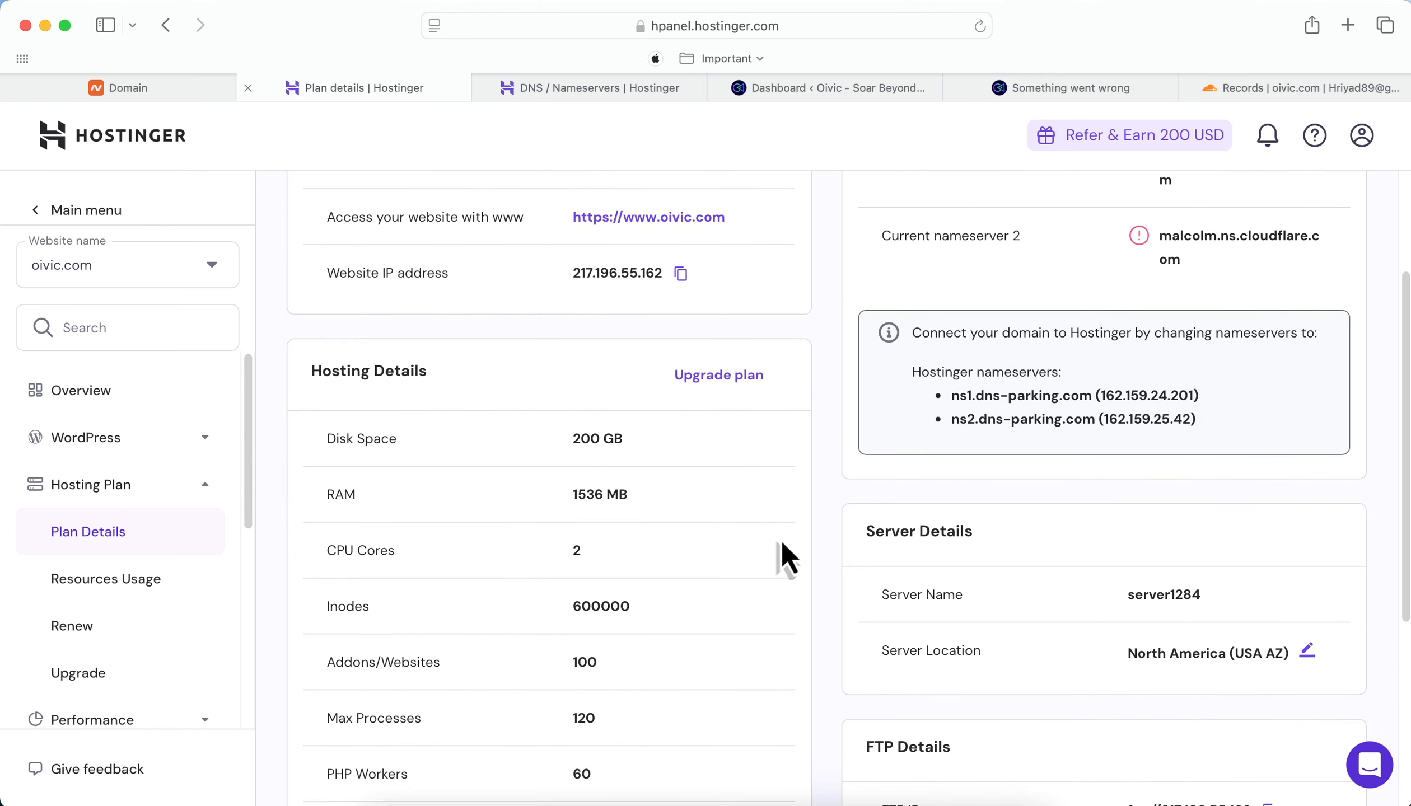
scroll(784, 551, down, 2)
scroll(778, 529, up, 5)
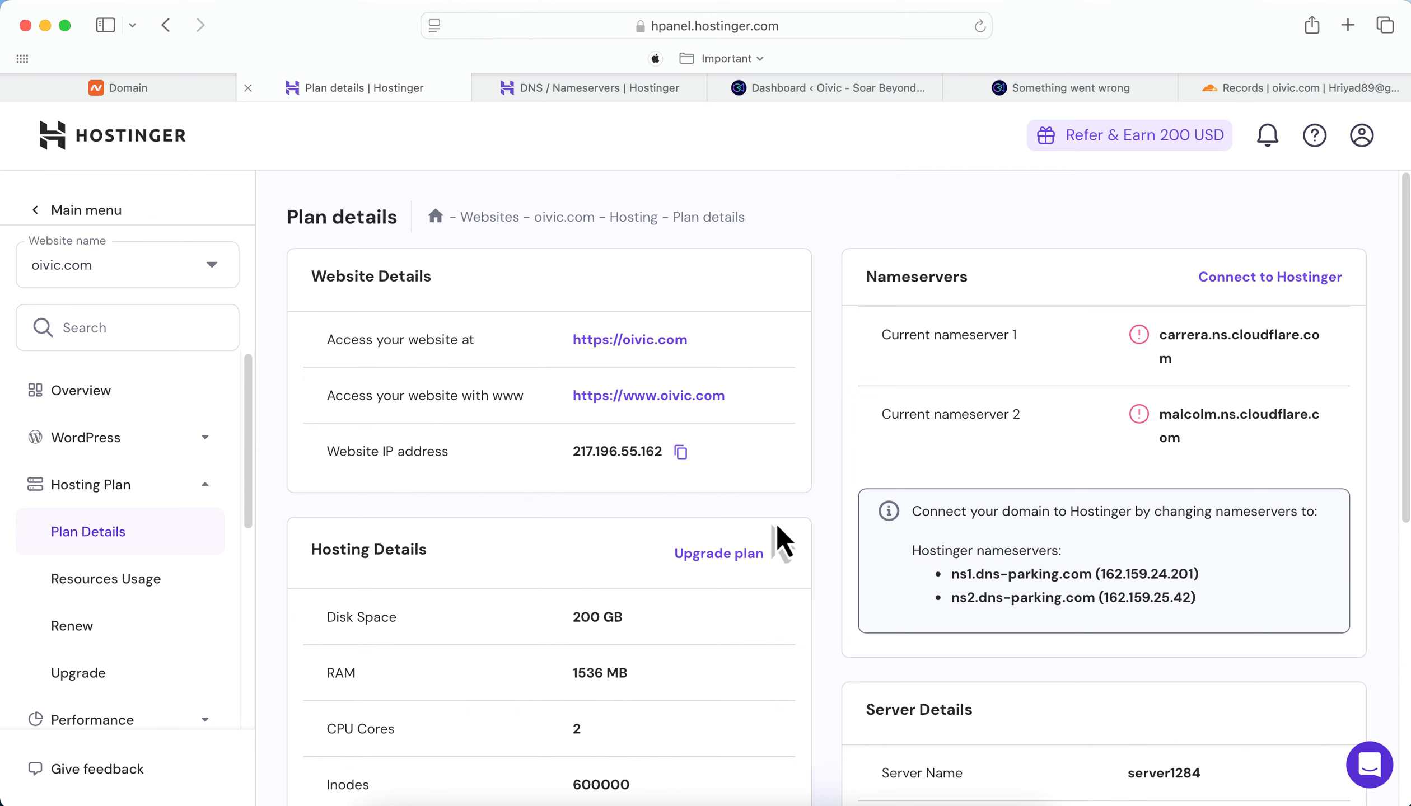
click(680, 452)
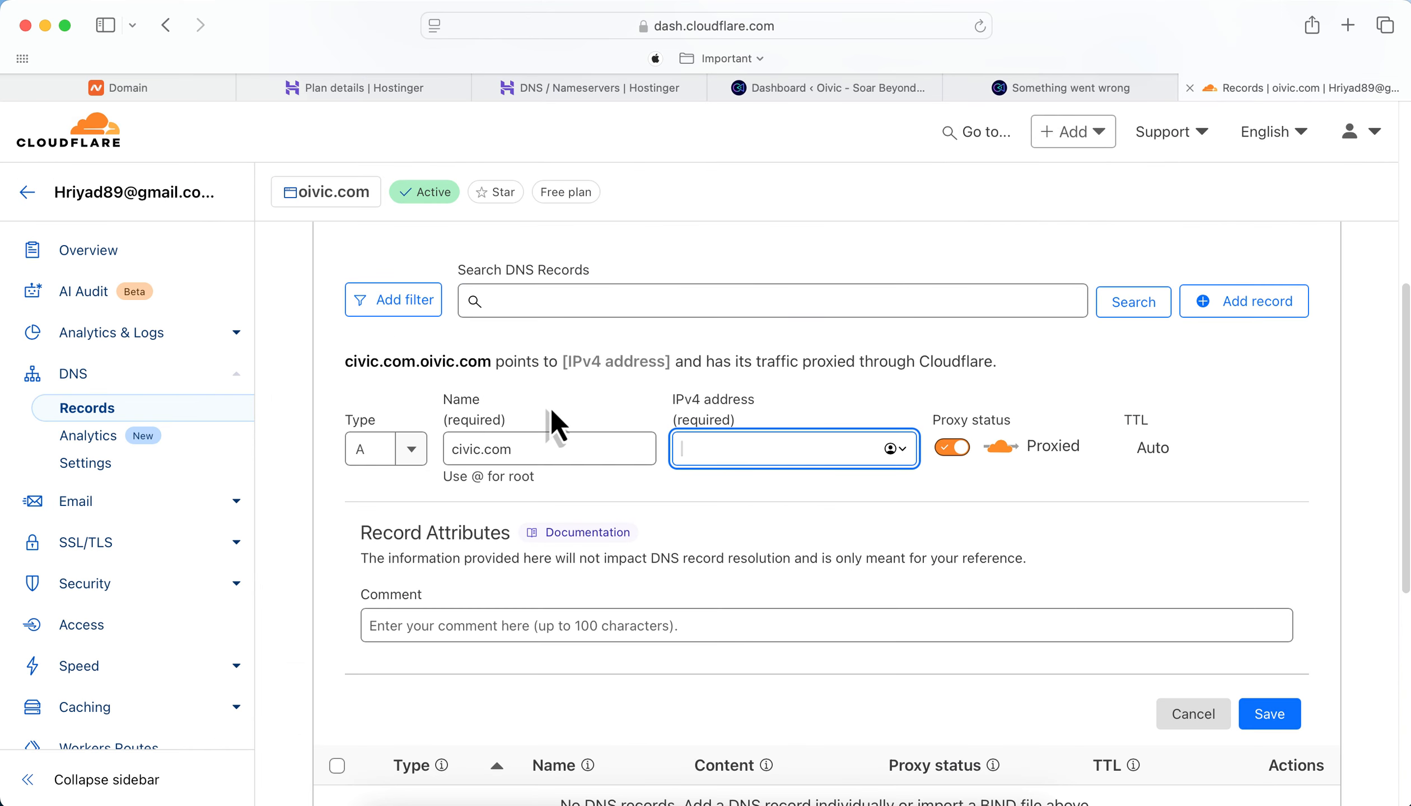
key(super+v)
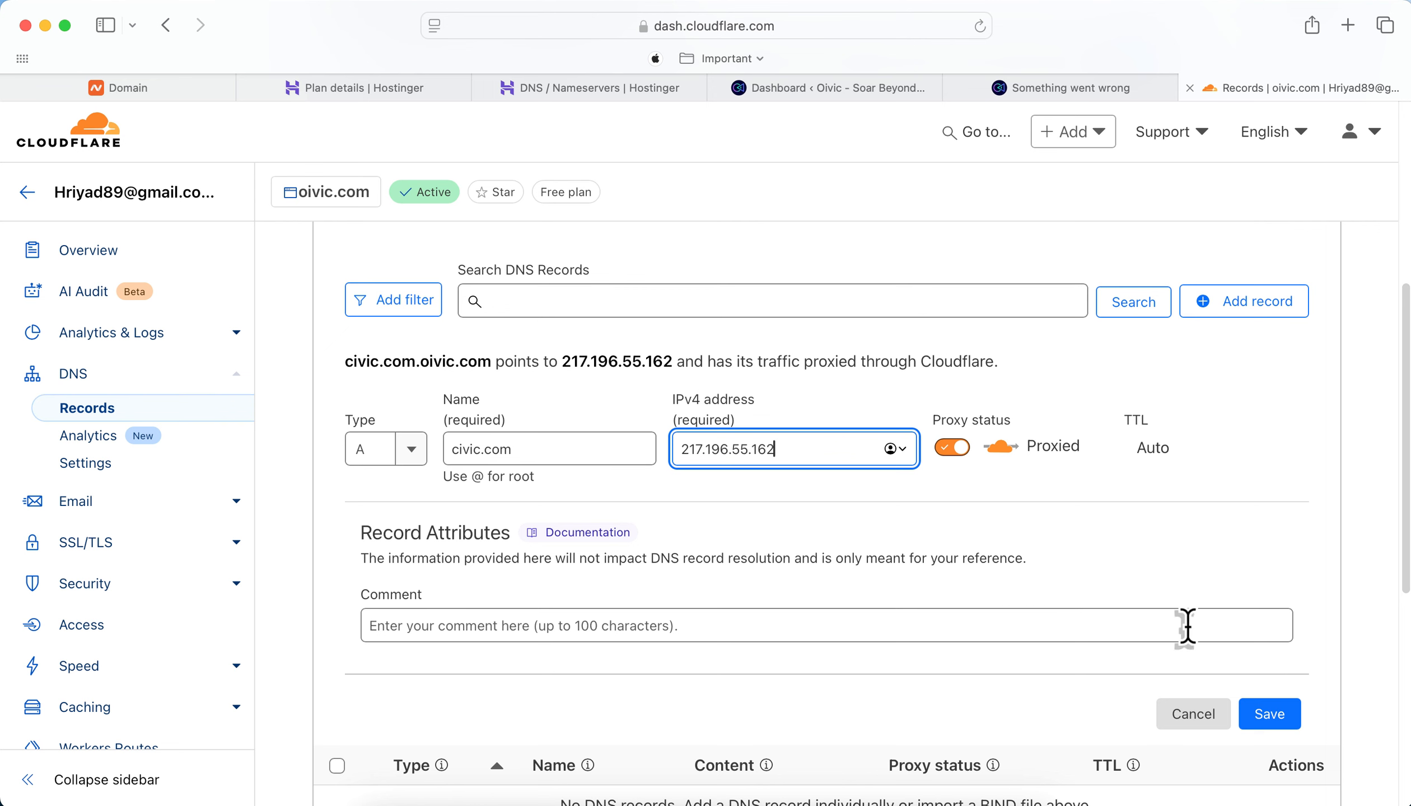
click(1269, 714)
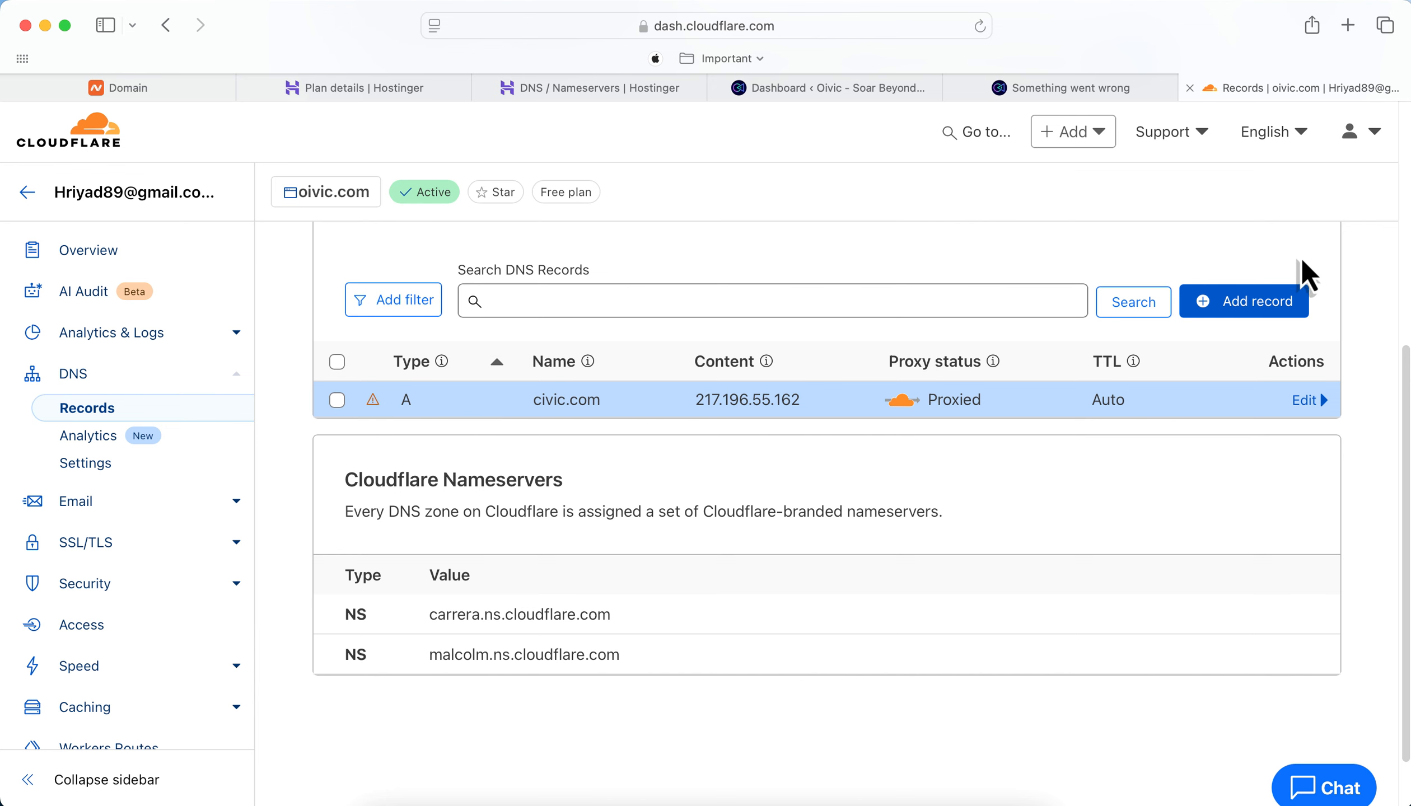
Add a proxied A record named ftp pointing to the IPv4 address 217.196.55.162 and save it
click(1288, 303)
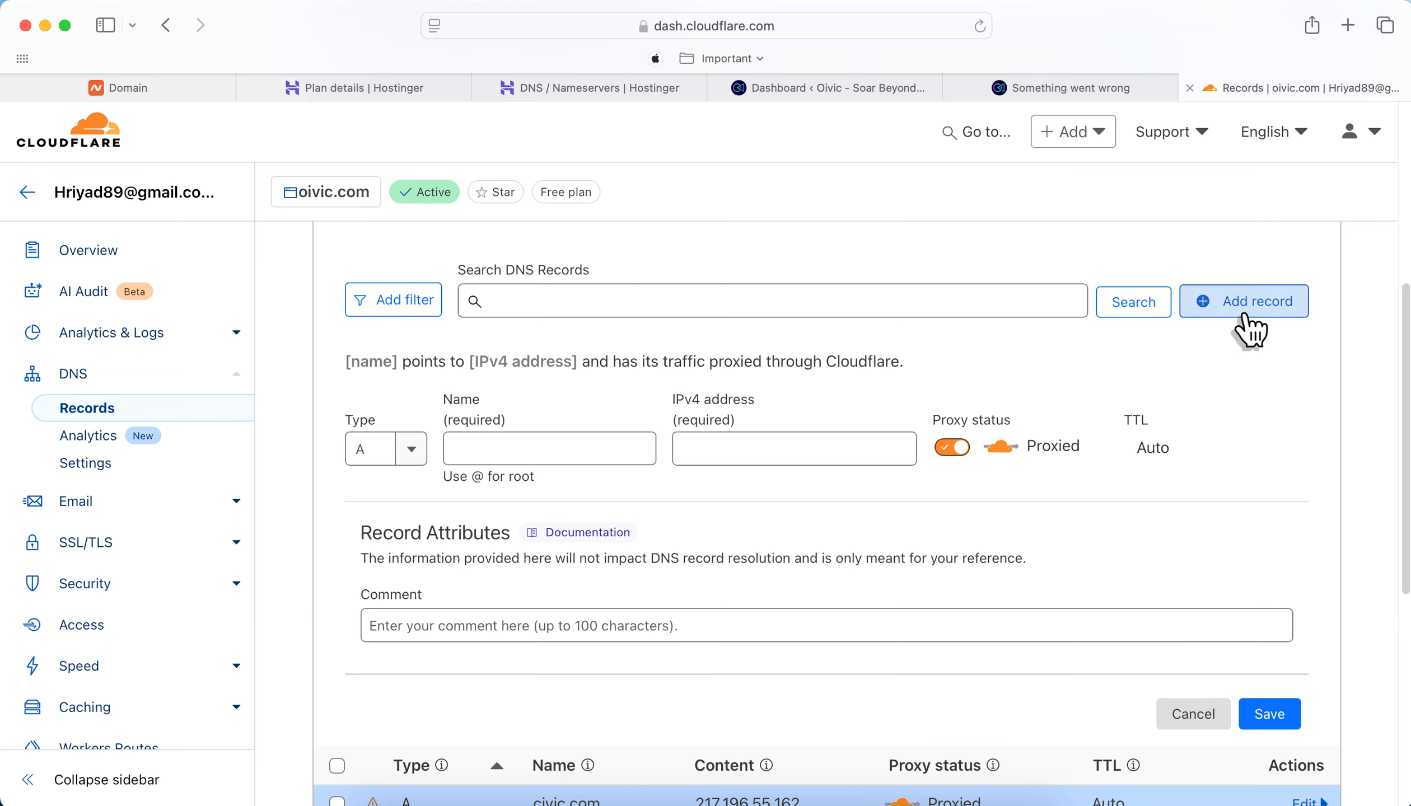
click(546, 448)
text(ftp)
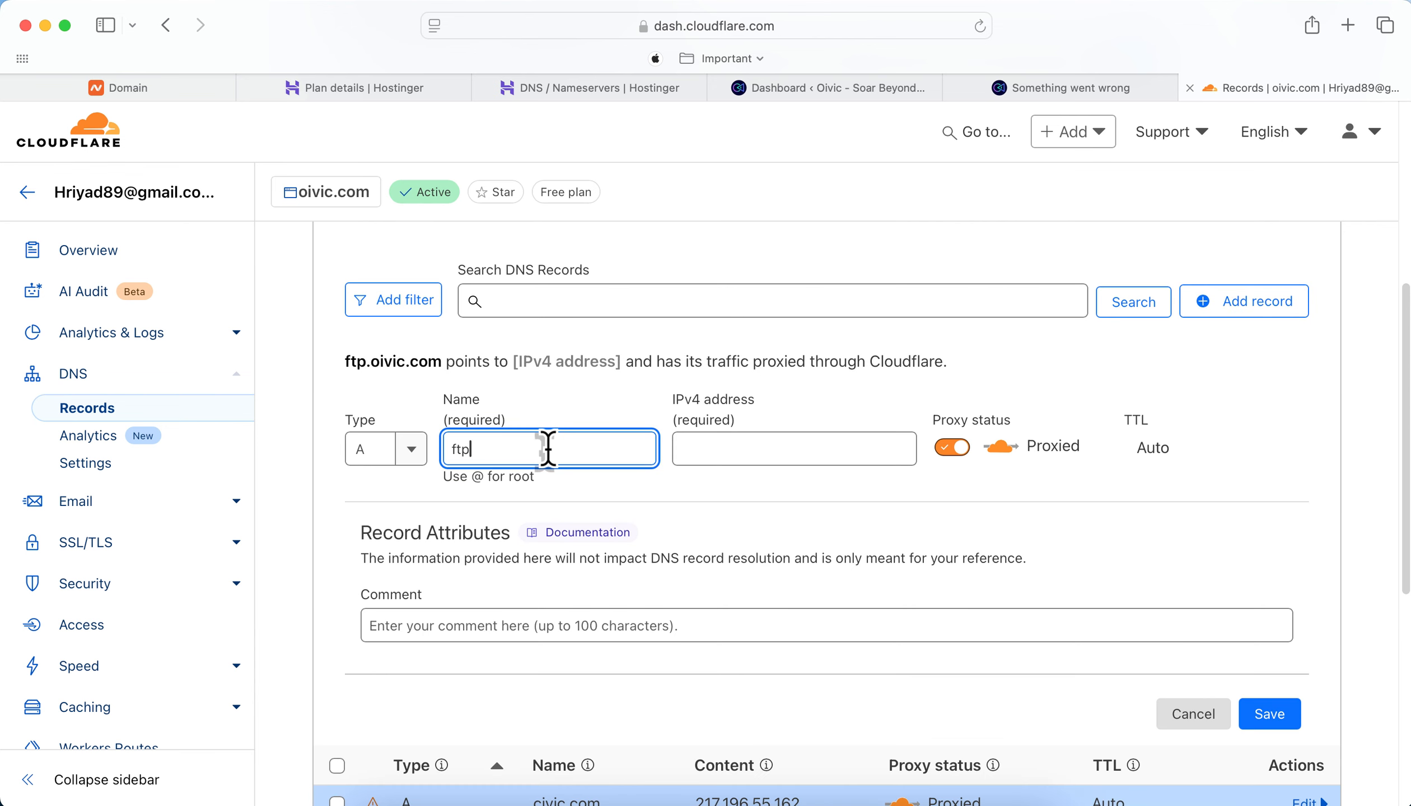
click(726, 448)
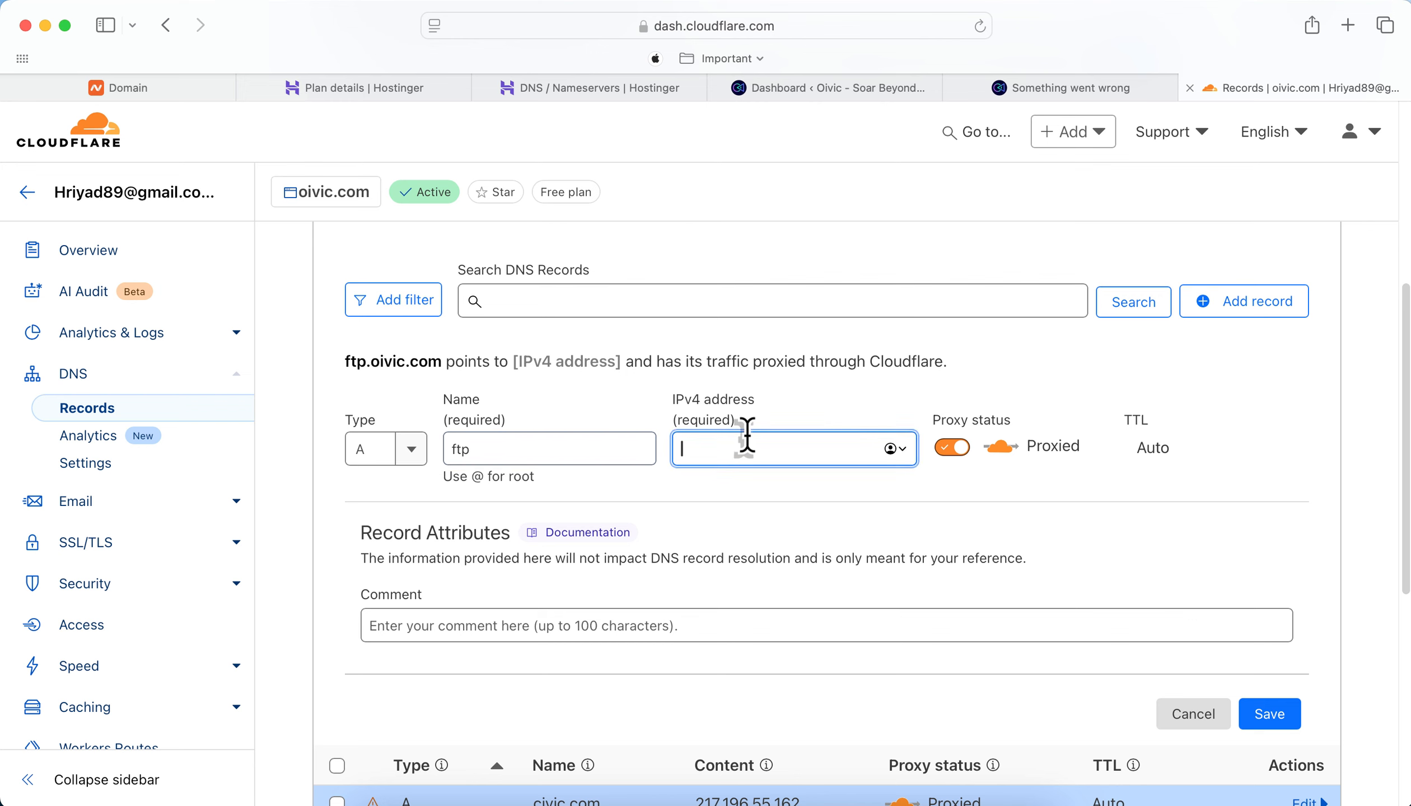
key(super+v)
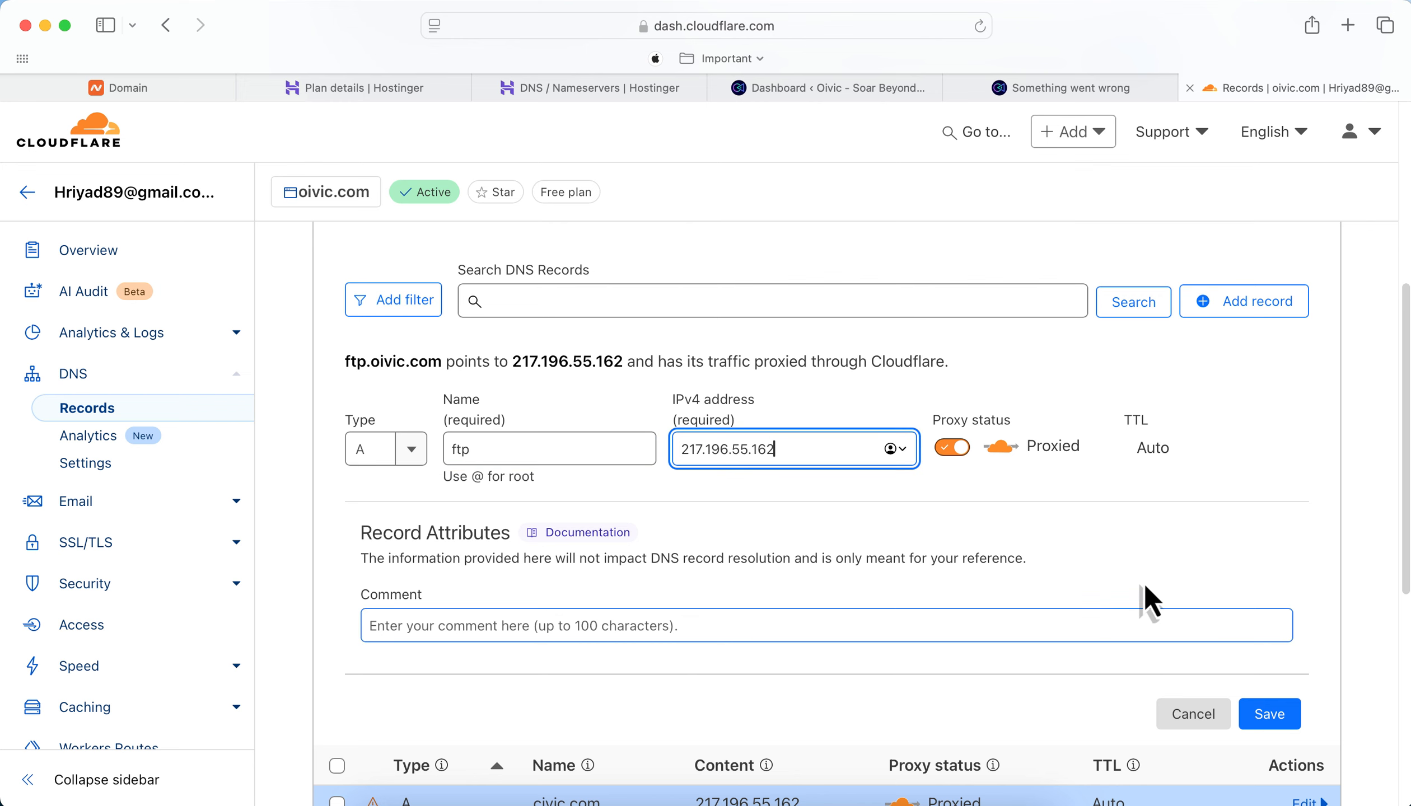
click(1271, 727)
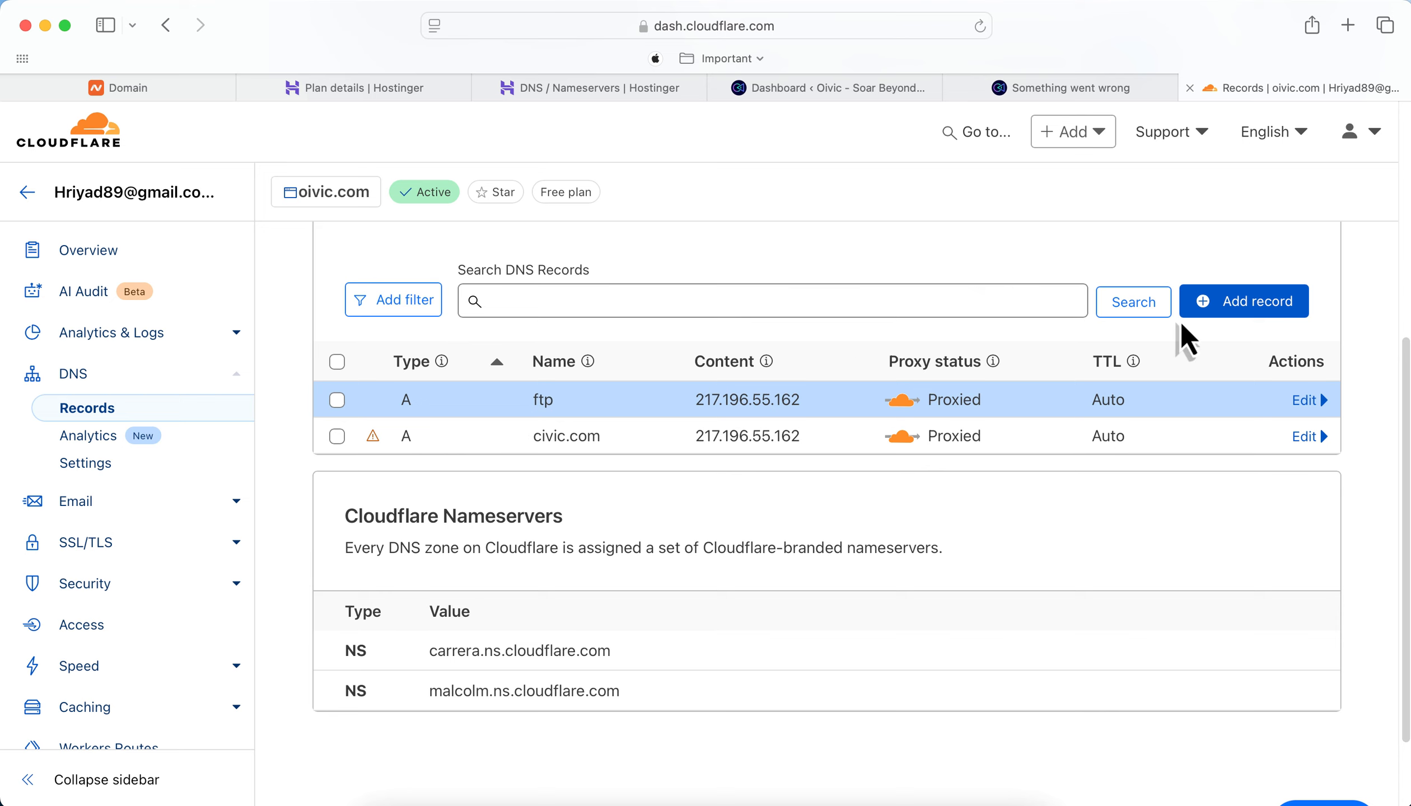
Start another DNS record for oivic.com and set its type to NS
click(1215, 316)
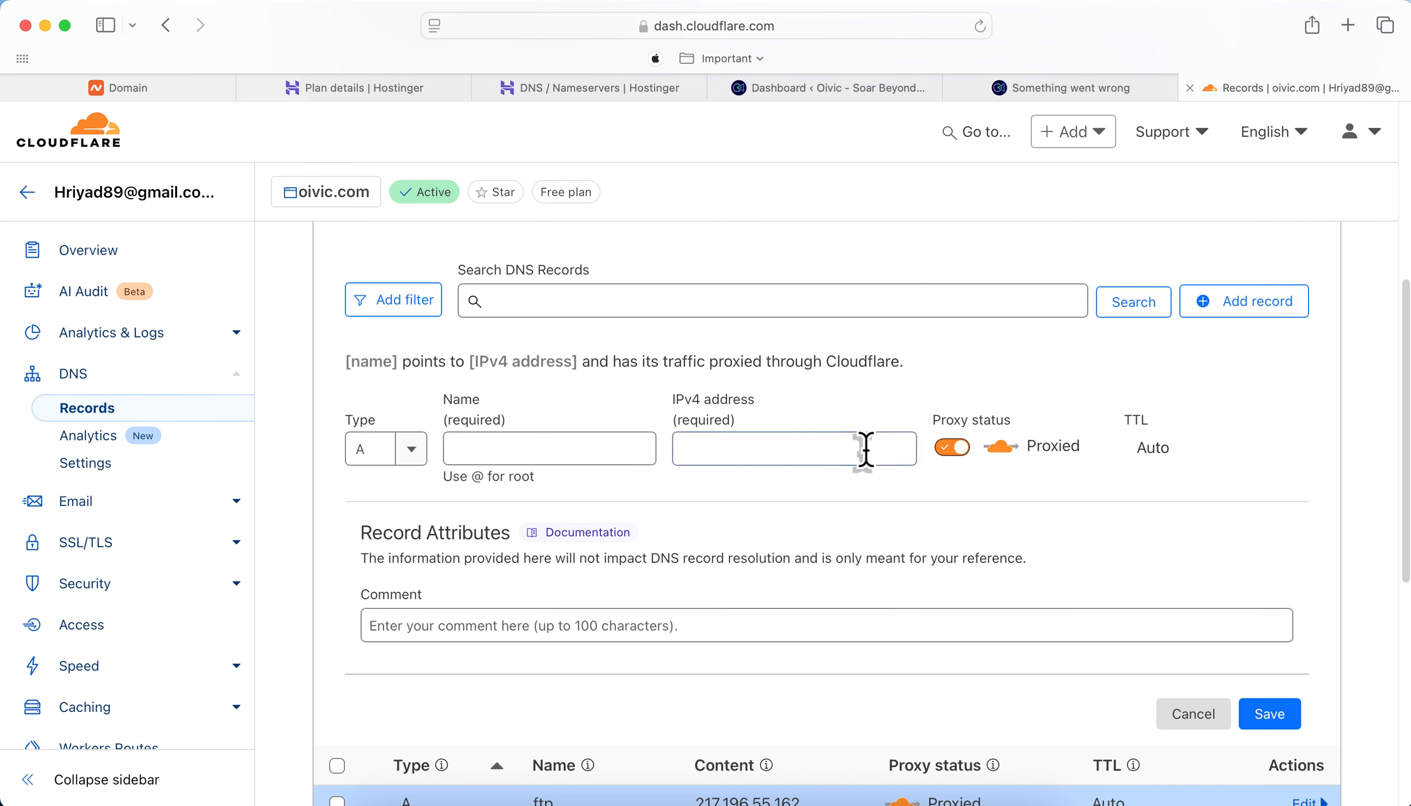
click(726, 448)
scroll(598, 454, down, 8)
scroll(476, 448, up, 7)
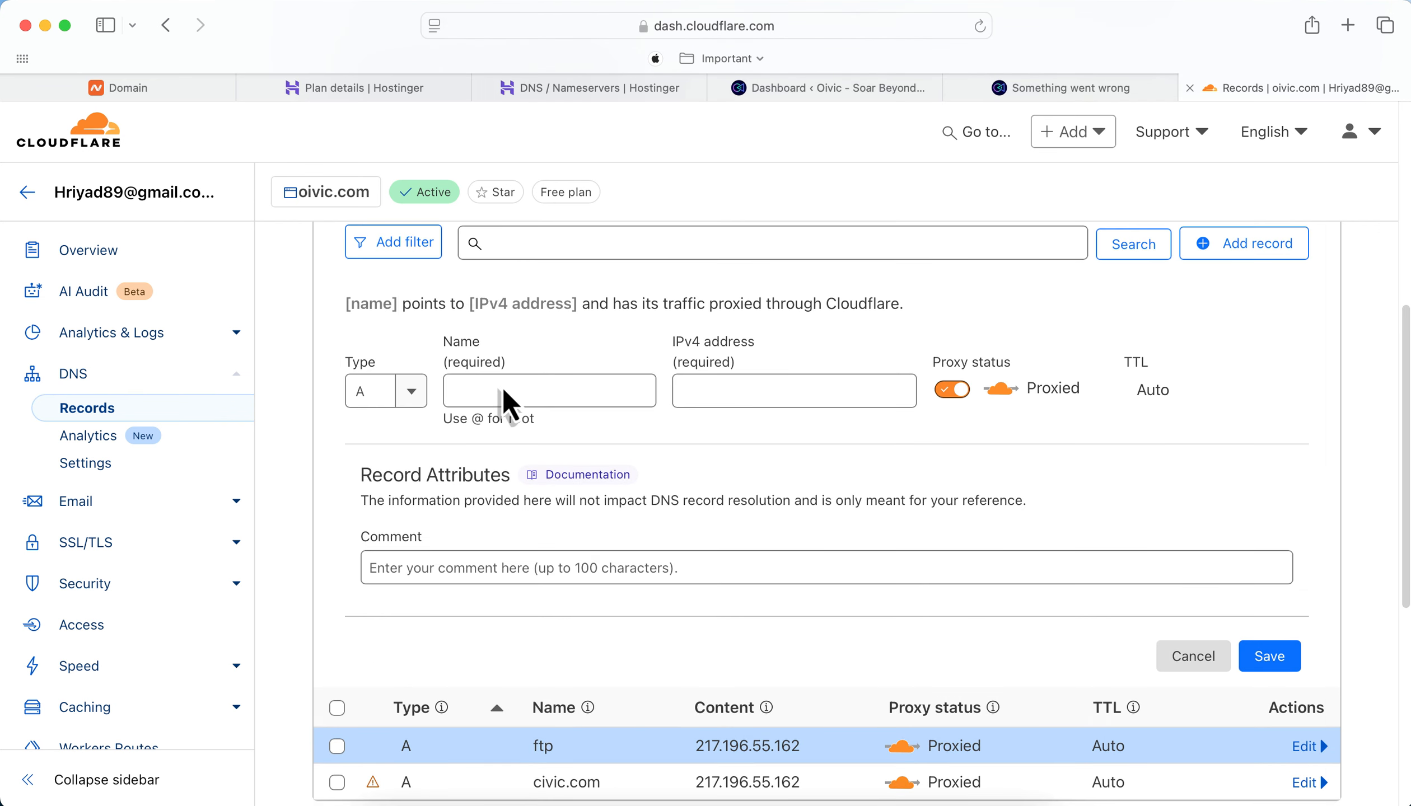
click(415, 391)
scroll(393, 542, down, 4)
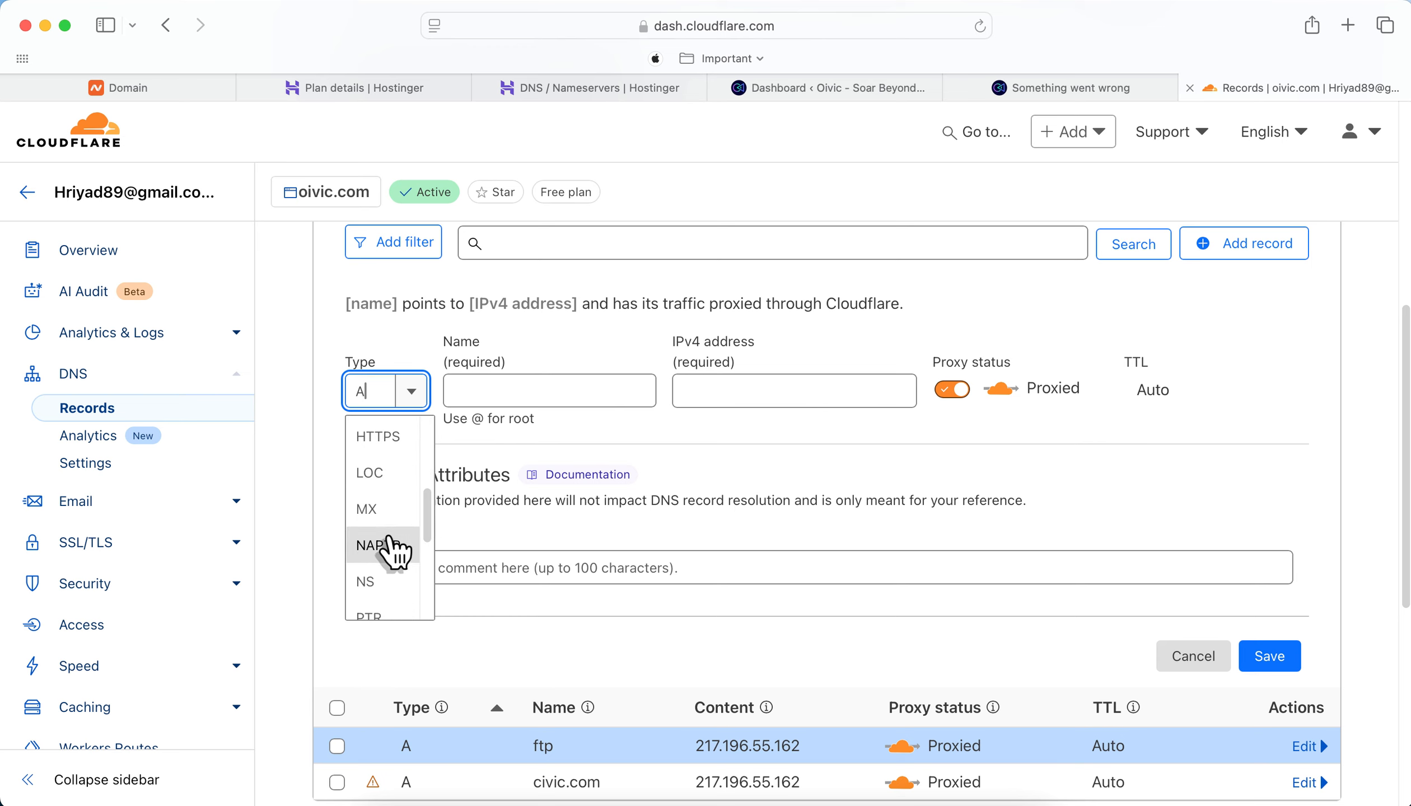
scroll(392, 528, down, 2)
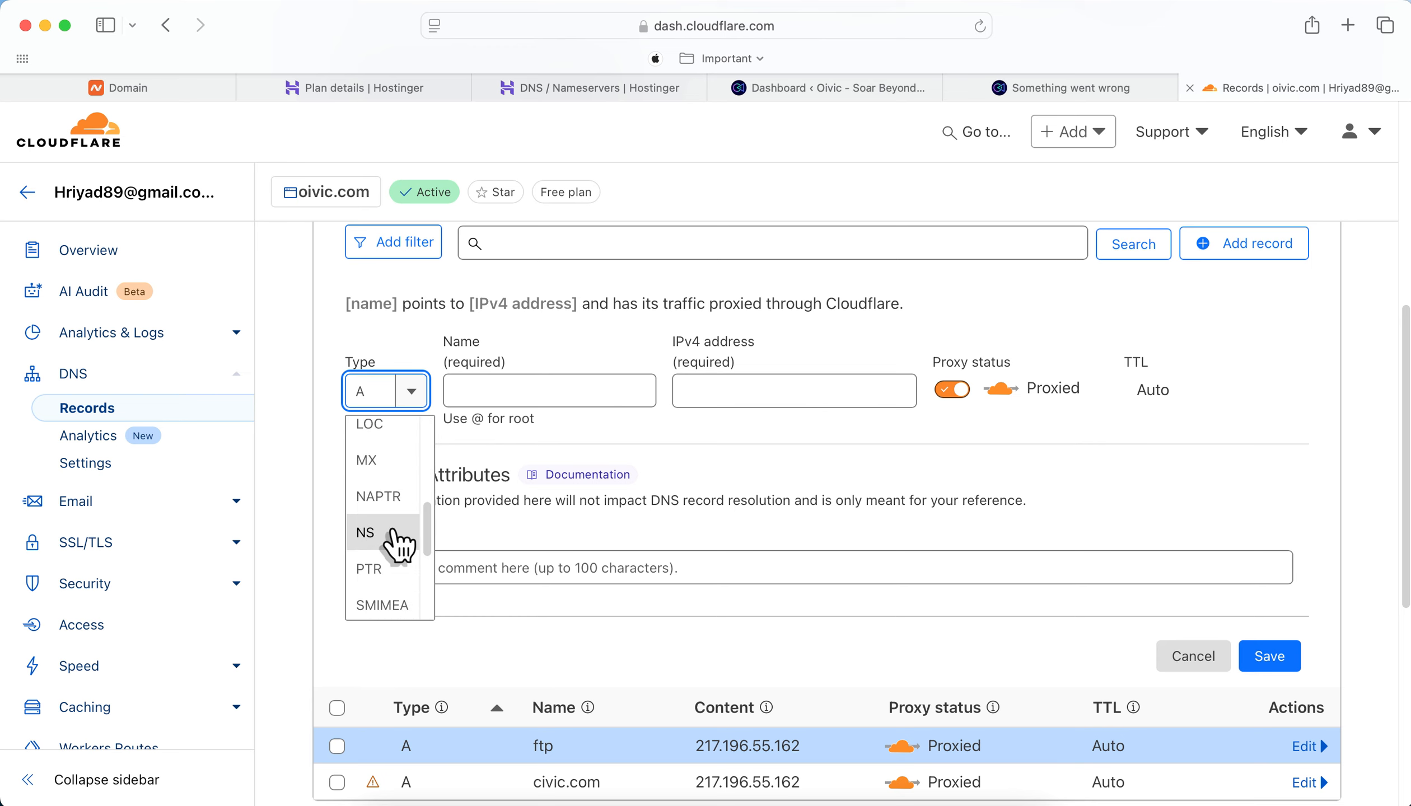
click(394, 532)
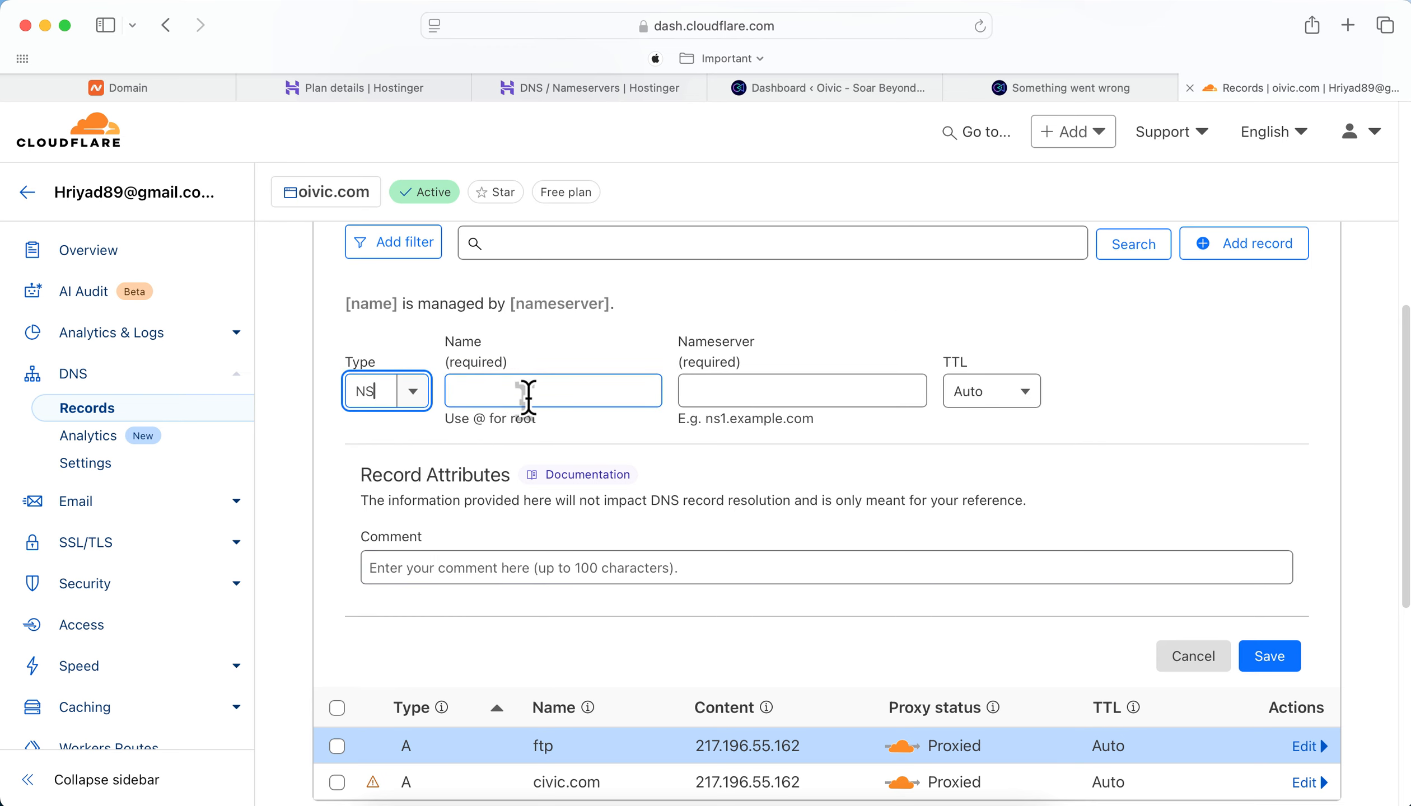
Search the web for "hostinger name server", copy ns1.dns-parking.com from the expanded answer, and close the GoDaddy nameservers search page
key(super+t)
text(h)
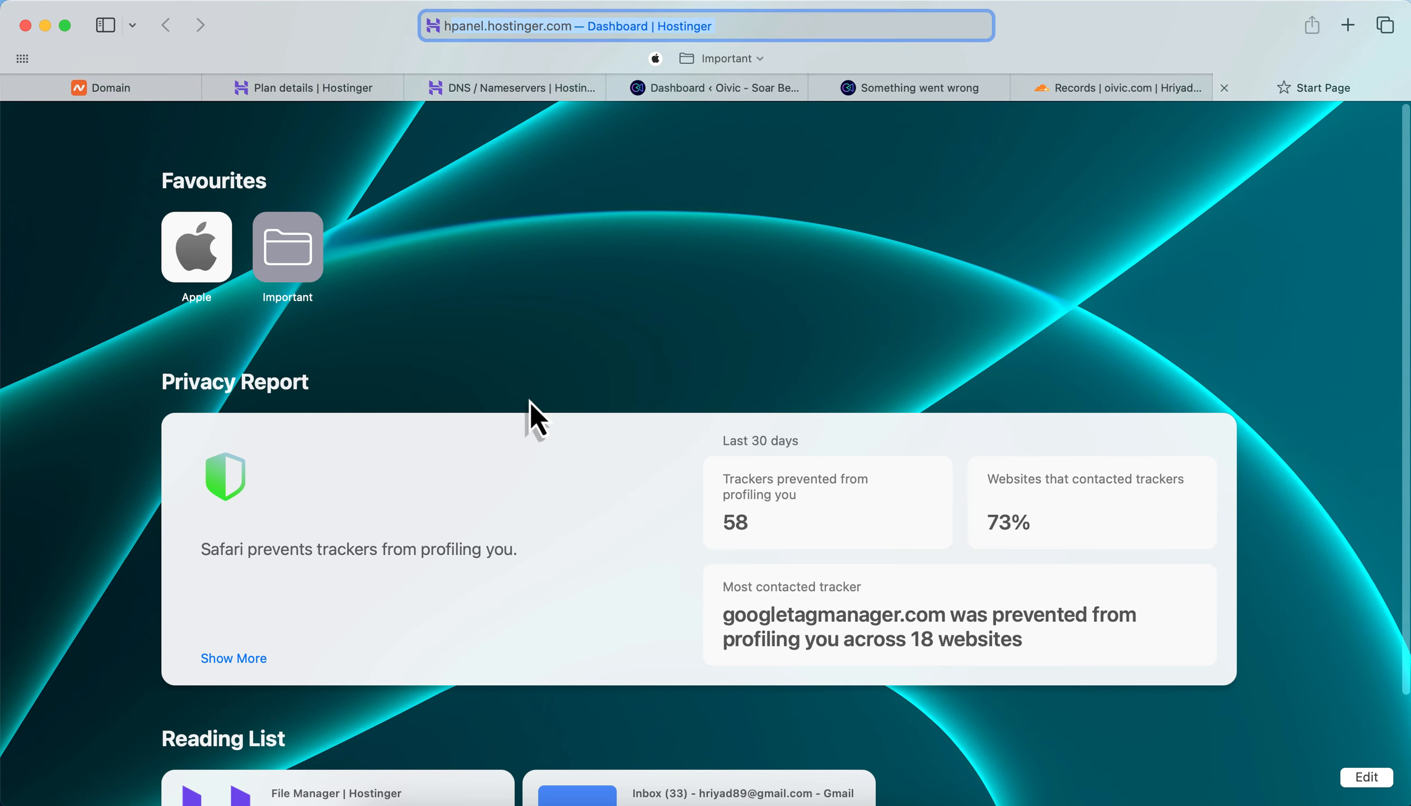
text(ostinger)
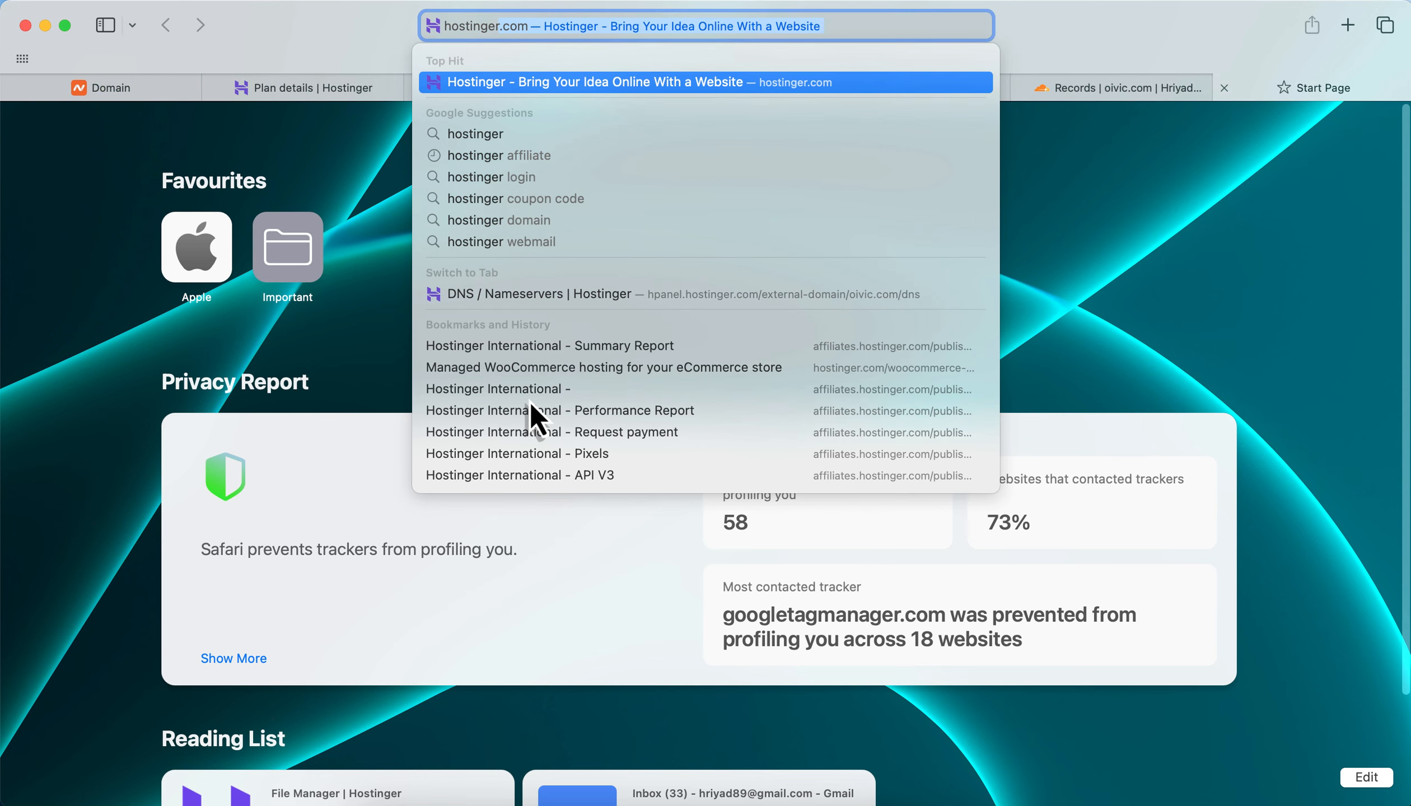
text( name)
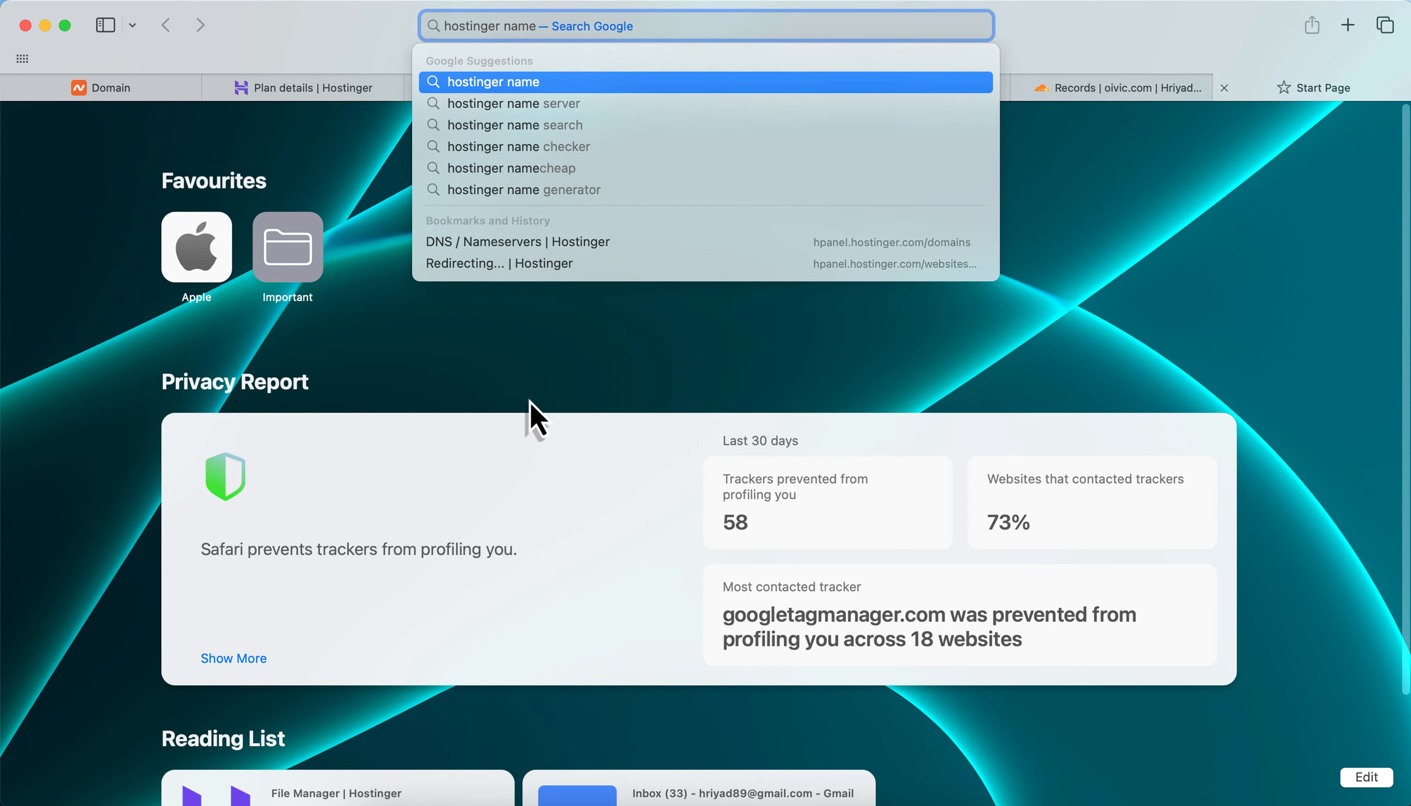
key(Down)
key(Return)
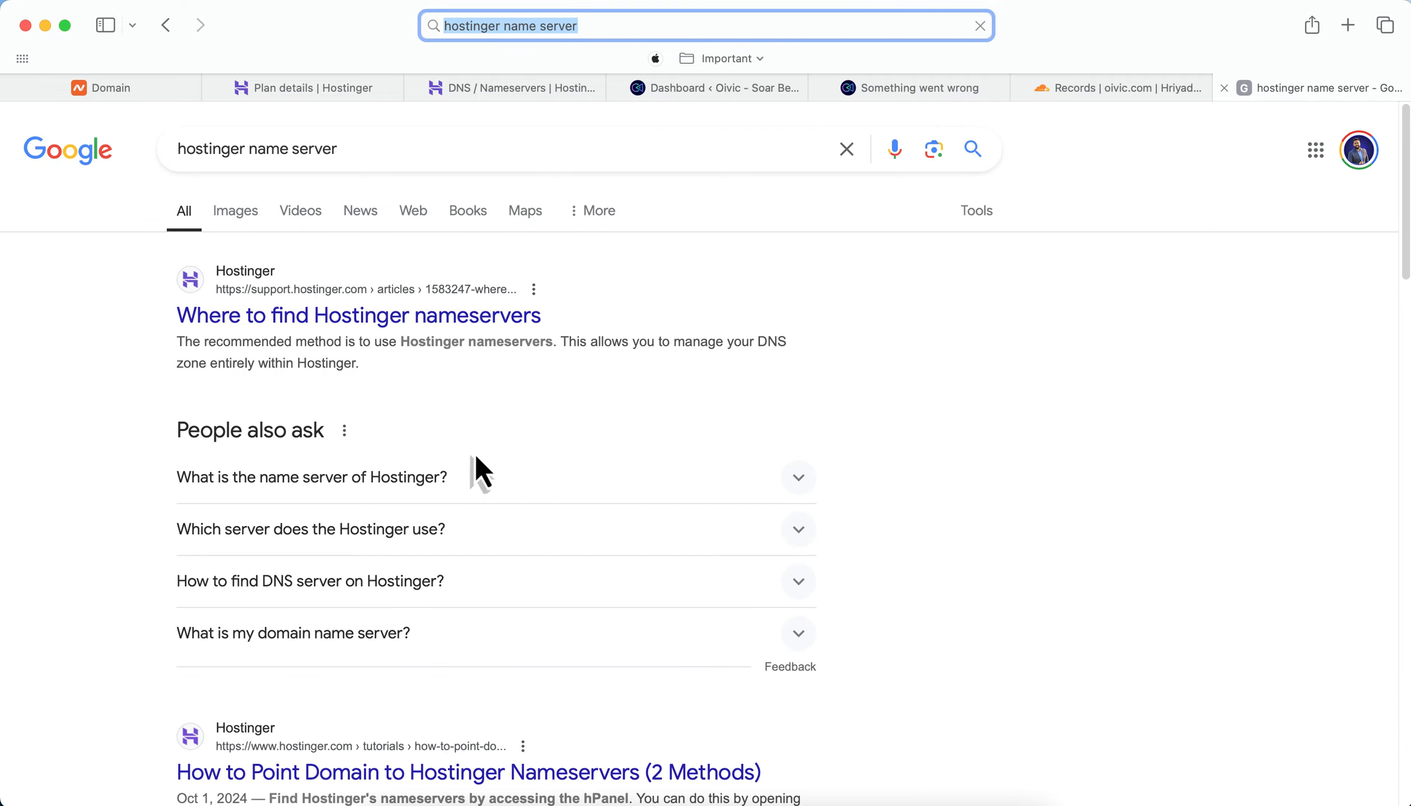
click(788, 480)
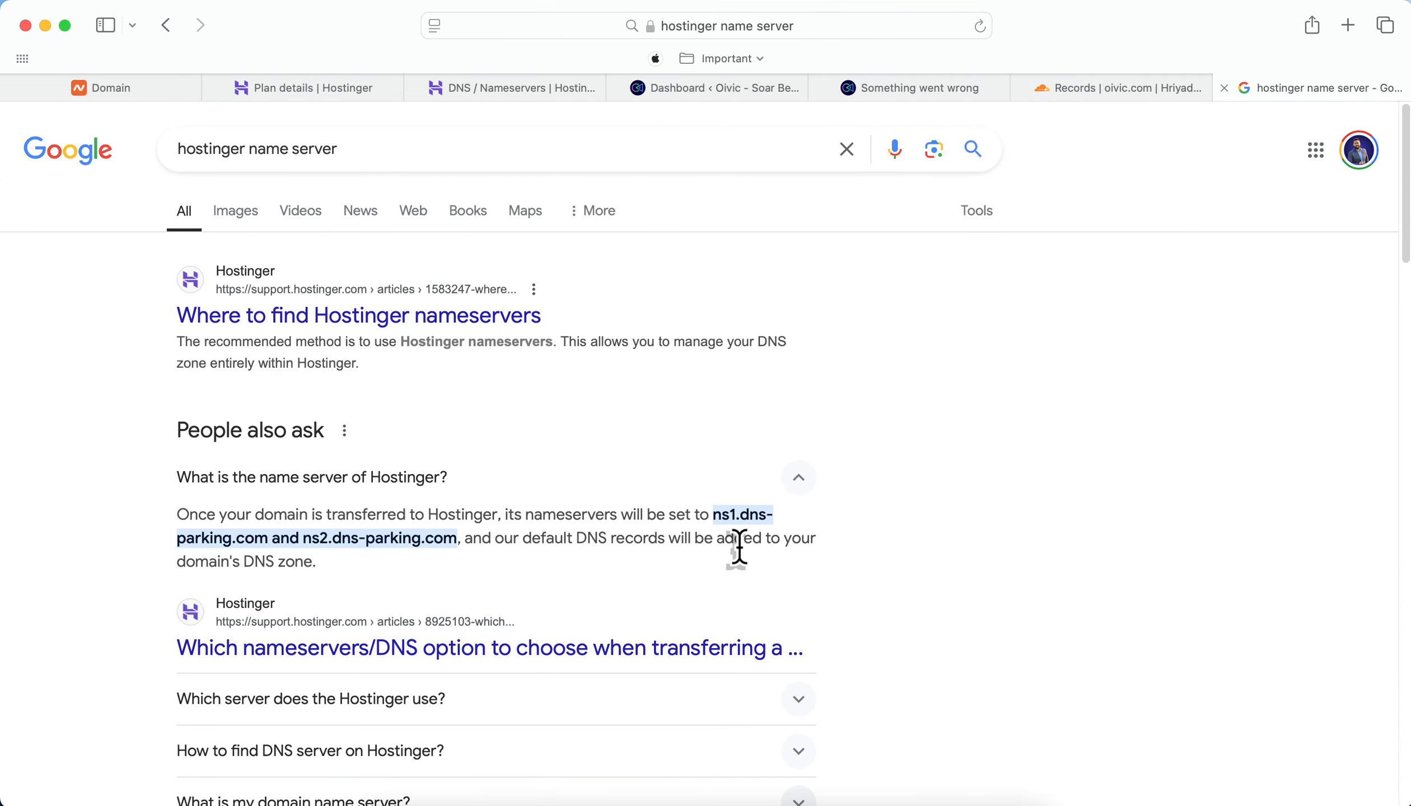
drag(715, 515, 277, 529)
key(super+c)
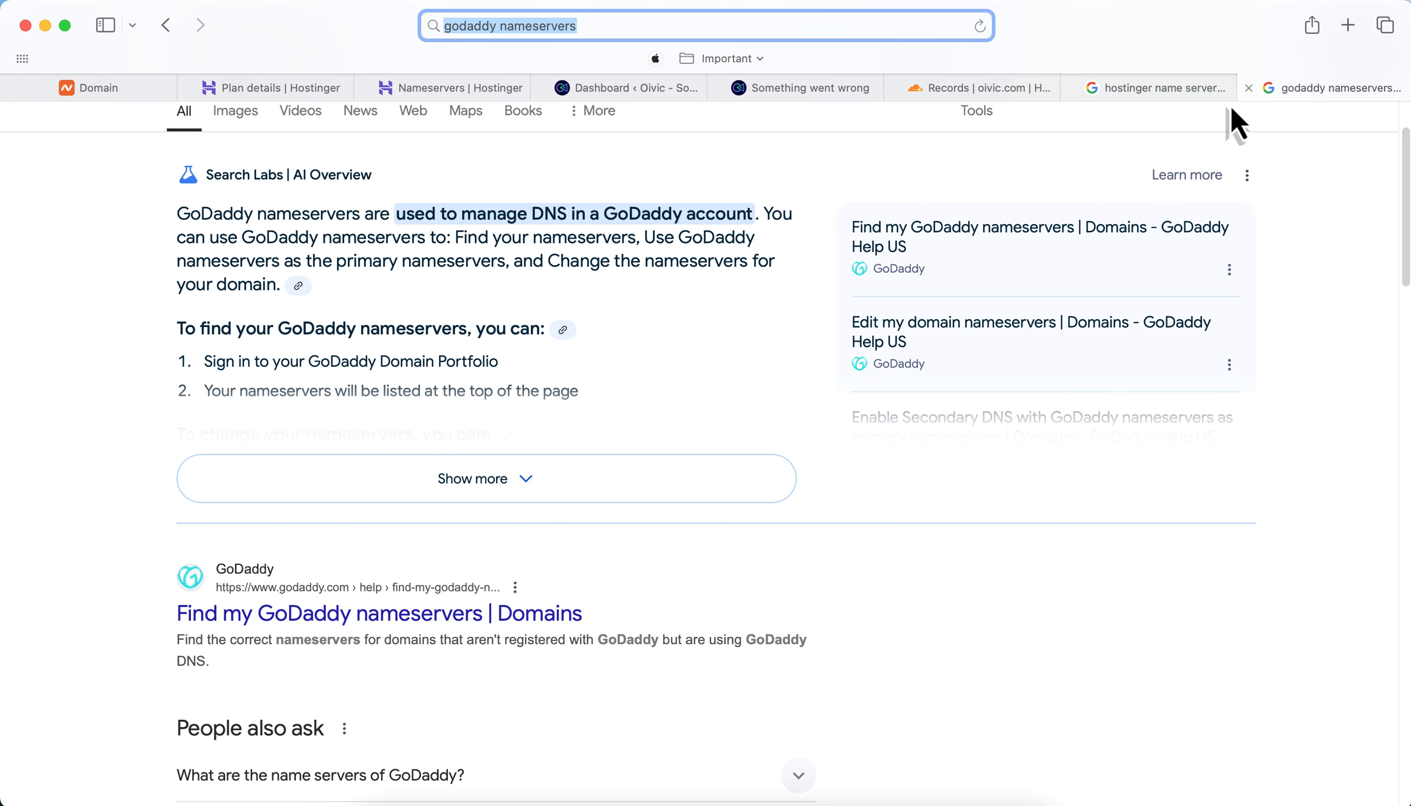
click(1248, 88)
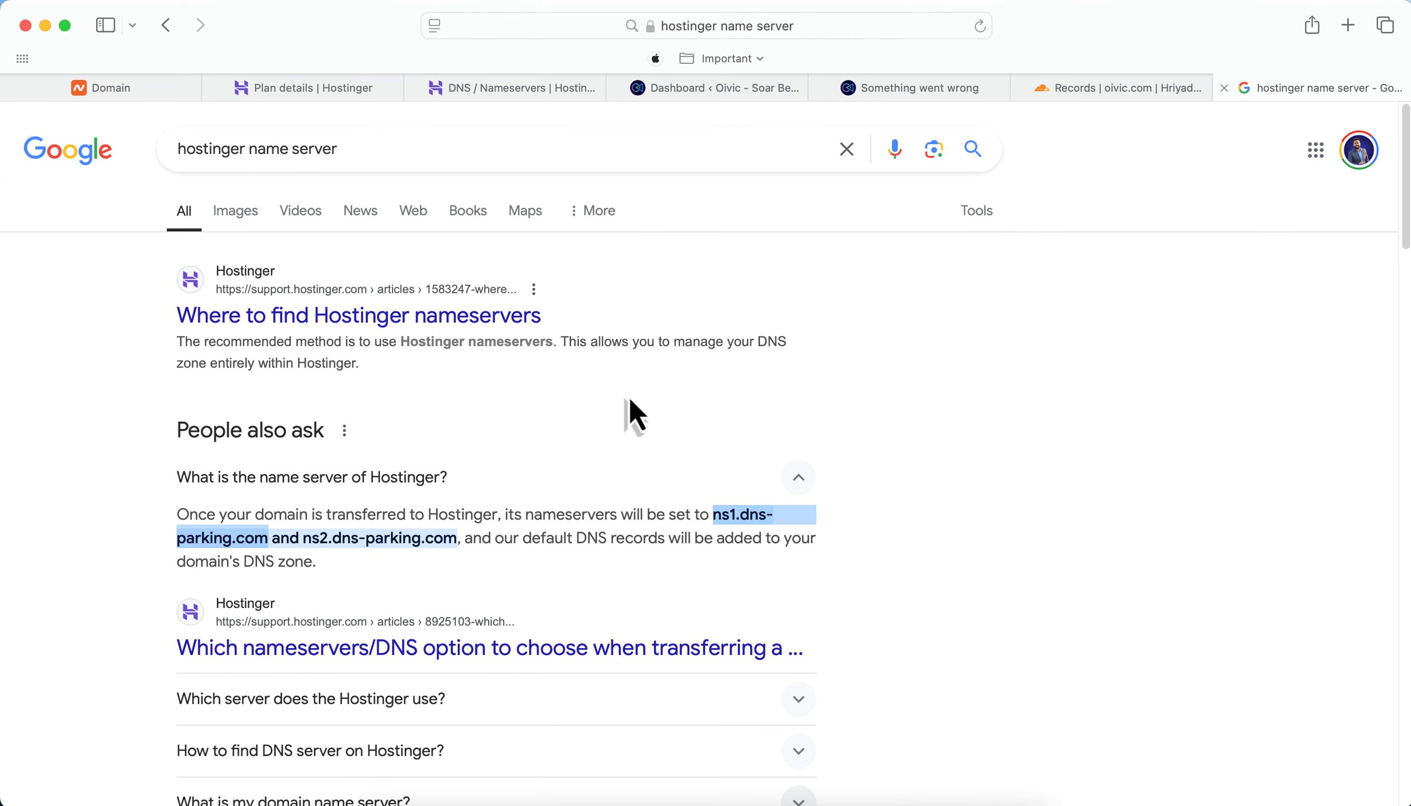
Return to Cloudflare, give the NS record the nameserver ns1.dns-parking.com and the name oivic.com, and save it
click(1075, 92)
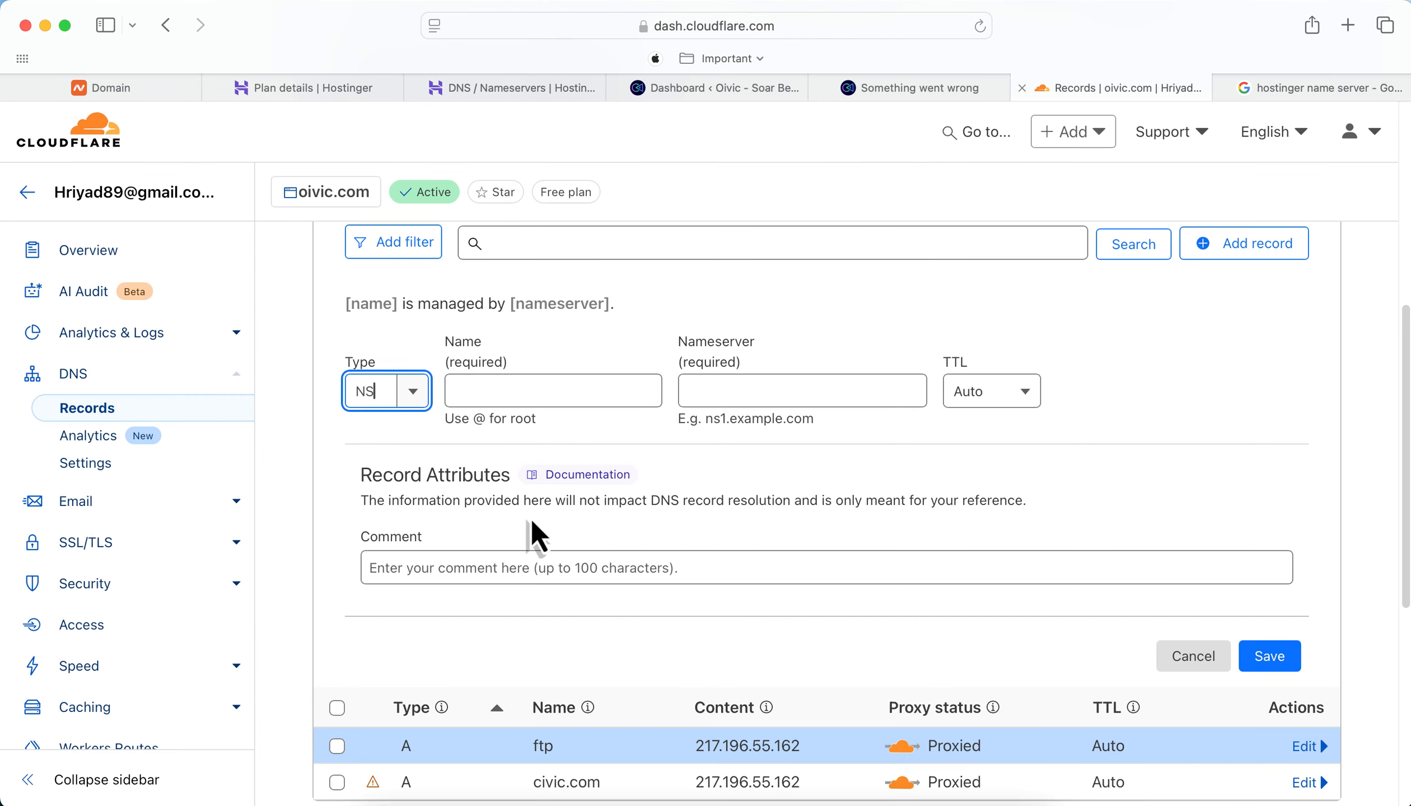
click(554, 386)
click(784, 391)
key(super+v)
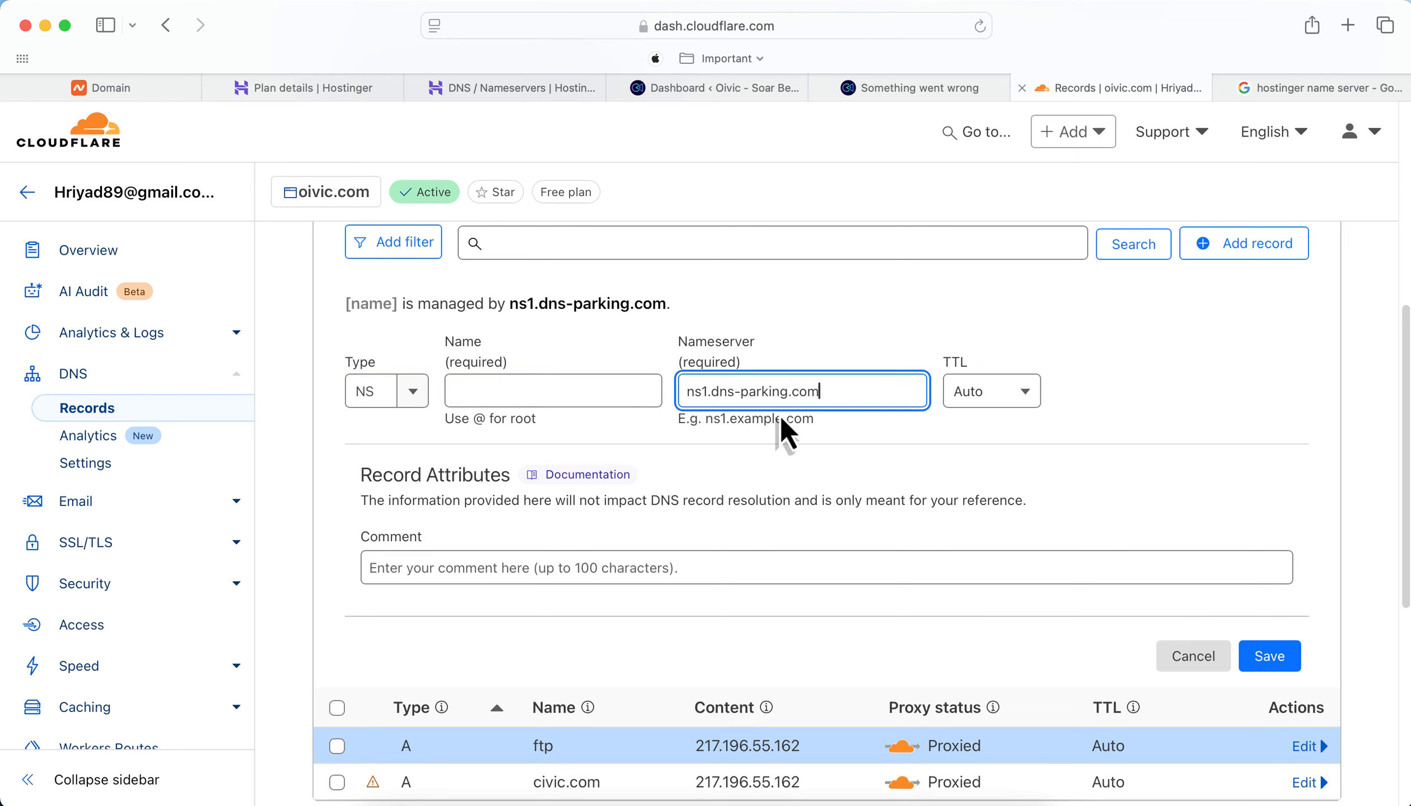
click(578, 386)
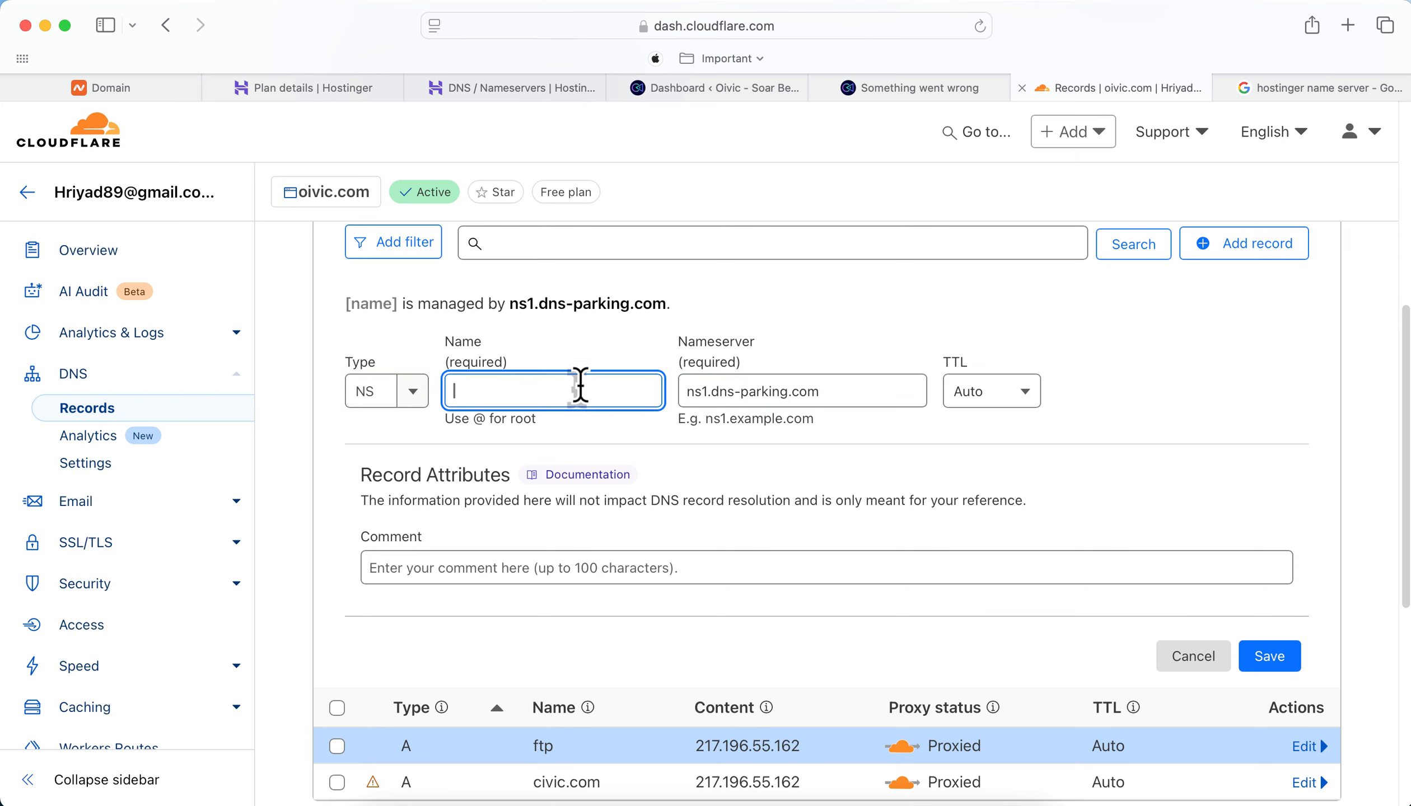
text(oivic)
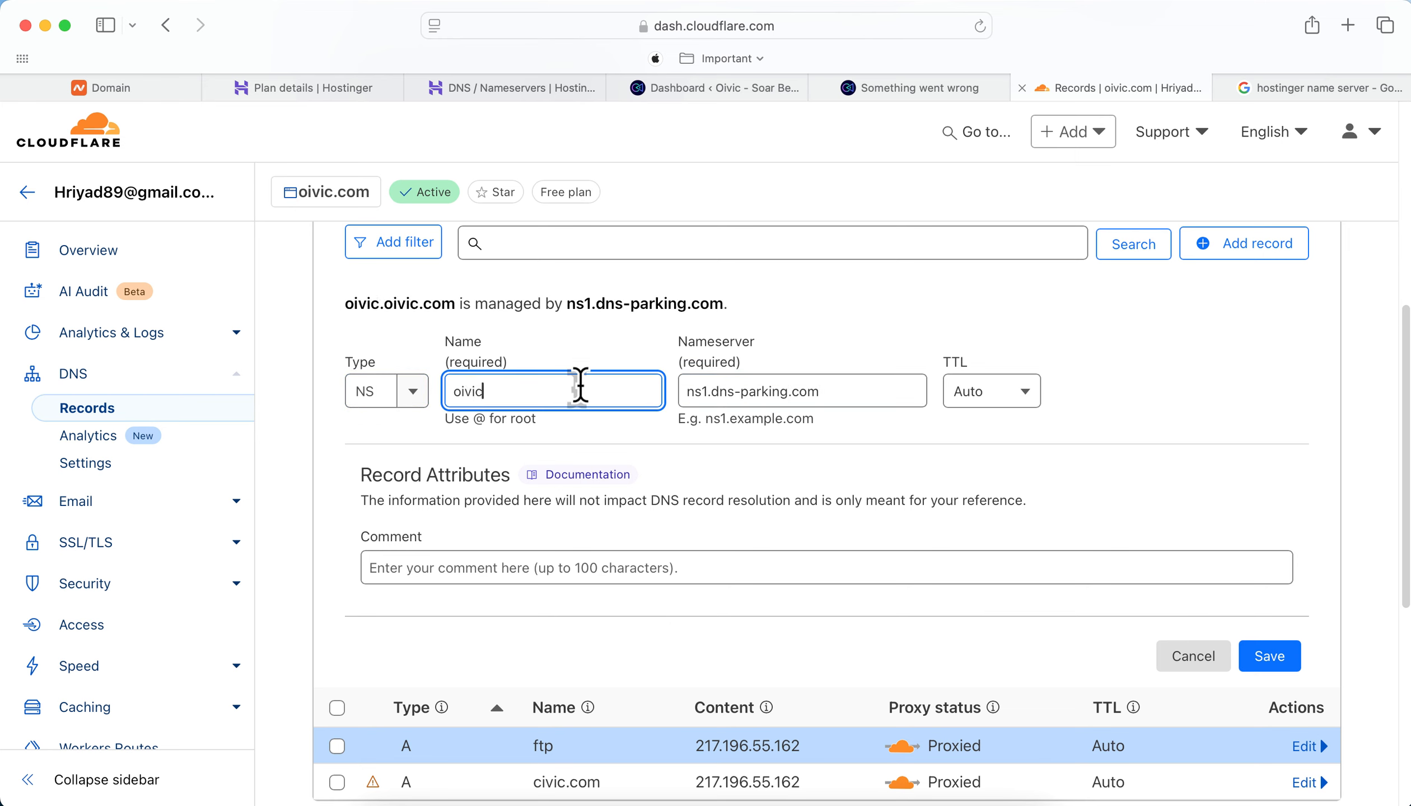
text(.com)
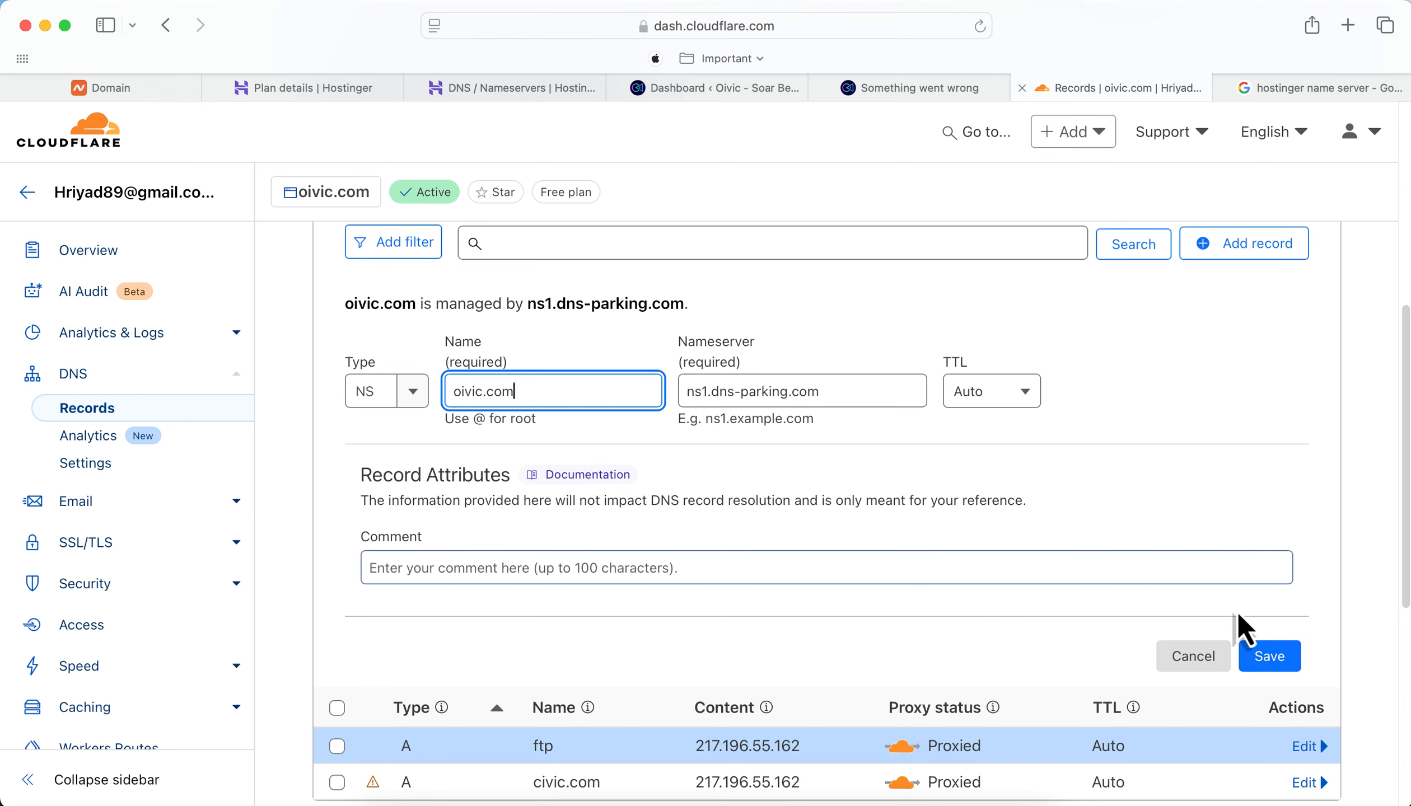
click(1264, 656)
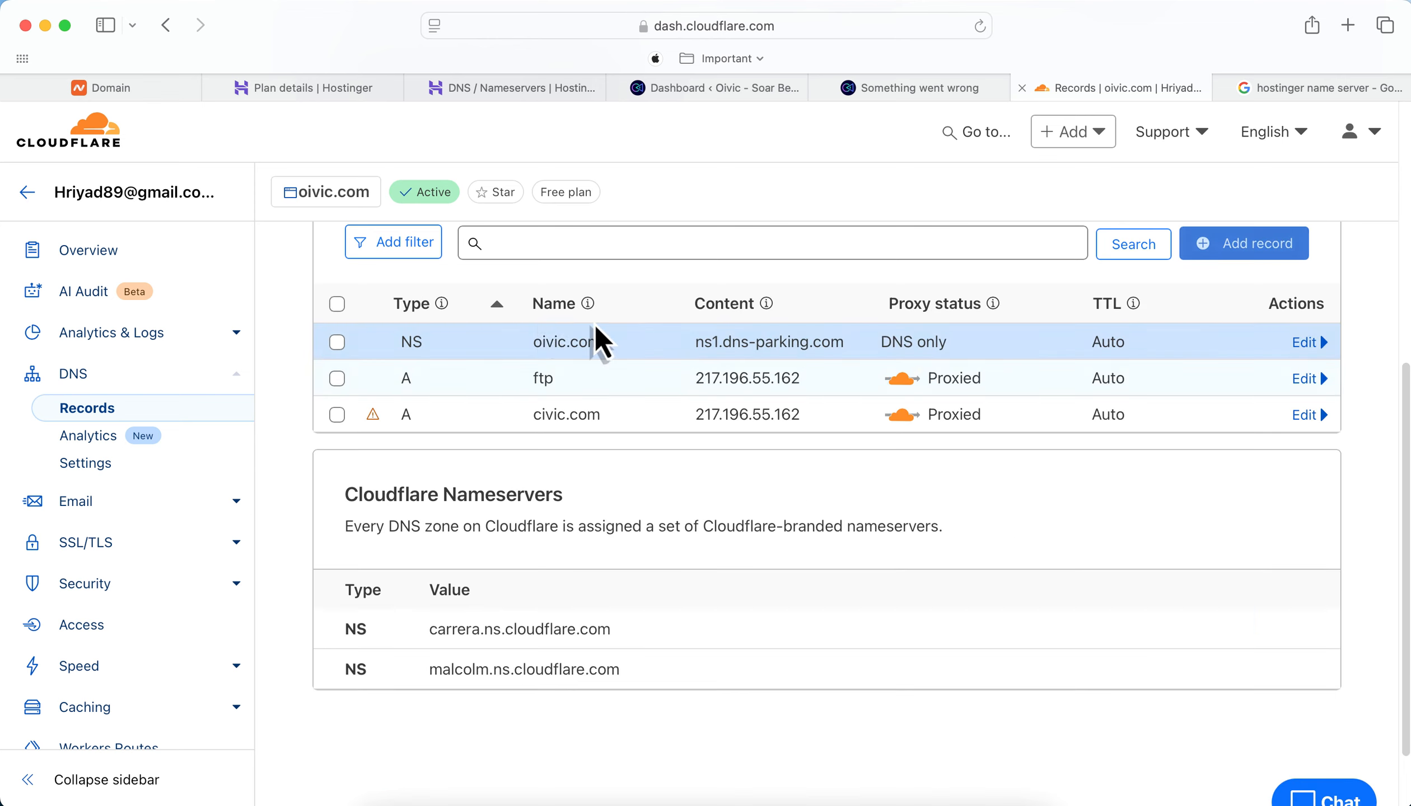
Start a second NS record and enter oivic.com as its name
scroll(1143, 375, up, 5)
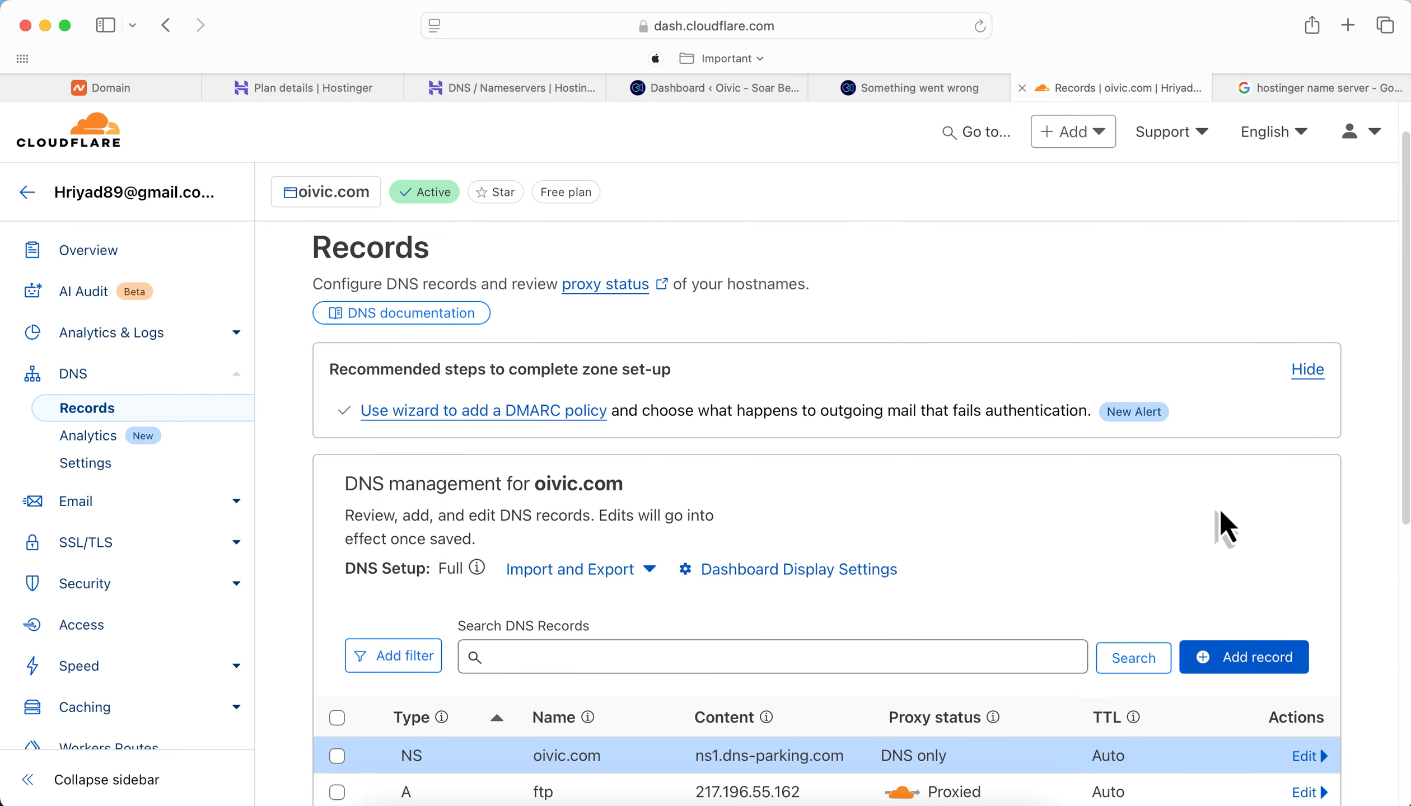
scroll(1219, 504, down, 5)
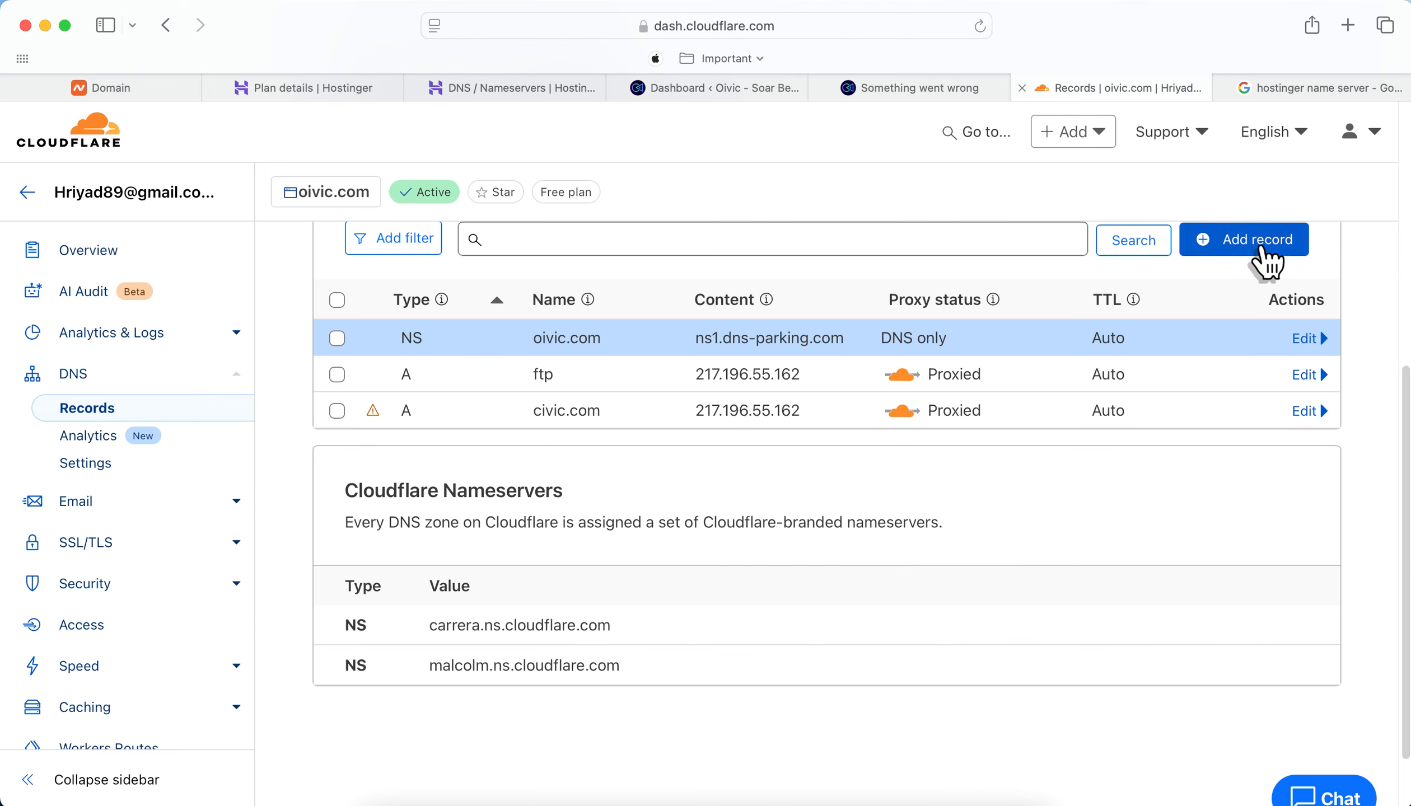
click(1264, 248)
click(369, 389)
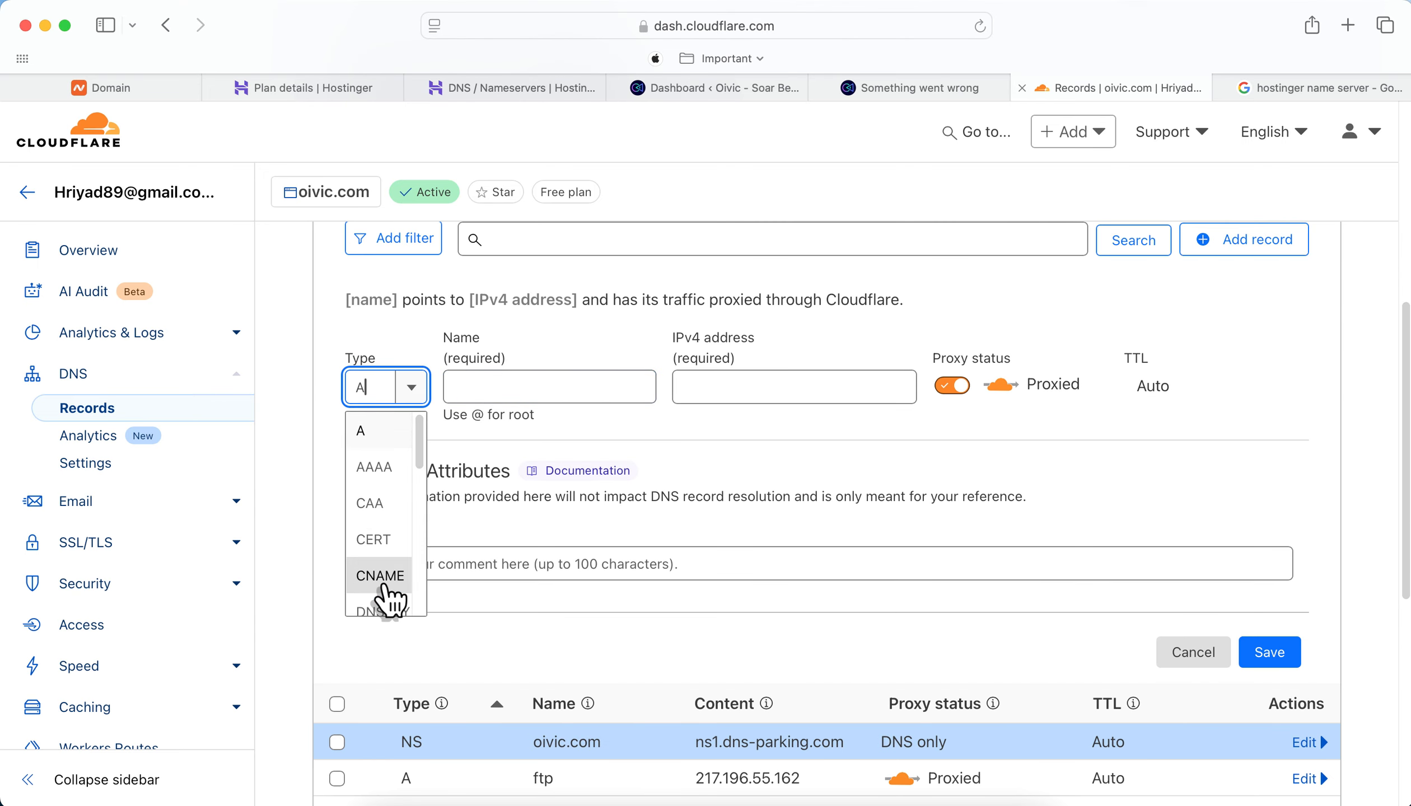
scroll(392, 598, down, 3)
click(390, 599)
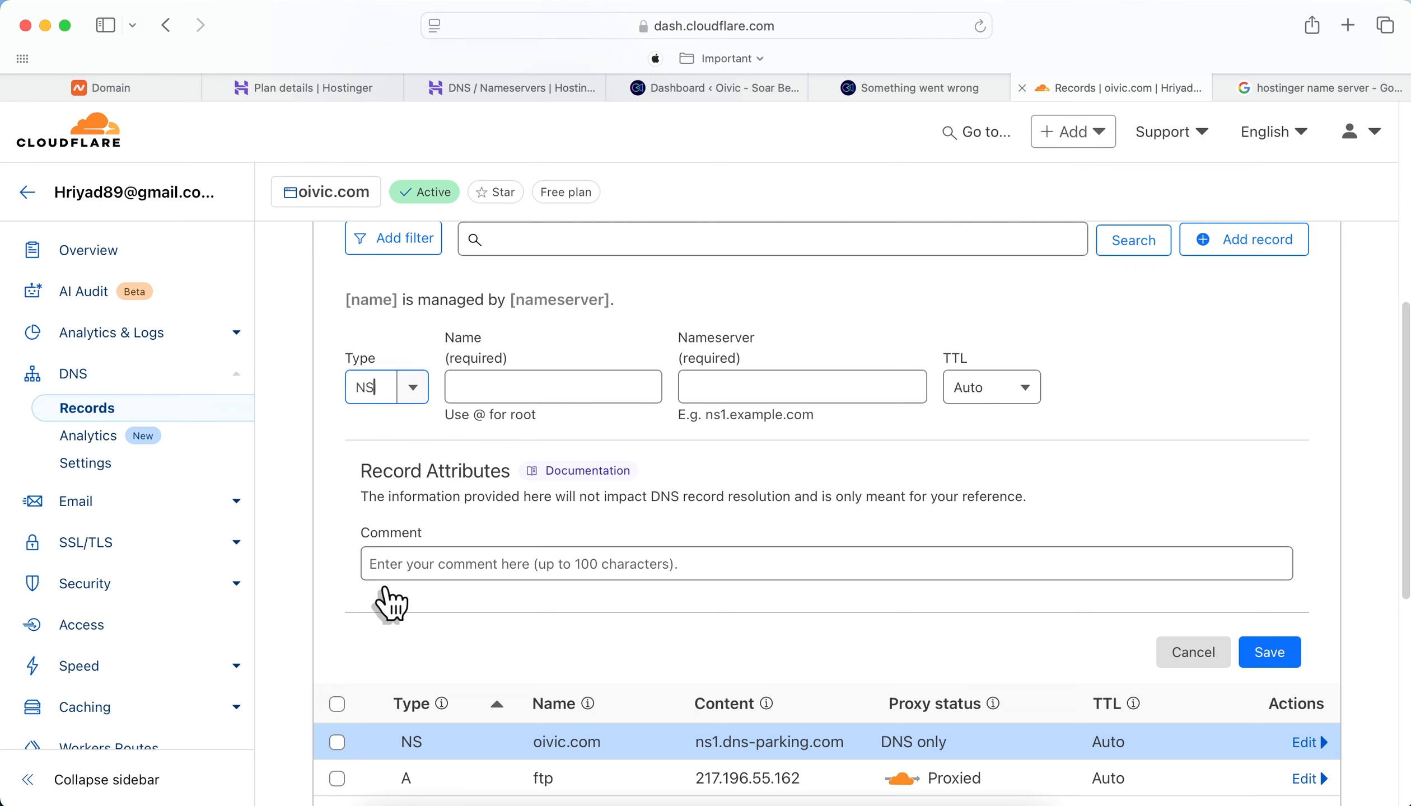
click(551, 385)
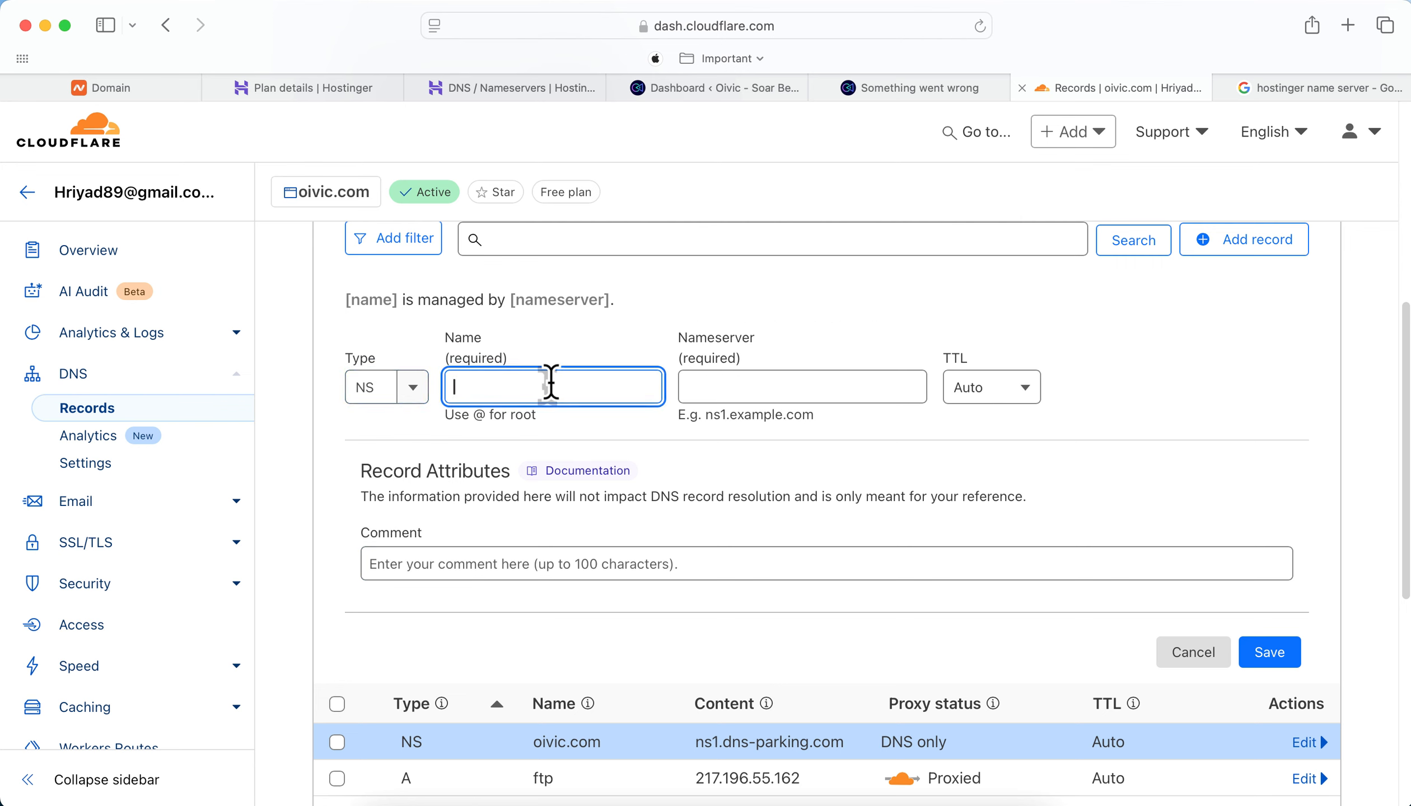
text(oioi)
key(BackSpace)
key(BackSpace)
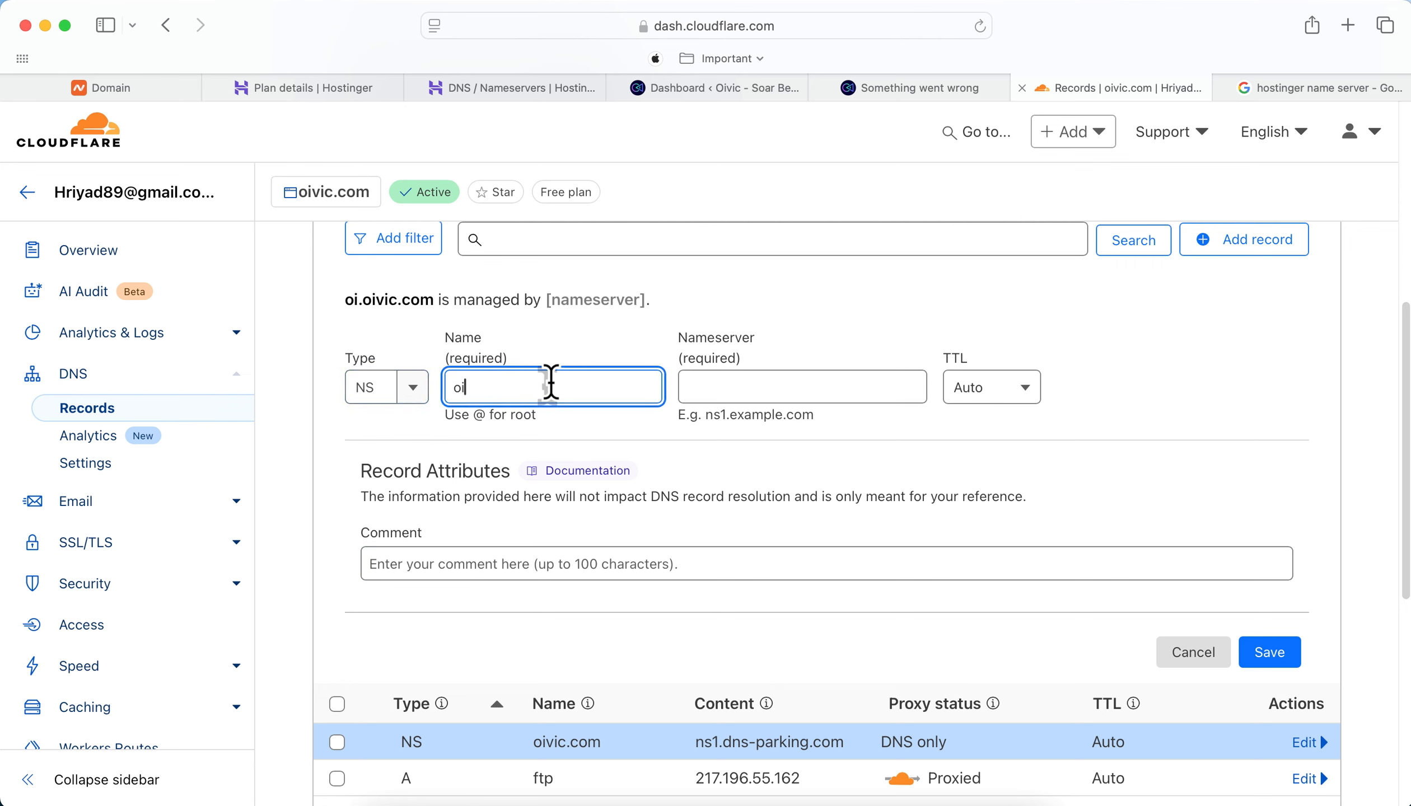
text(vic.com)
key(Tab)
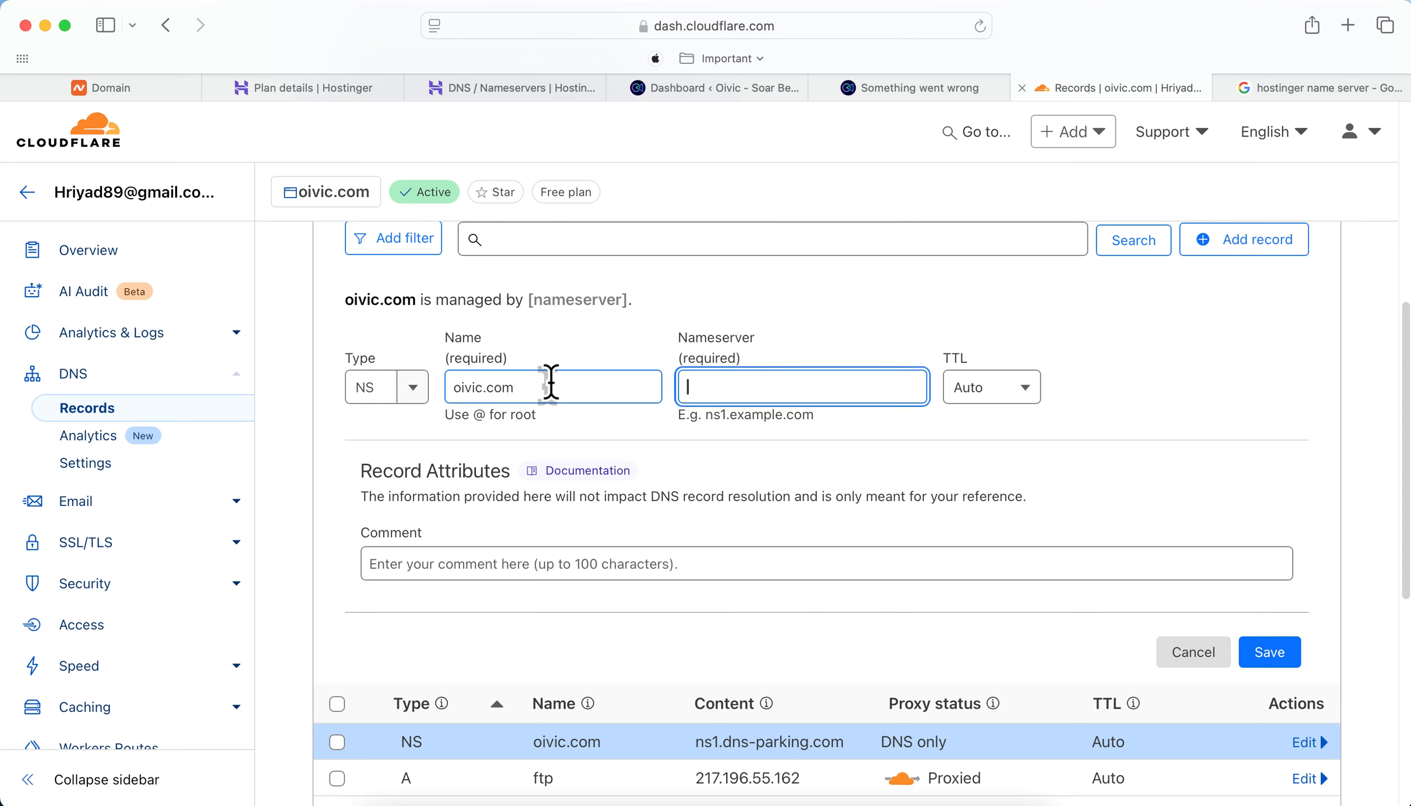
Set the second NS record's nameserver to ns2.dns-parking.com by adapting the copied ns1 address, and save the record
key(super+v)
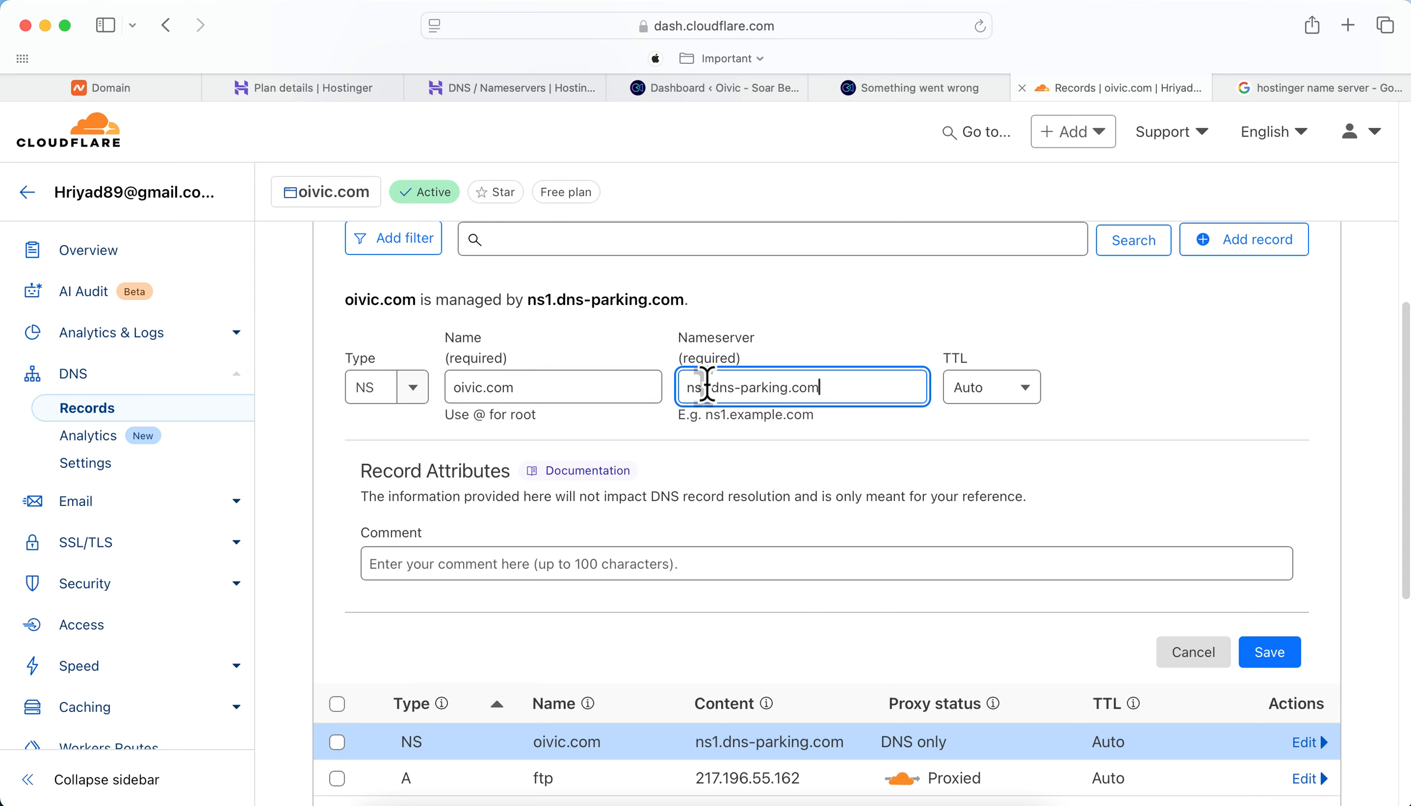
drag(701, 387, 707, 388)
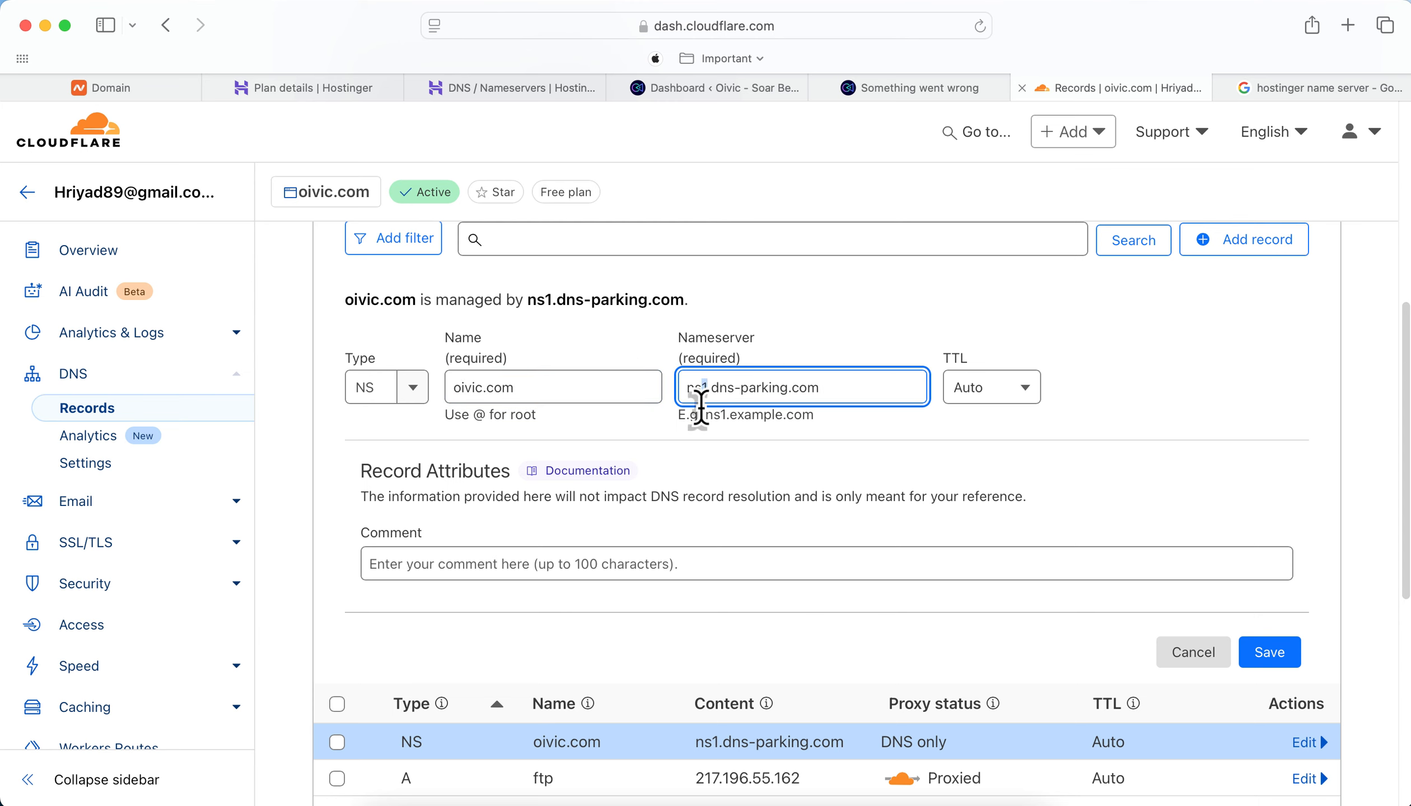
text(2)
click(1270, 651)
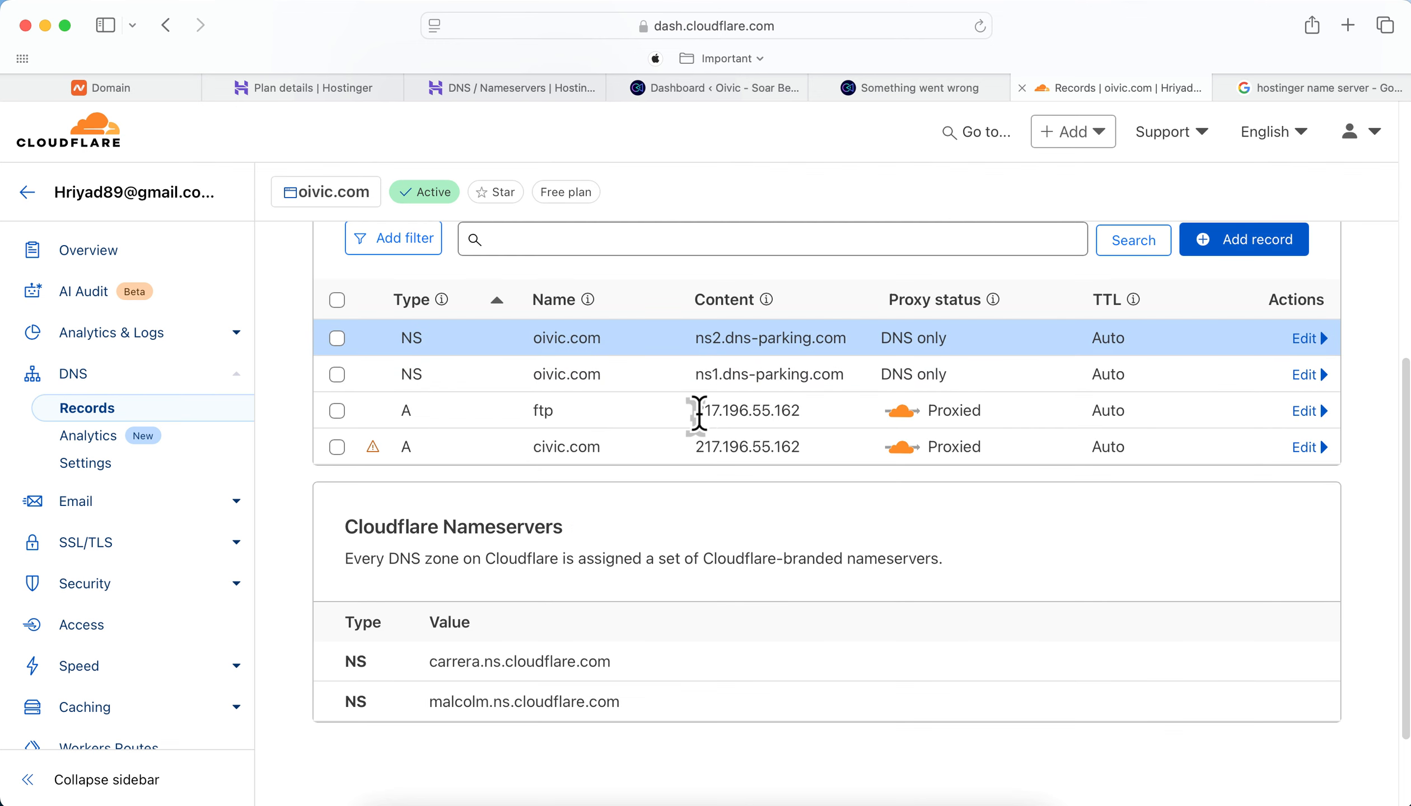
scroll(559, 406, up, 5)
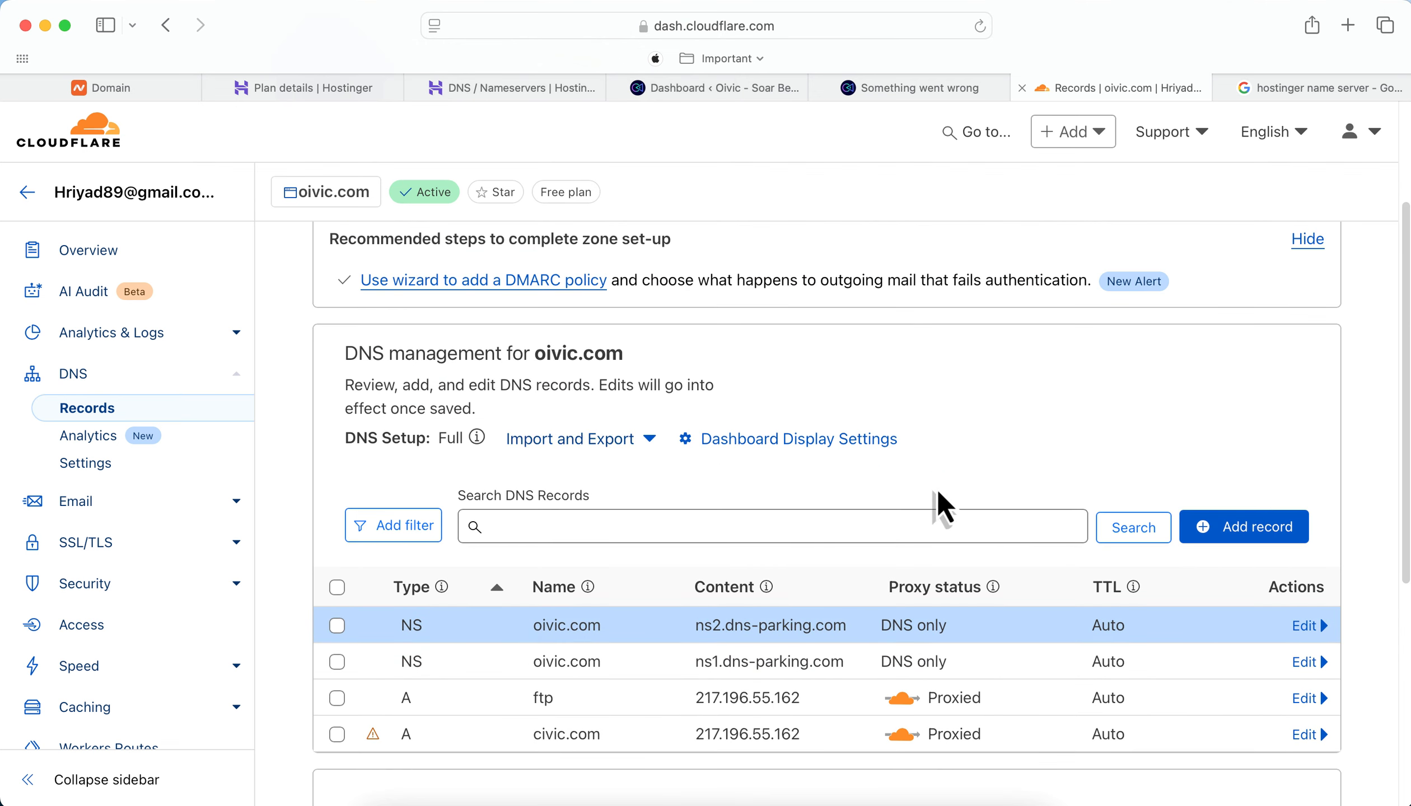
scroll(938, 494, down, 3)
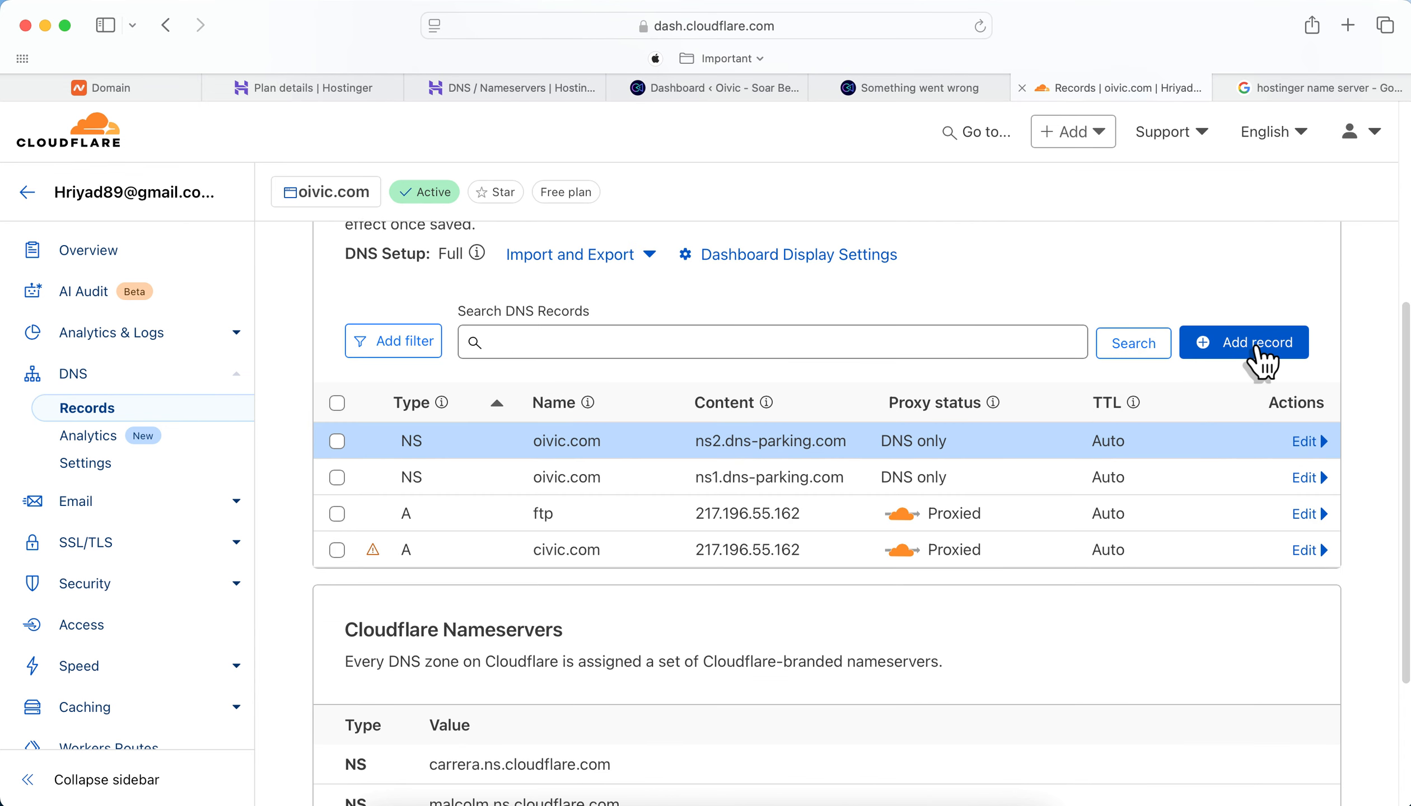
Start a new CNAME record for oivic.com and enter www as its name
click(1257, 350)
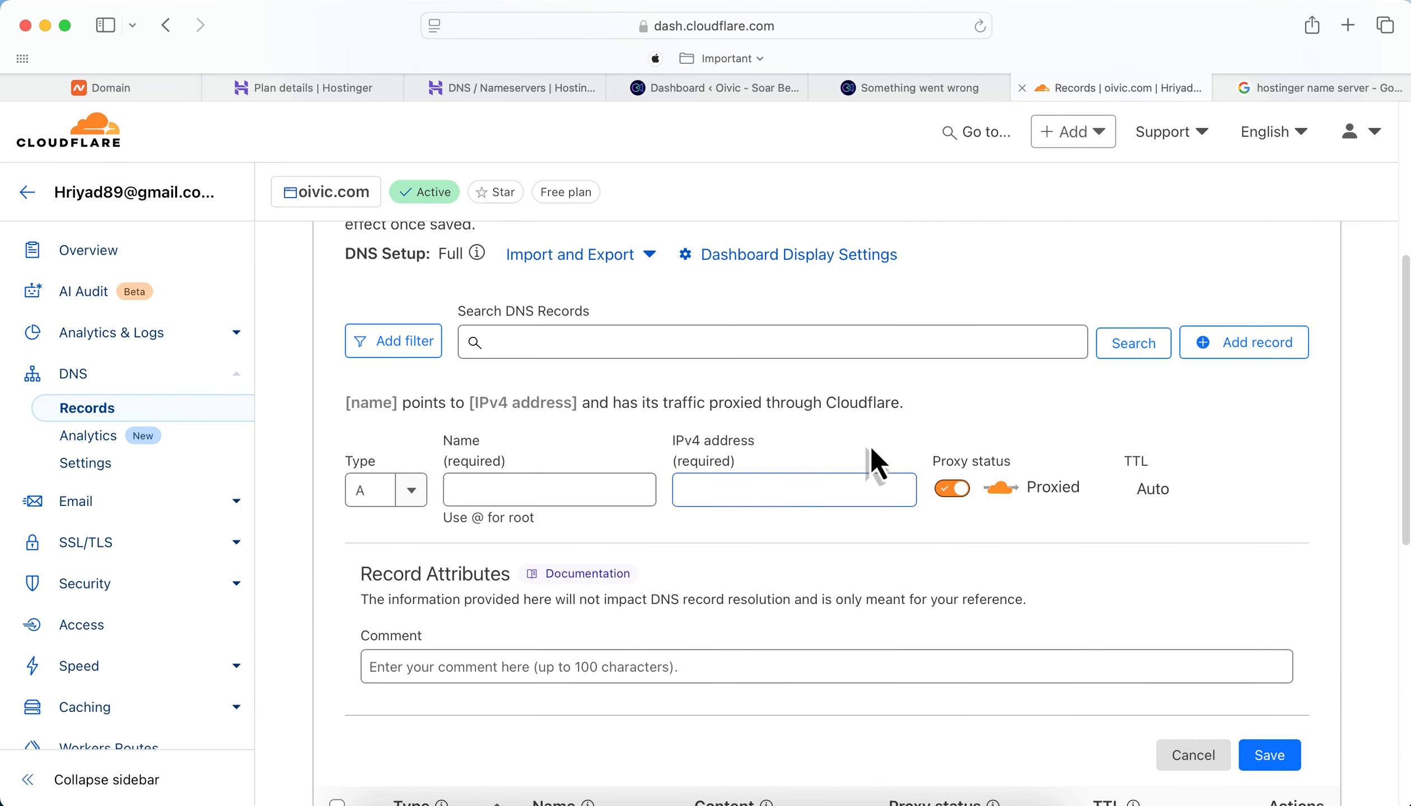
click(410, 493)
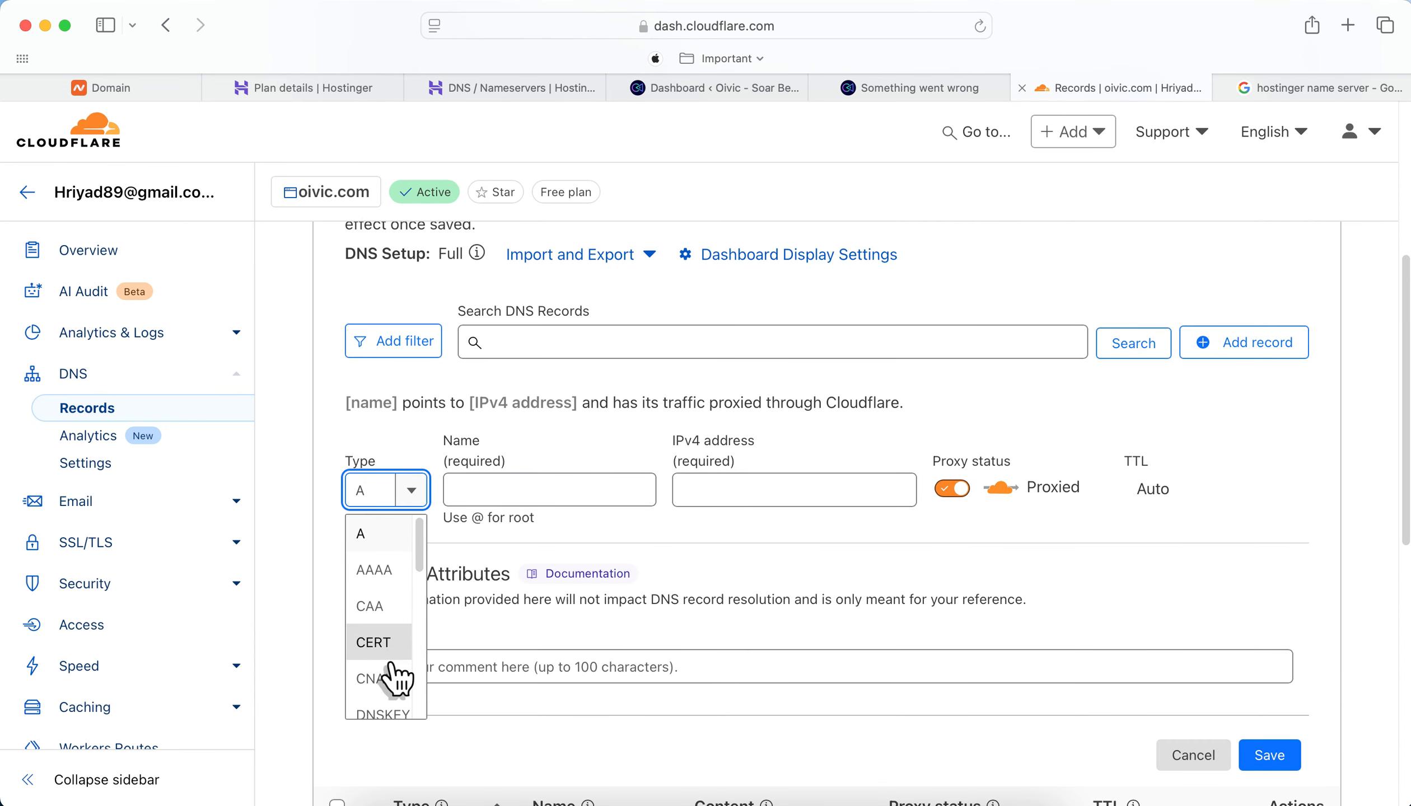
click(386, 679)
click(718, 493)
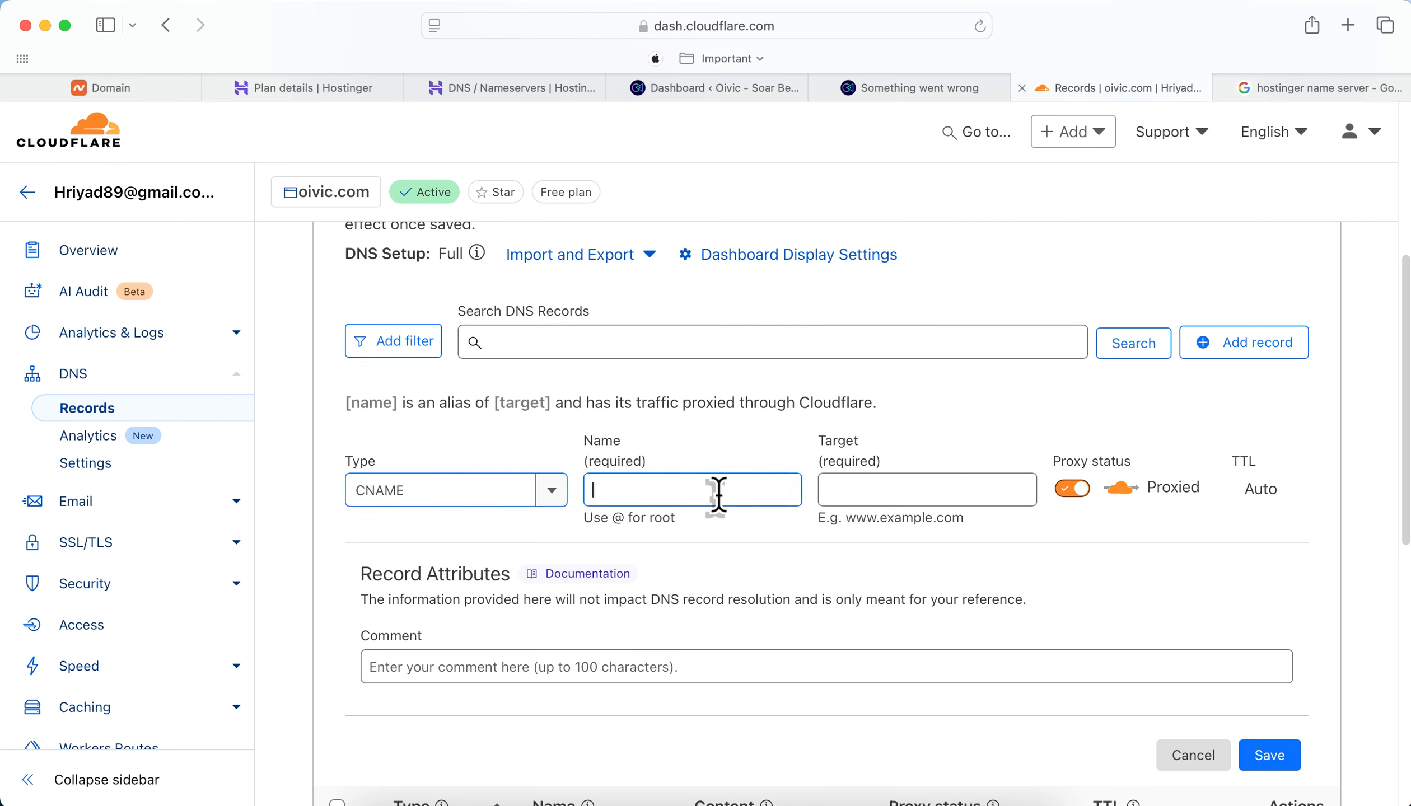
text(www)
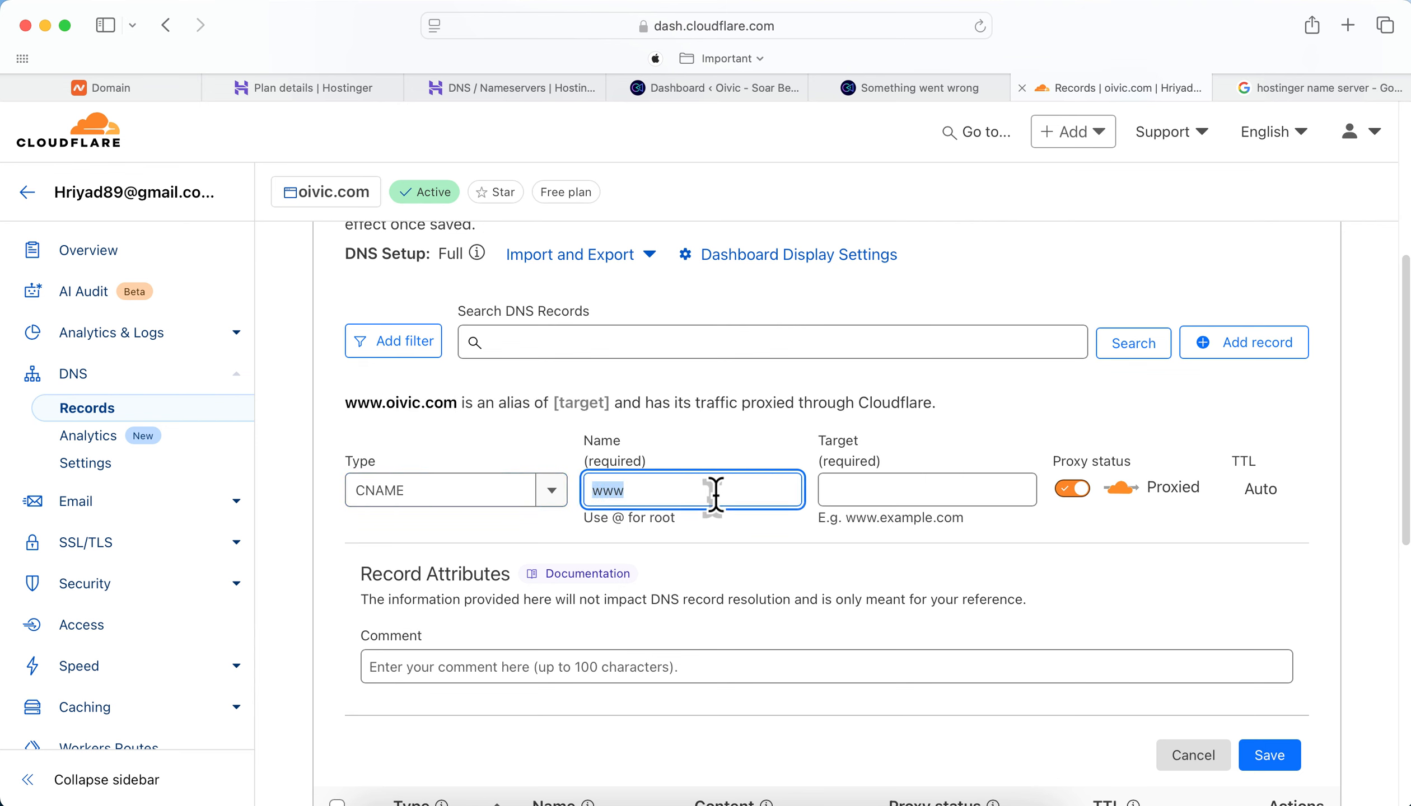
text(@)
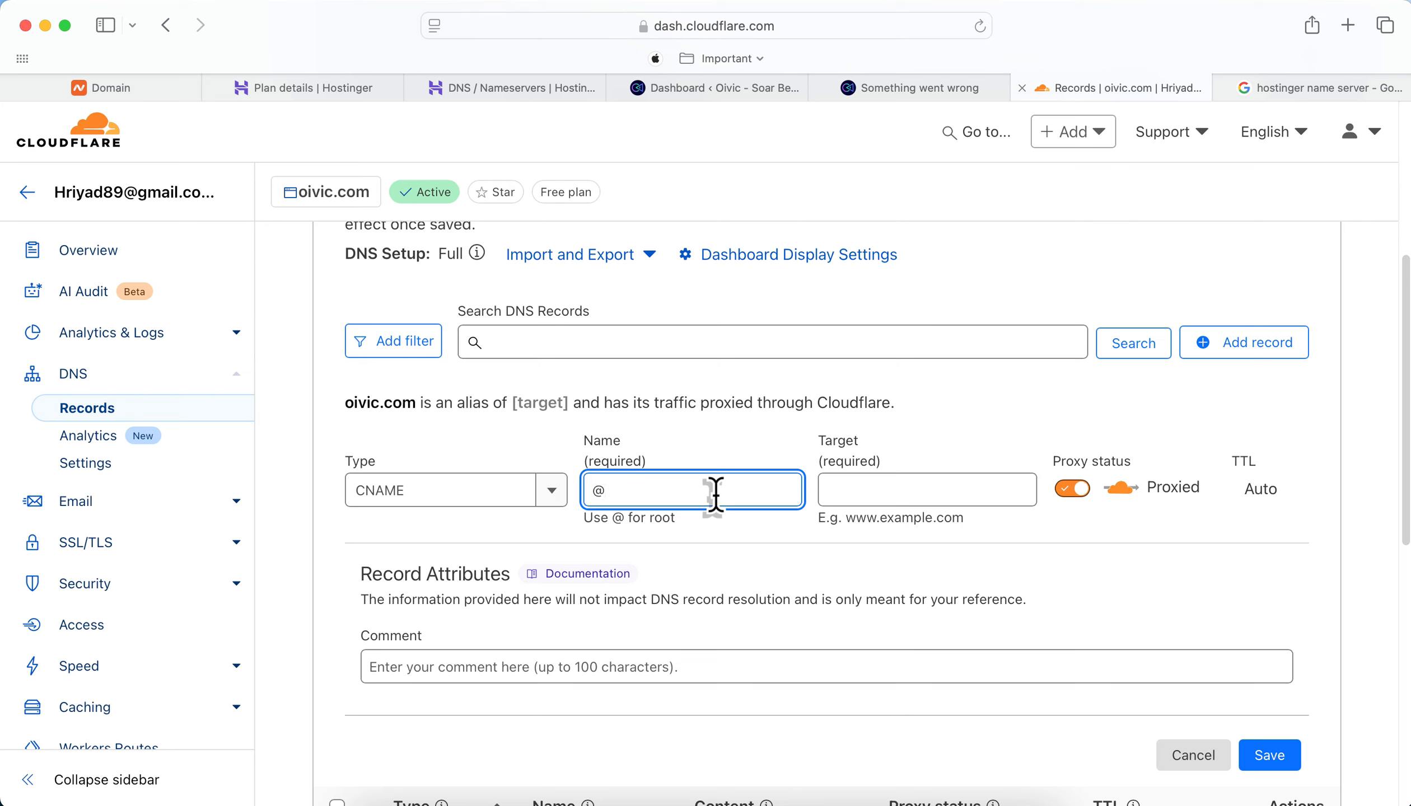
text(www)
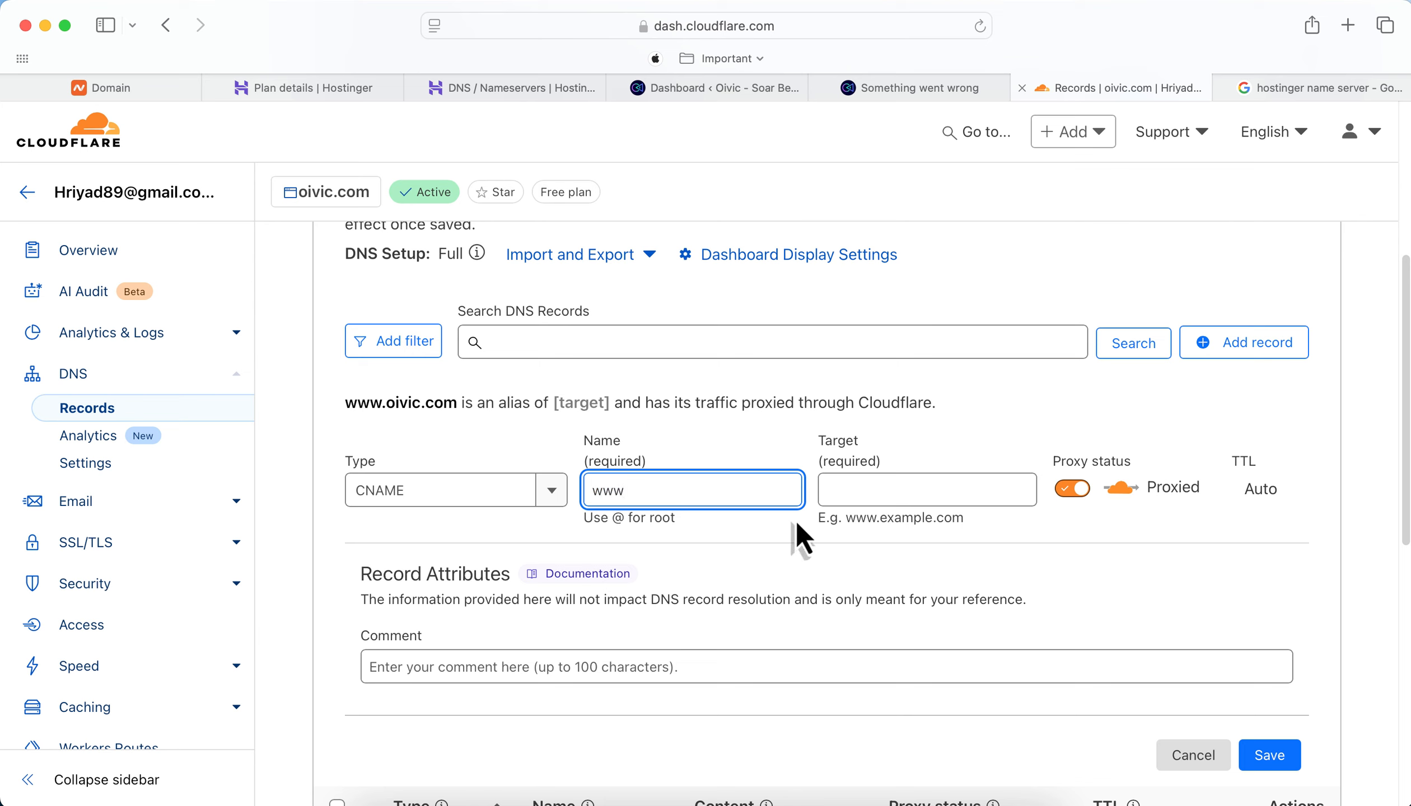
Set the CNAME record's target to oivic.com and save the record
click(877, 488)
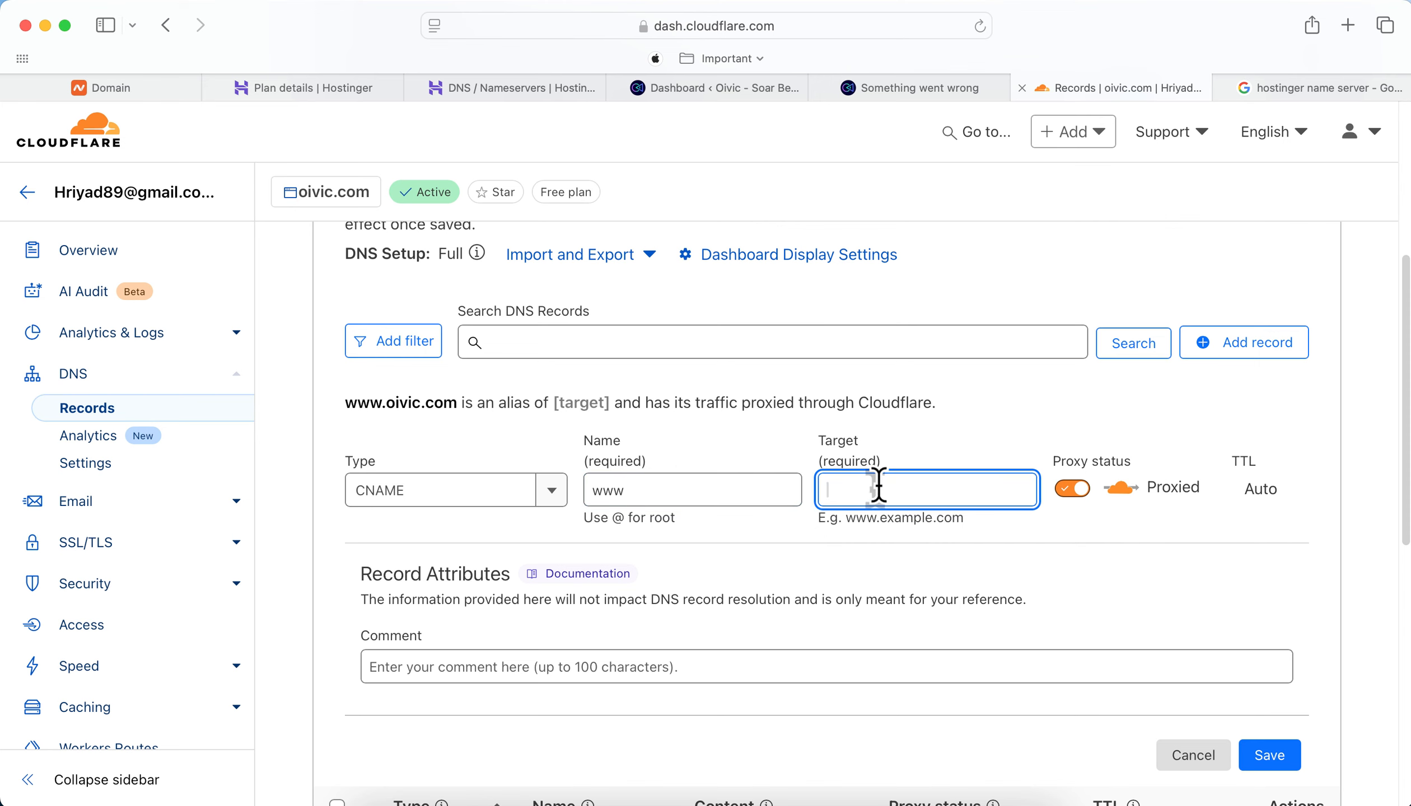
text(oivic)
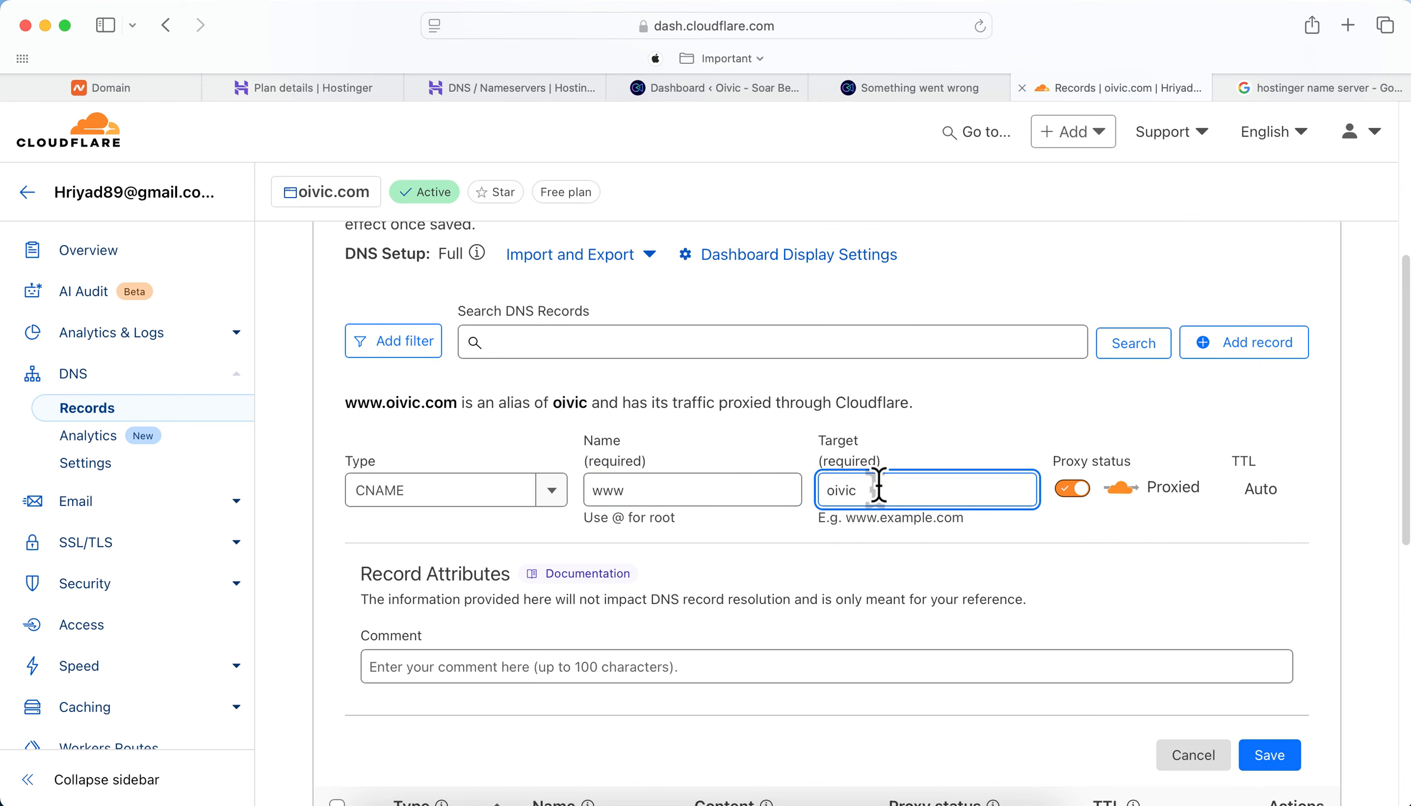
text(.com)
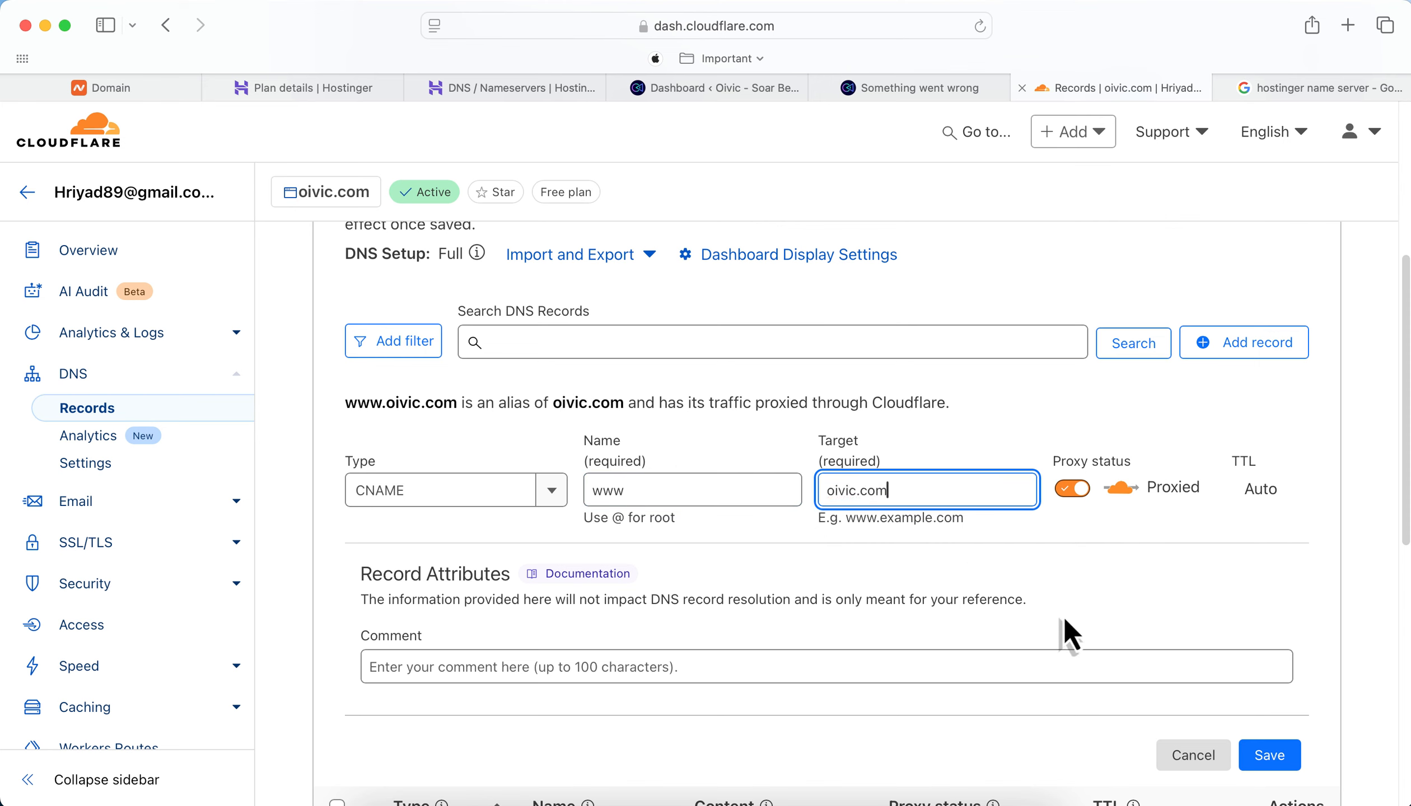
click(1285, 743)
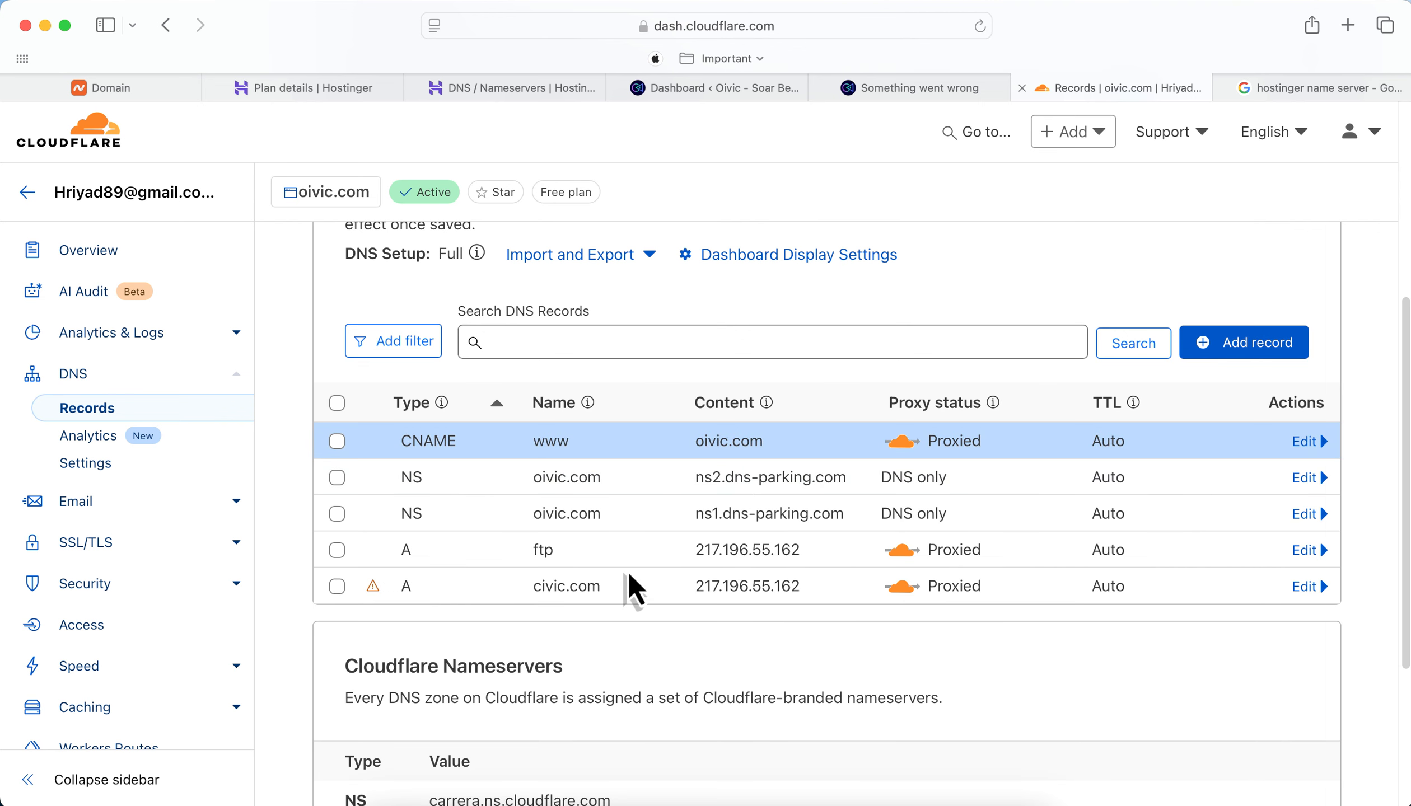
Switch to Hostinger's DNS records for oivic.com and copy the mail server mx1.titan.email from the first MX entry
scroll(628, 576, down, 3)
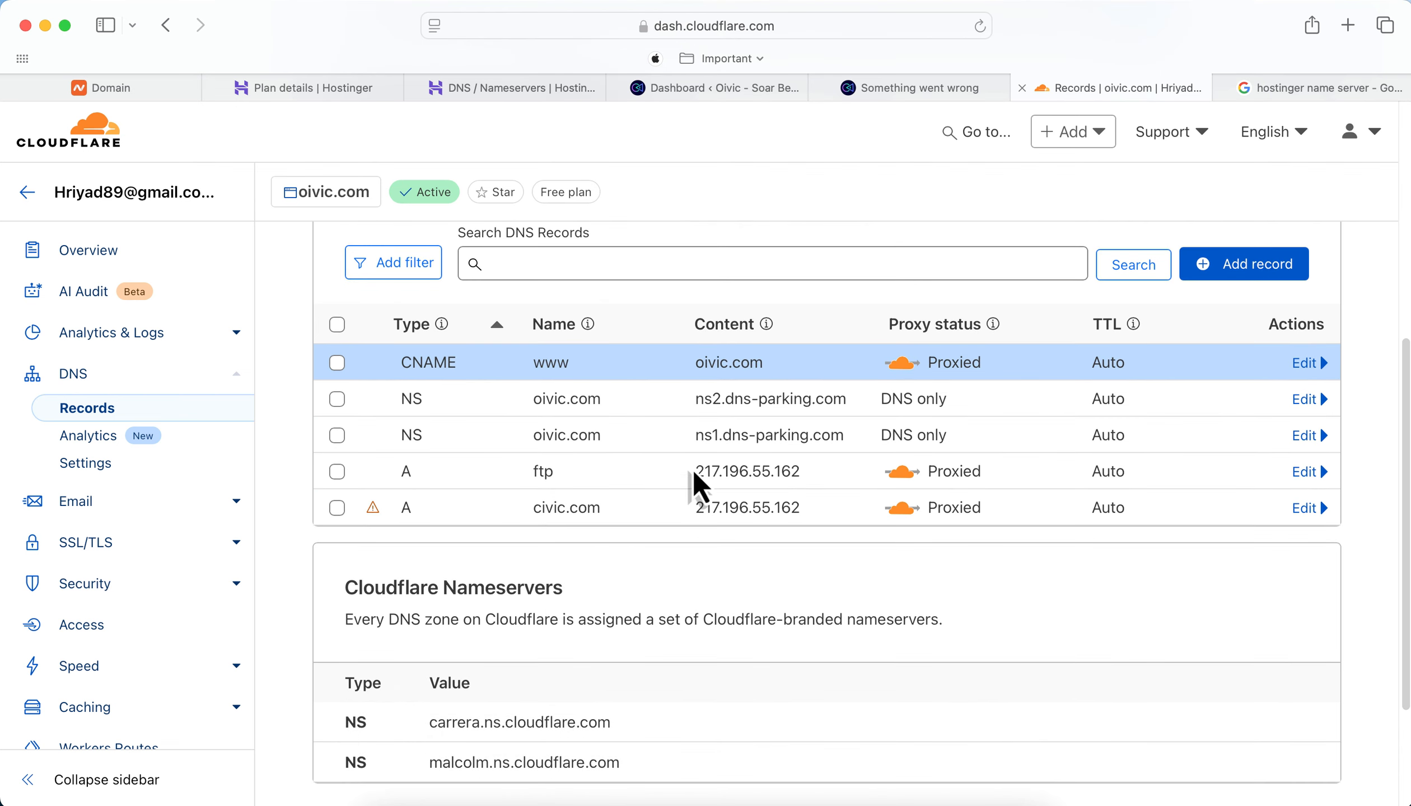
click(594, 98)
scroll(455, 546, down, 15)
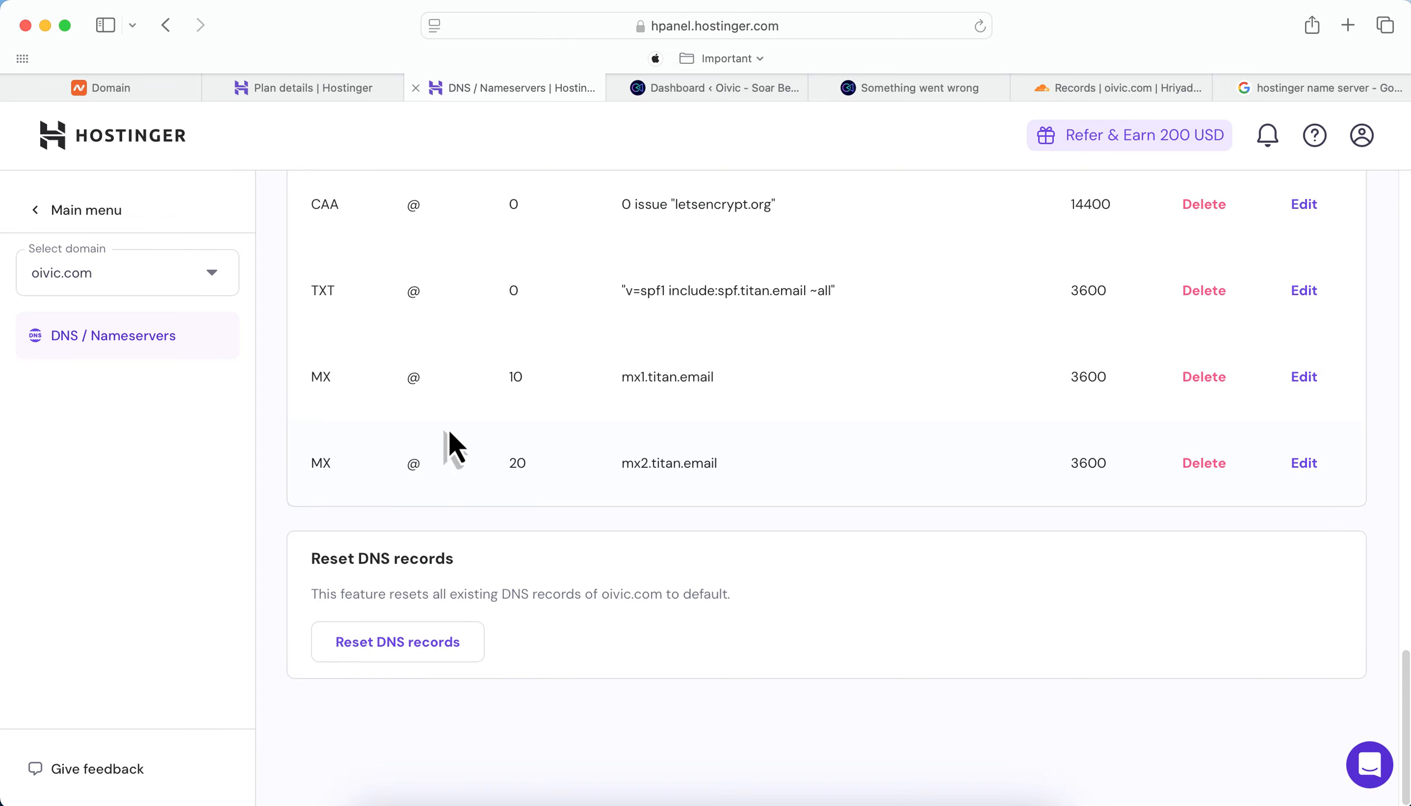
drag(312, 377, 743, 400)
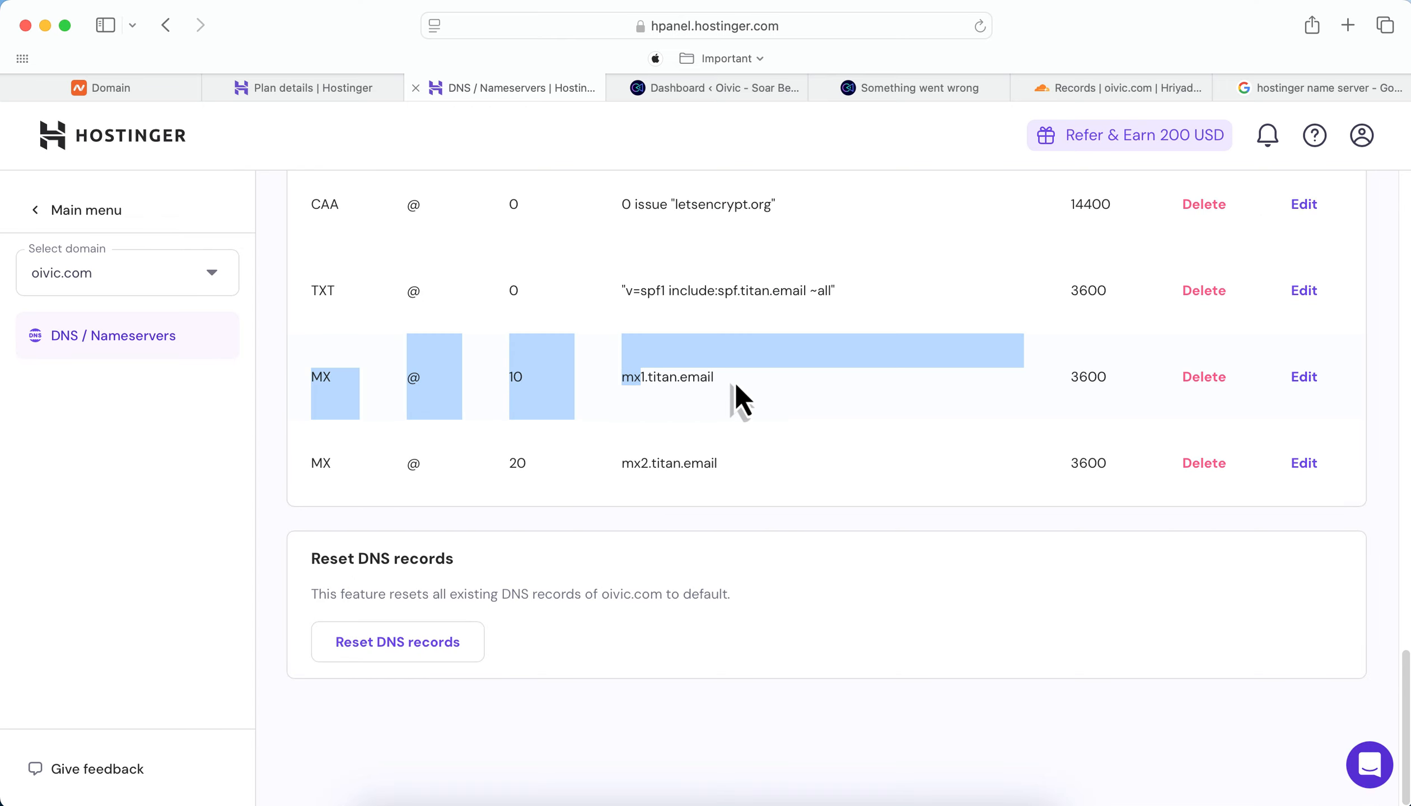
click(591, 389)
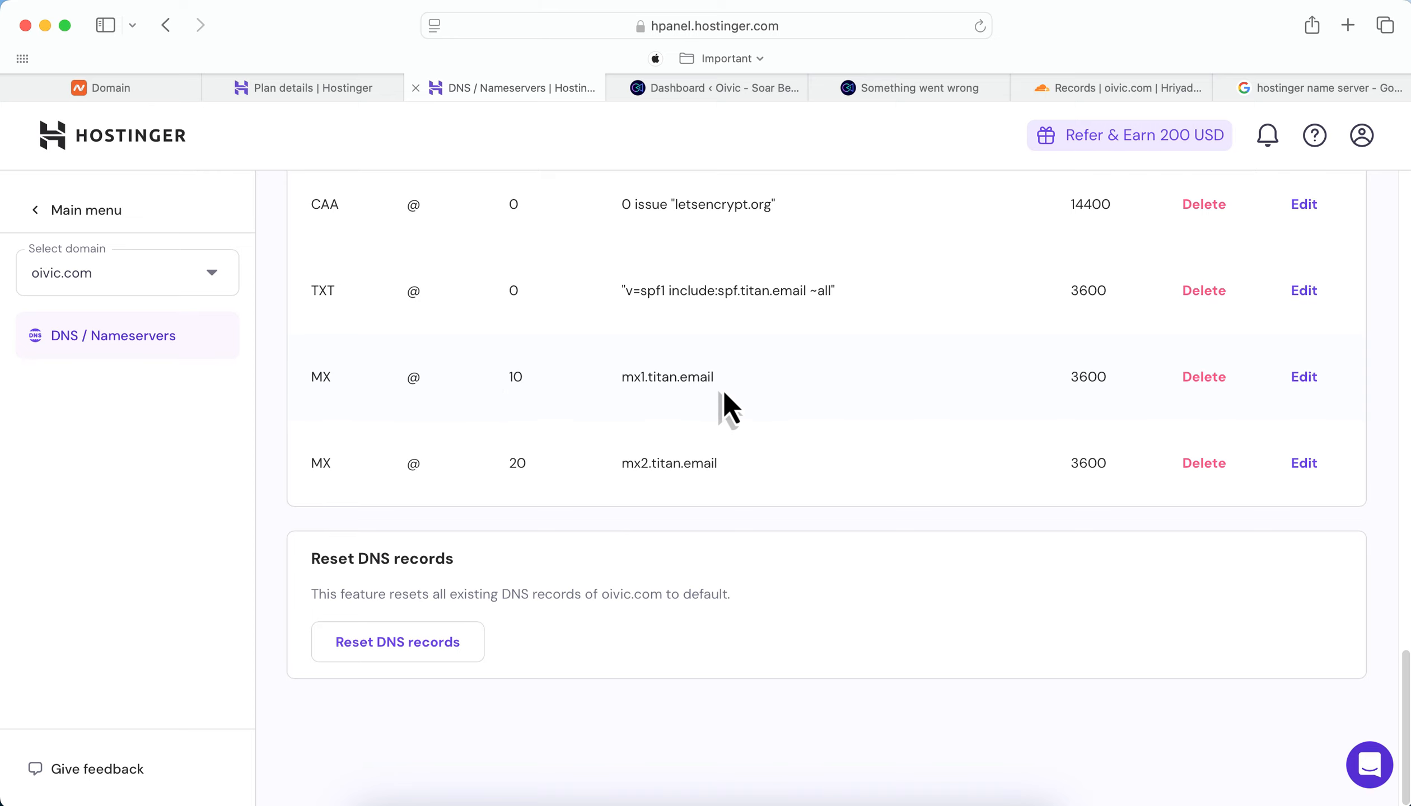
double_click(627, 378)
key(super+c)
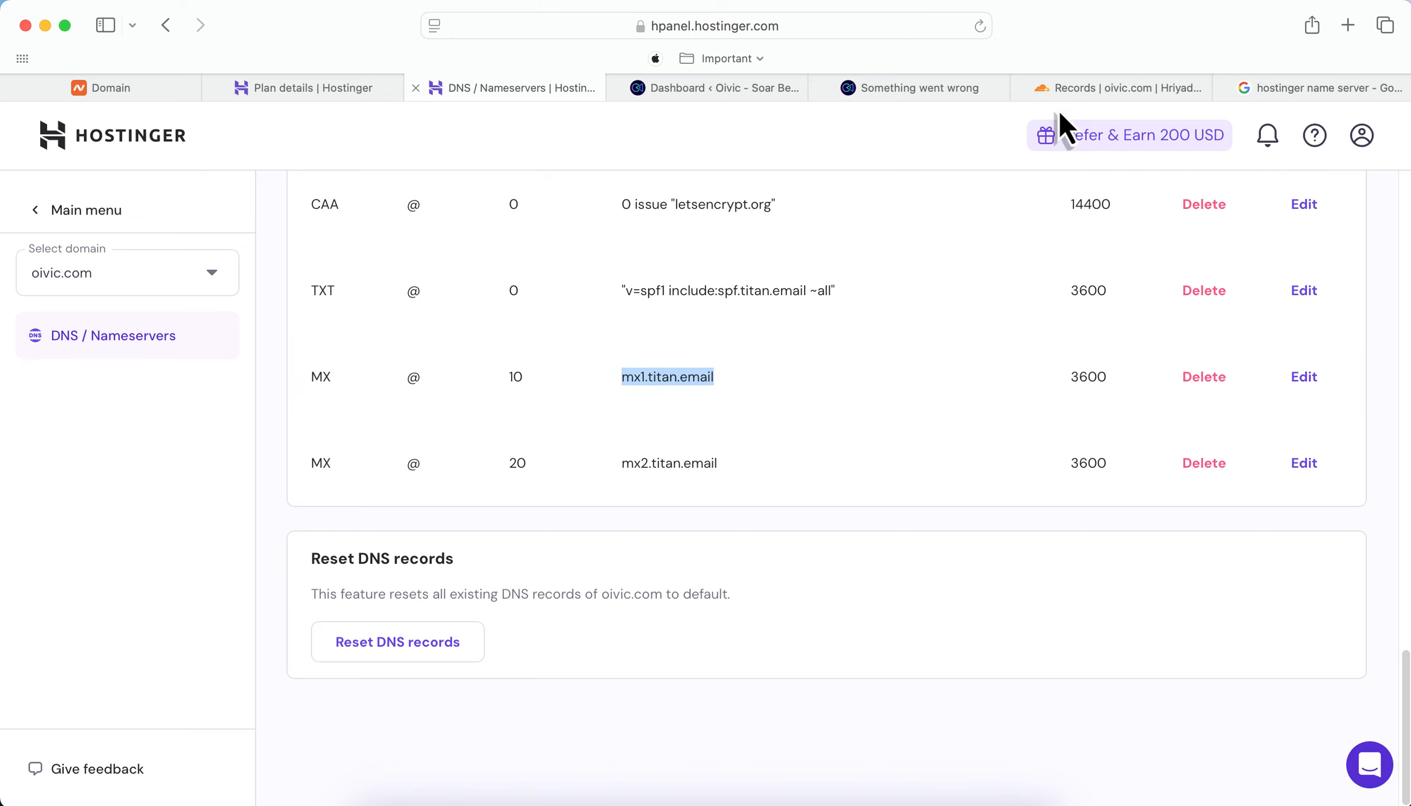
Return to the Cloudflare DNS records and start a new record of type MX
click(1136, 92)
scroll(423, 344, up, 2)
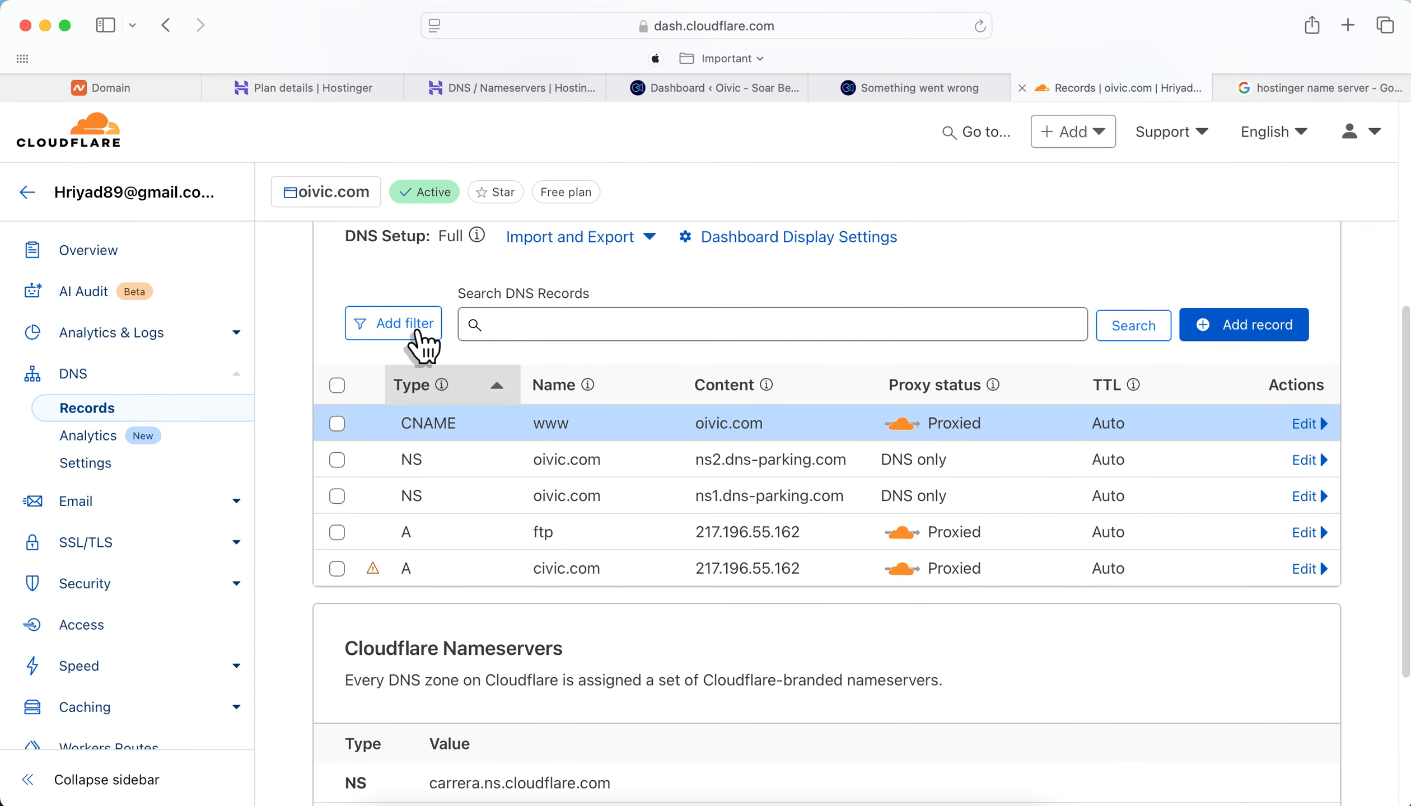
click(1245, 327)
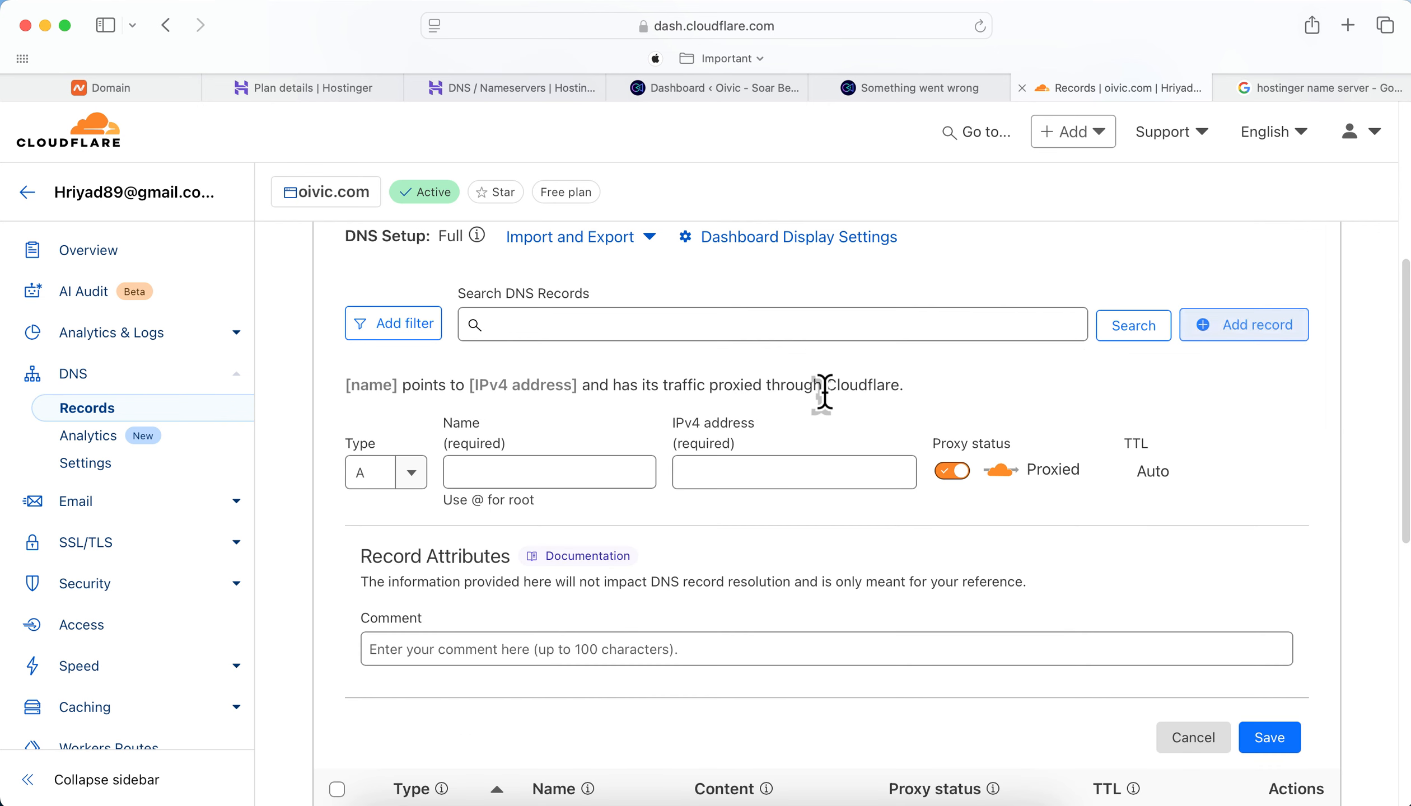
click(395, 480)
scroll(398, 571, down, 3)
scroll(397, 614, down, 2)
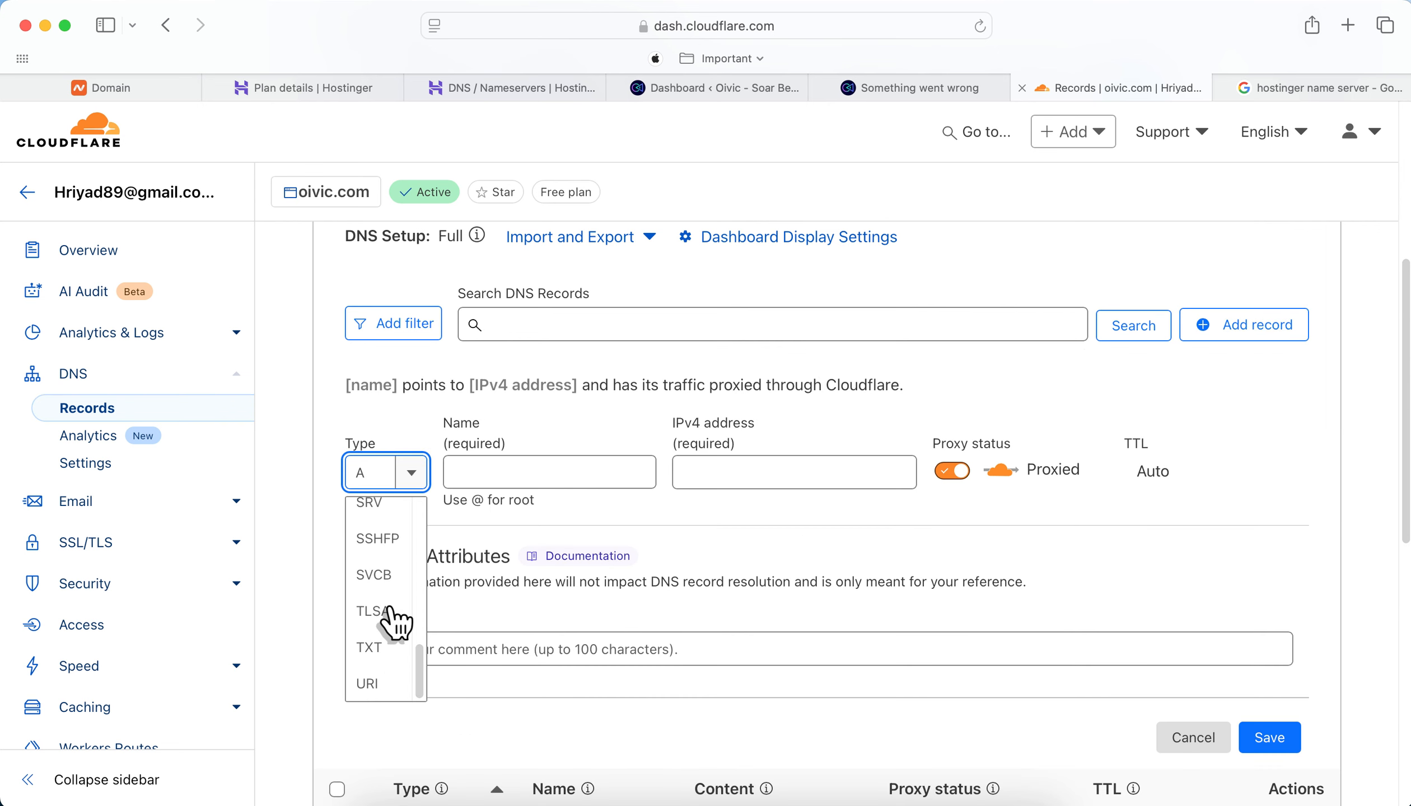
scroll(380, 560, up, 5)
scroll(411, 610, down, 1)
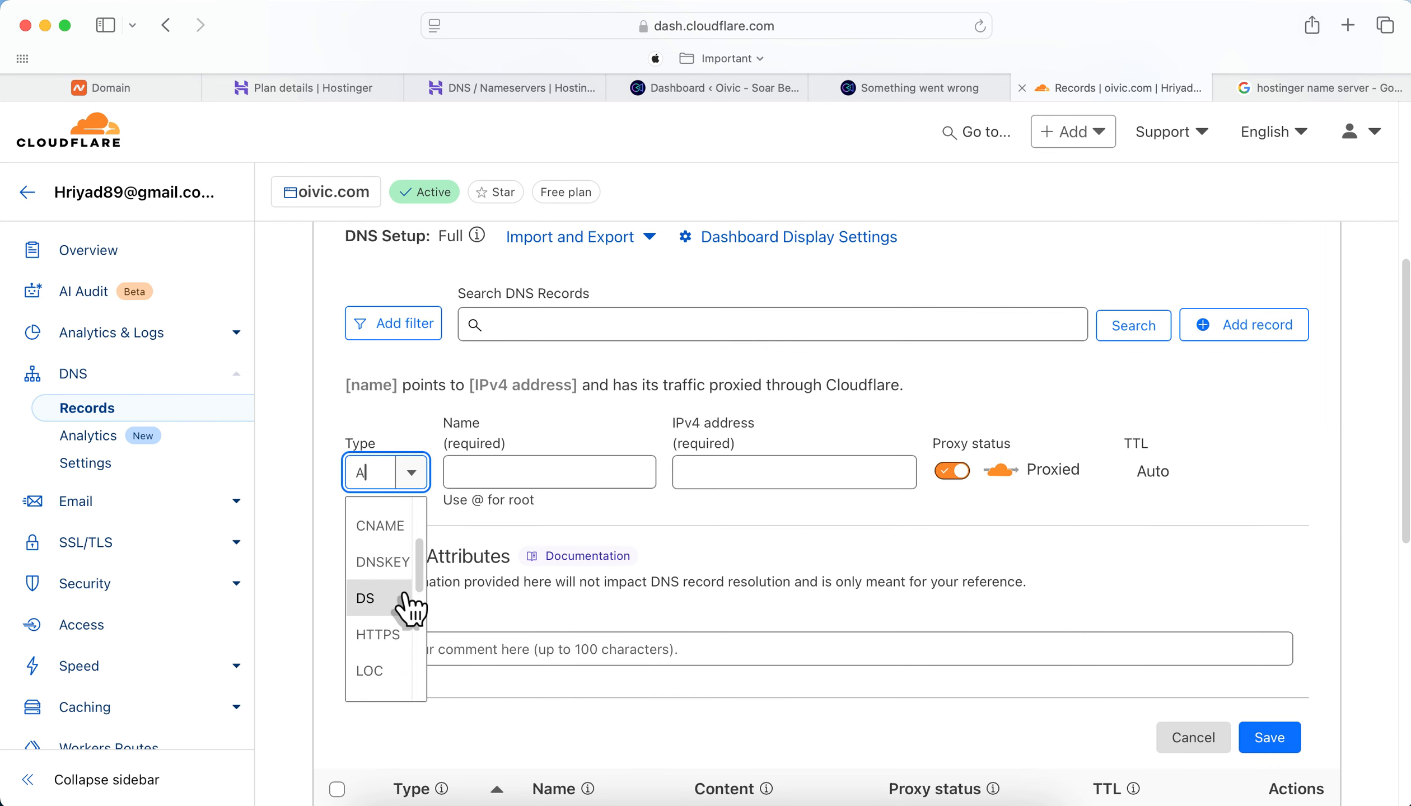
scroll(410, 607, up, 5)
scroll(403, 589, down, 10)
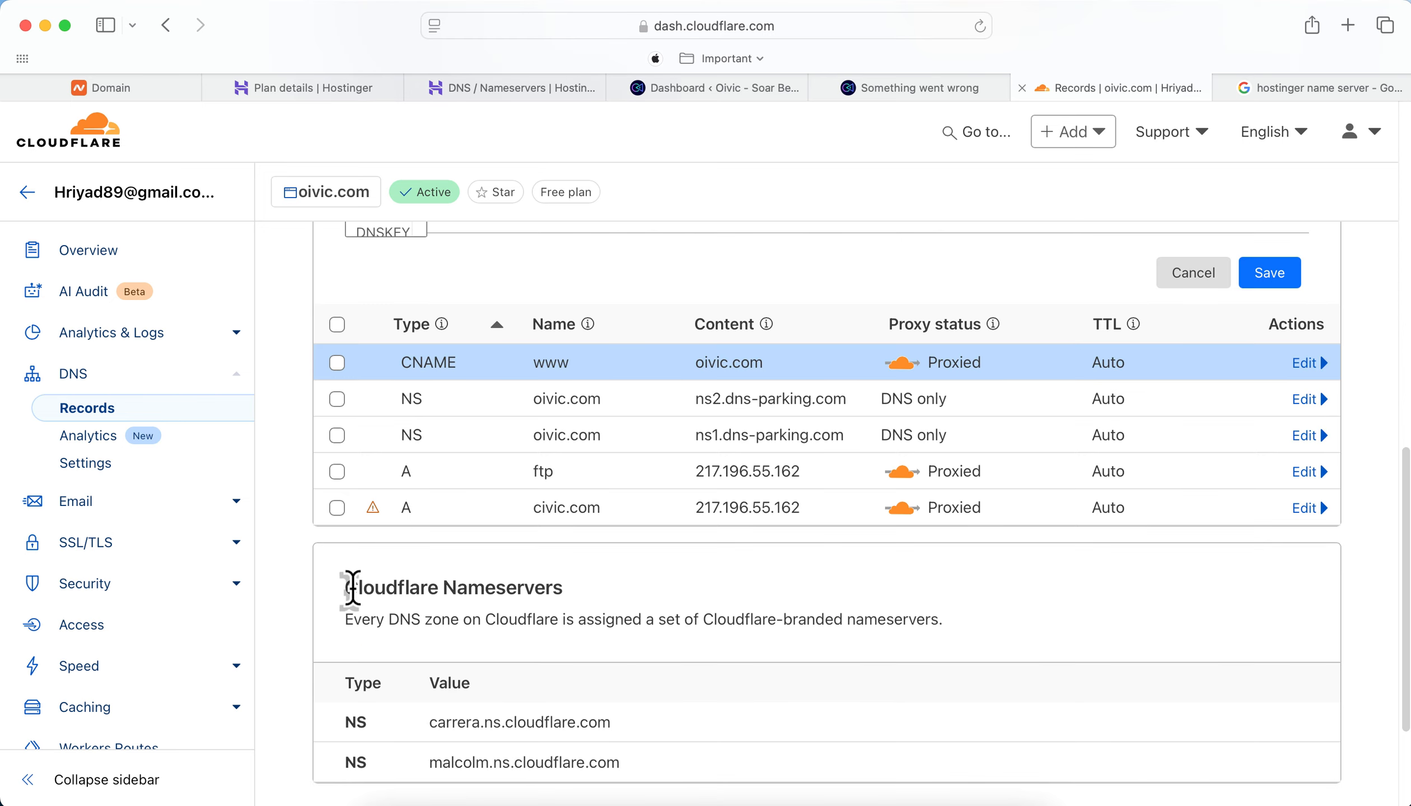
scroll(369, 465, up, 6)
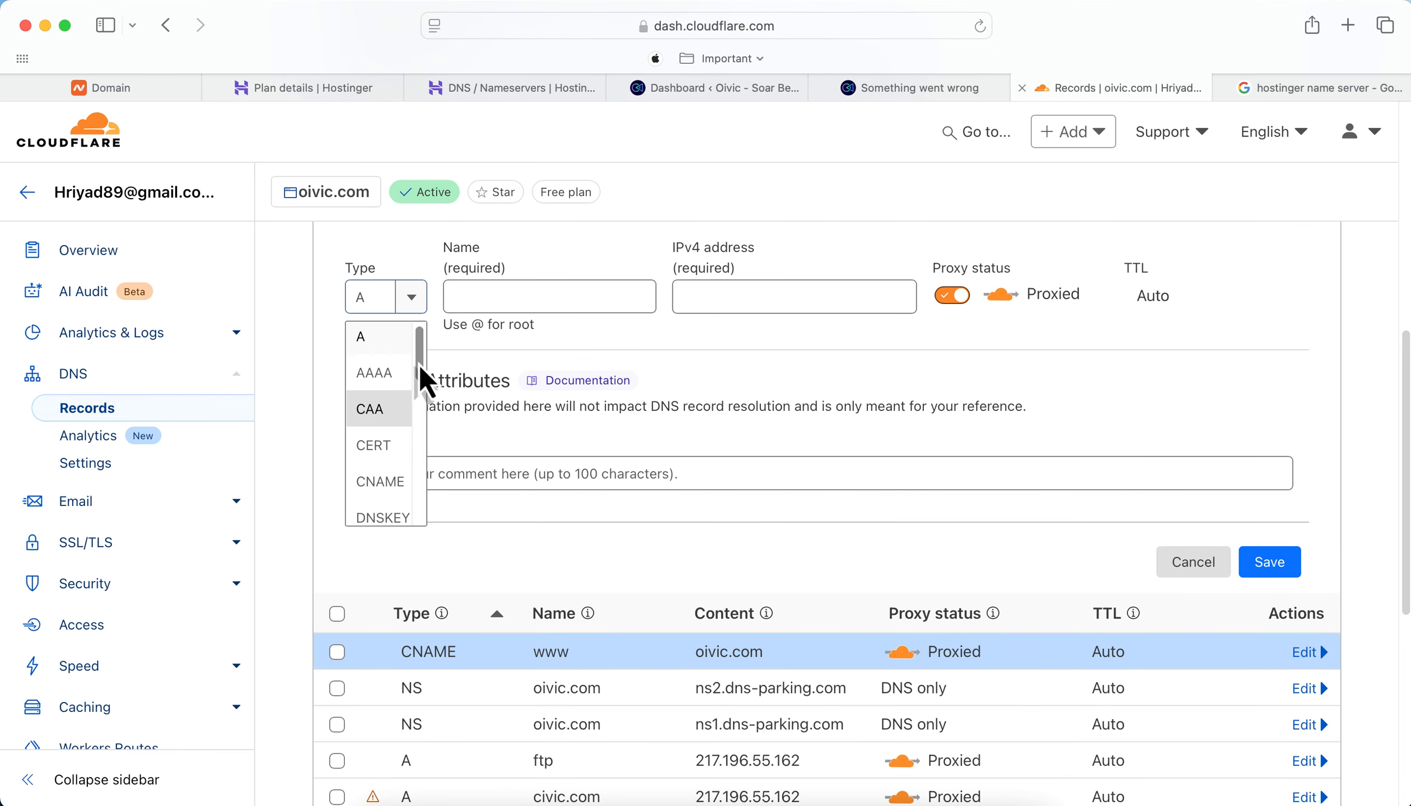
drag(419, 364, 425, 426)
click(384, 440)
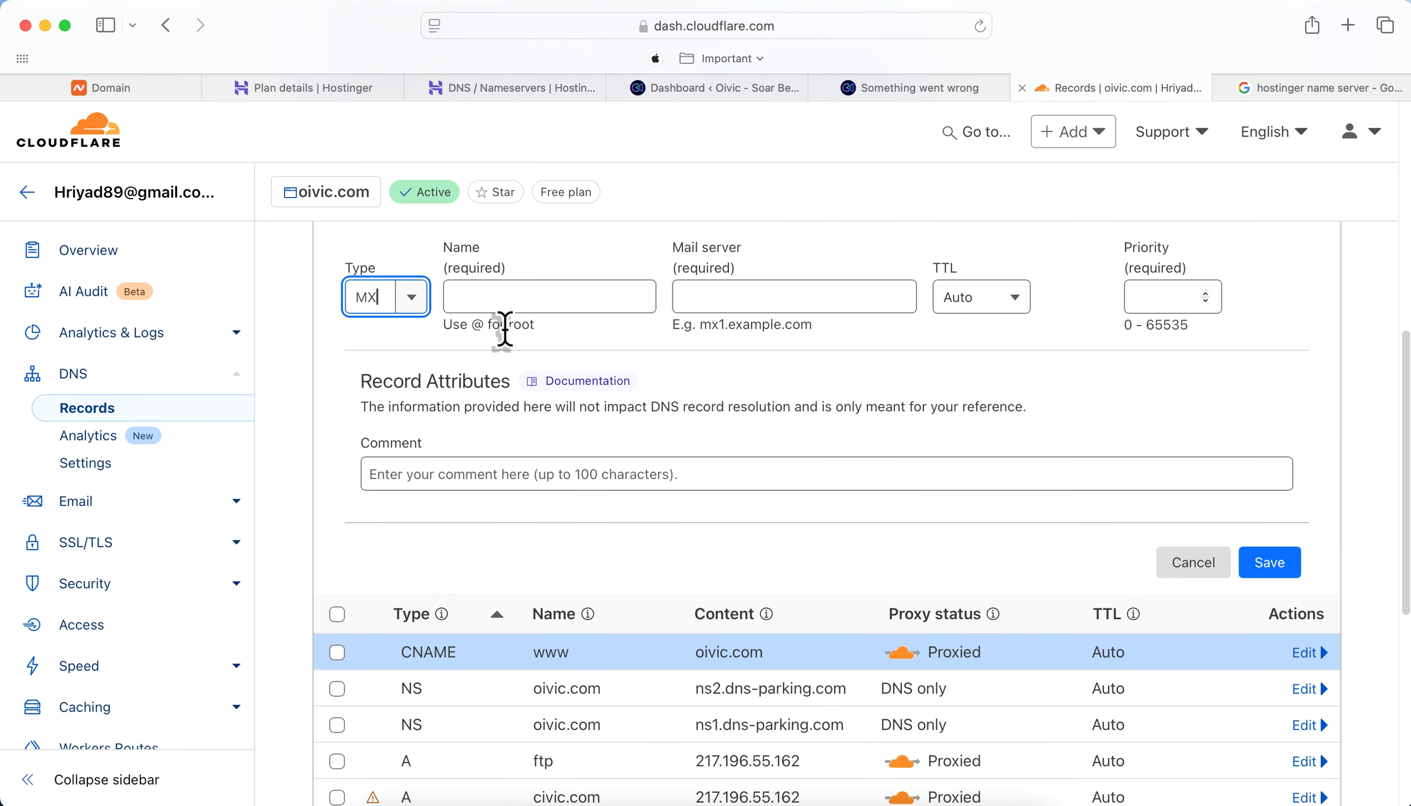
Give the MX record the mail server mx1.titan.email and the name @
click(715, 296)
key(super+v)
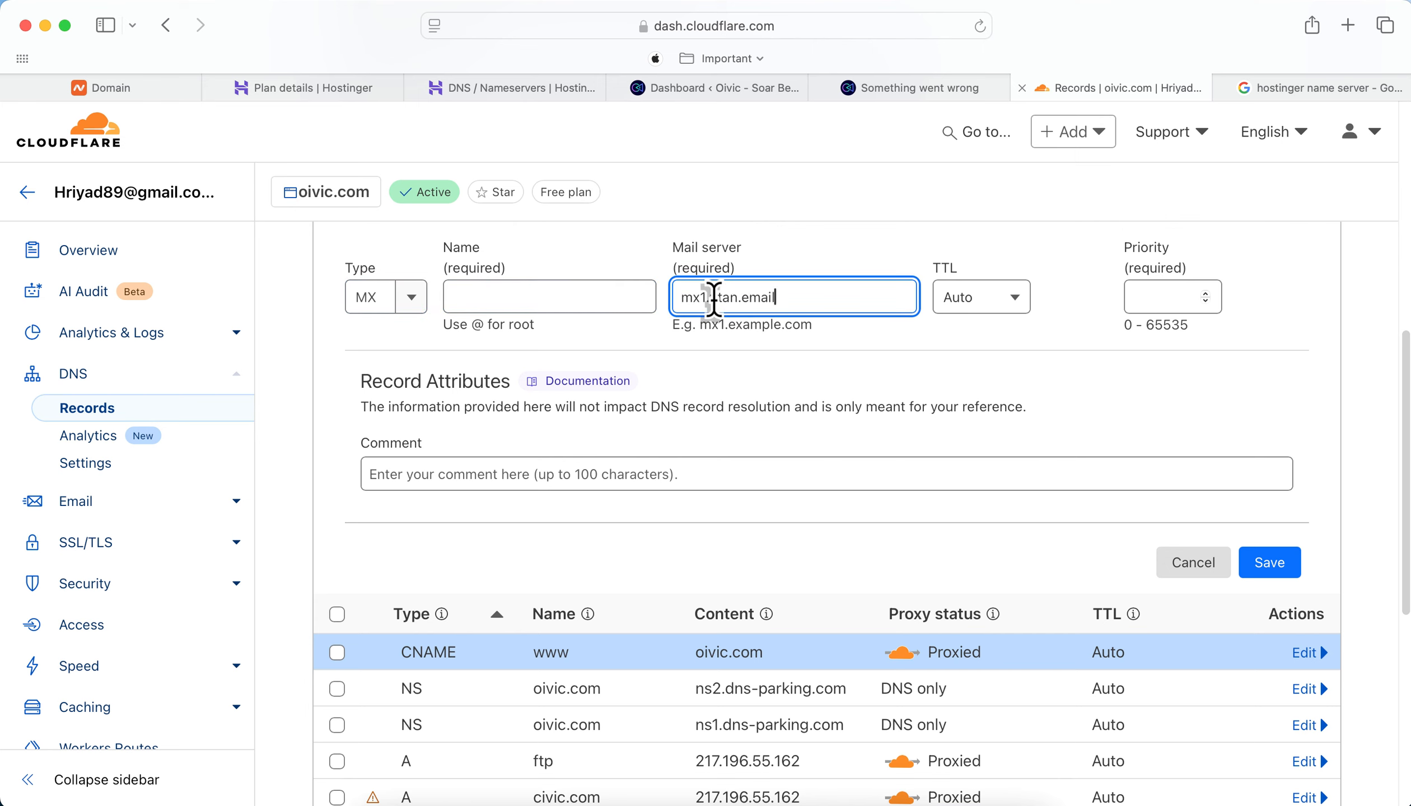
click(561, 286)
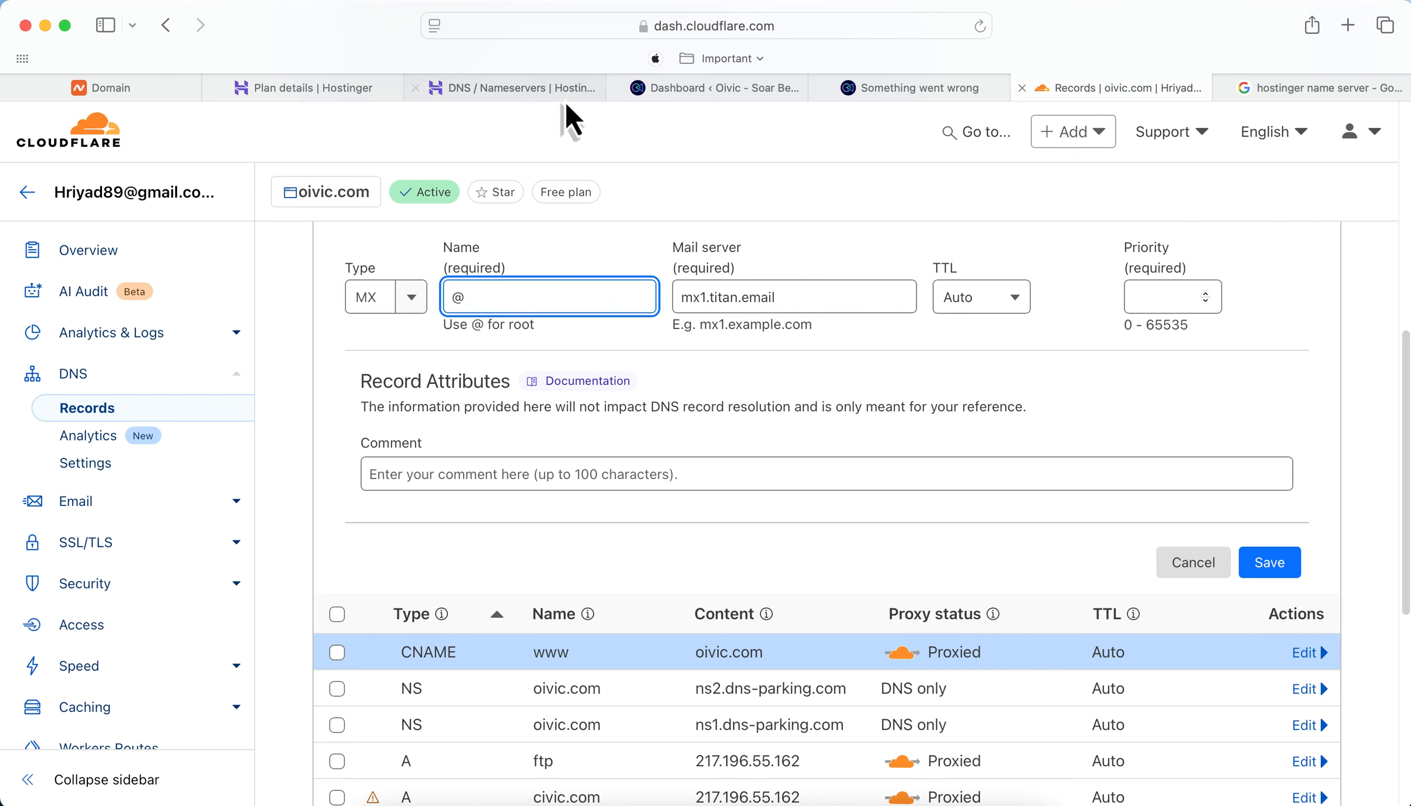
Check the MX entry's values in Hostinger, return to Cloudflare, set the record's priority to 3600, and save it
click(528, 89)
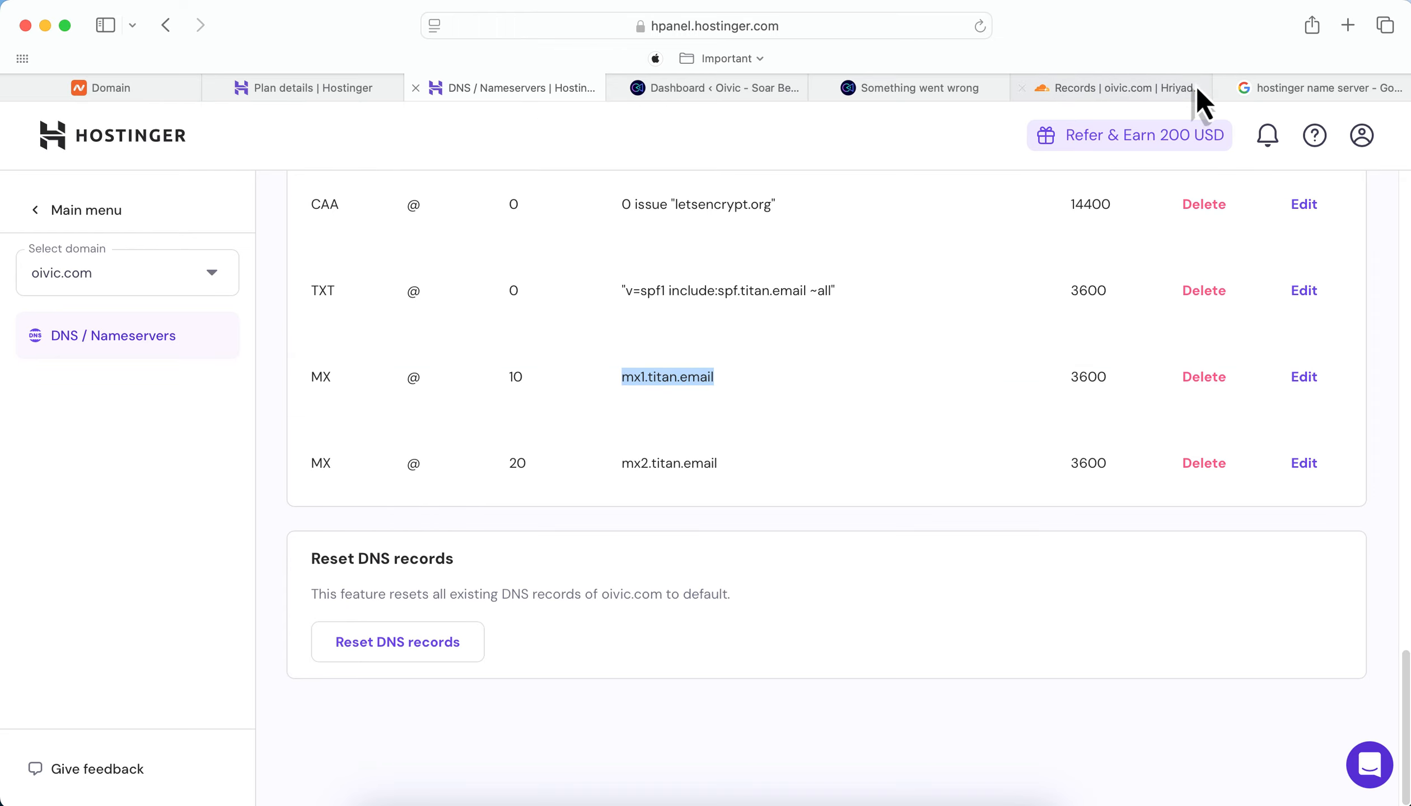
click(1265, 89)
click(1137, 83)
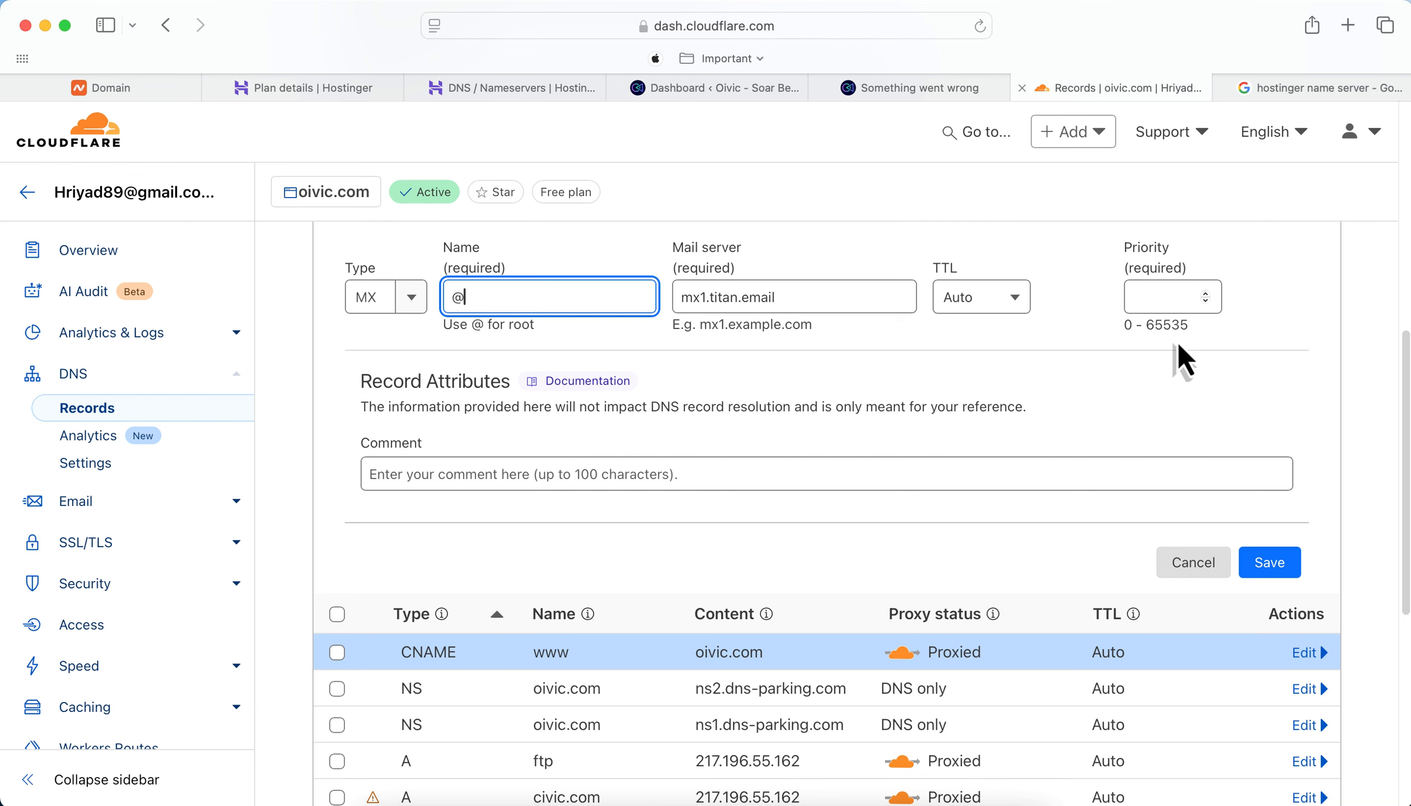
click(1155, 300)
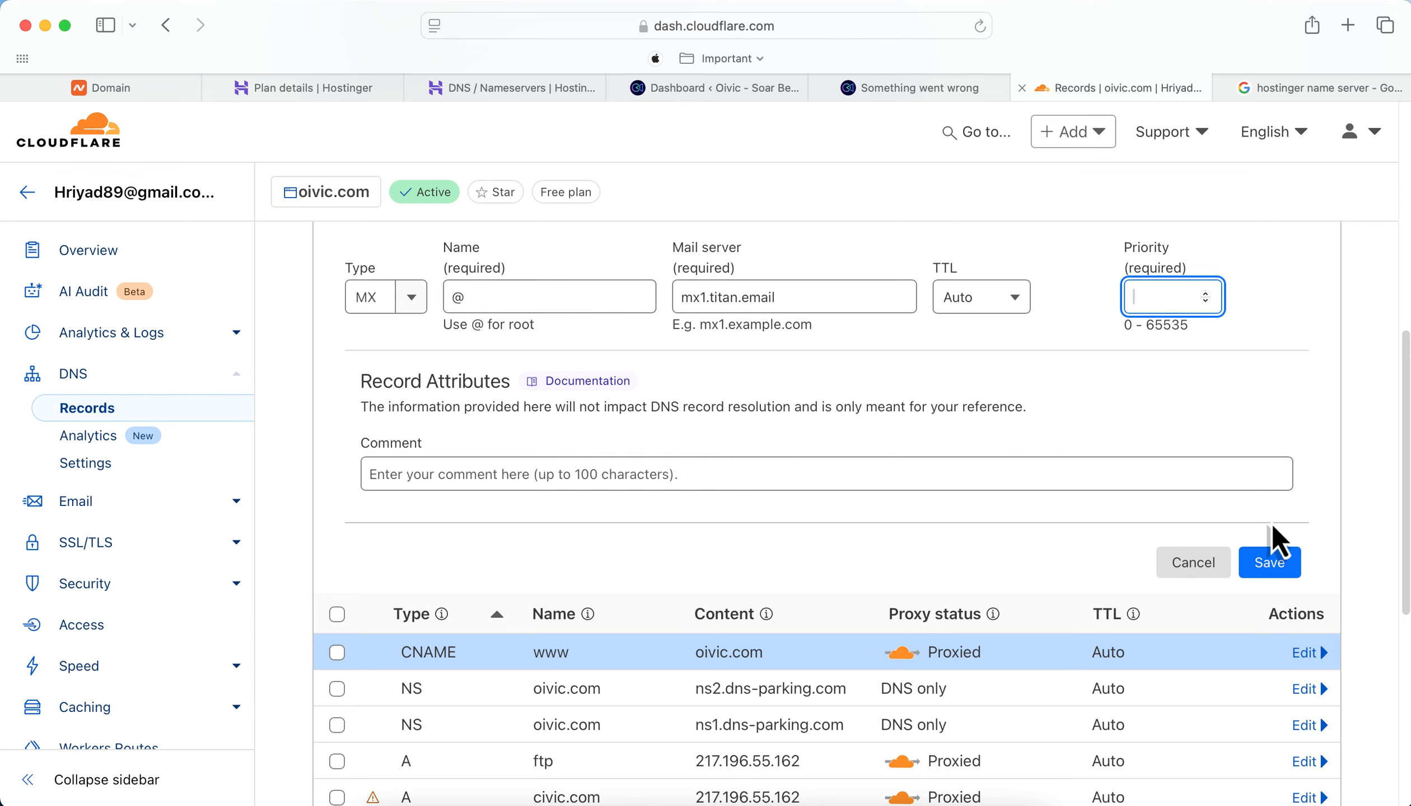
click(1270, 563)
click(1163, 307)
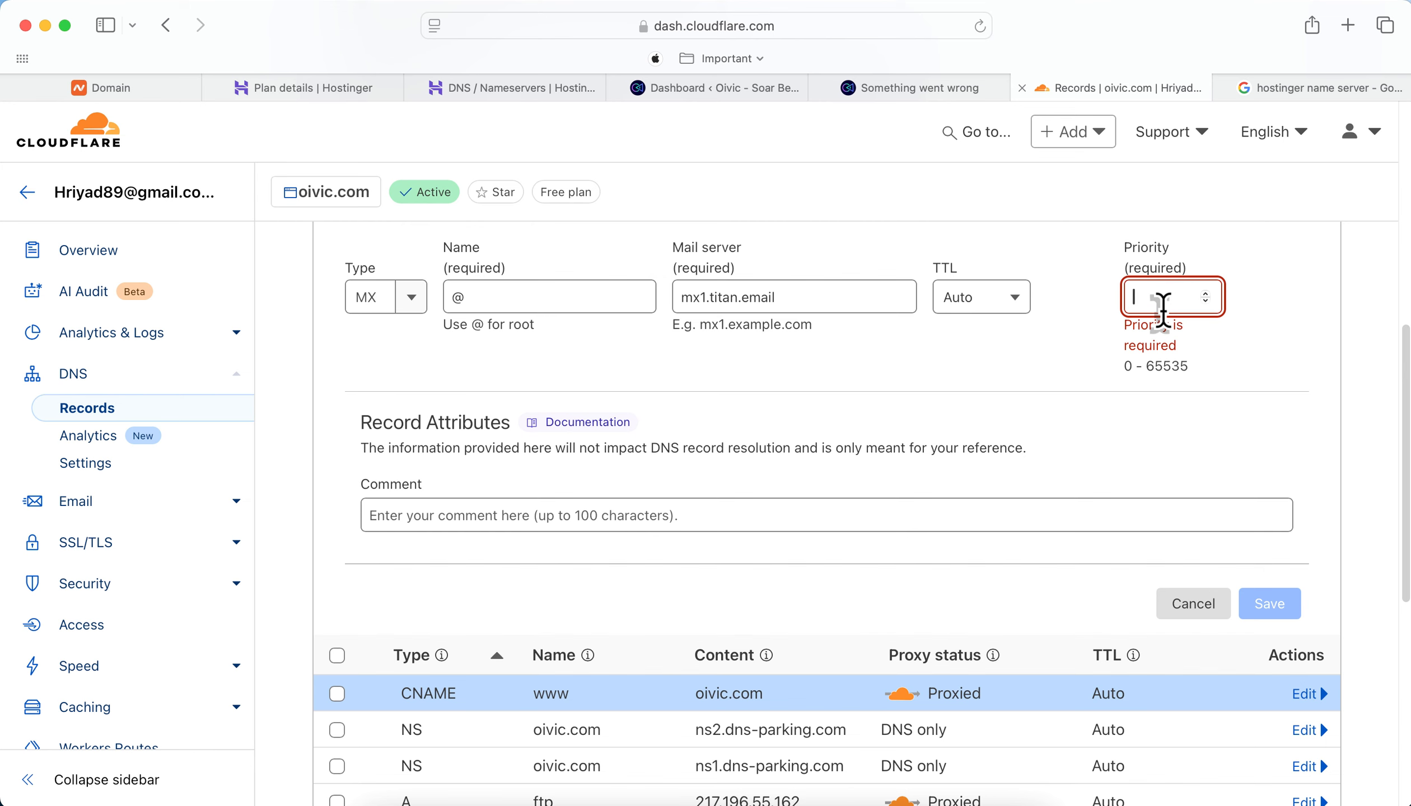
text(3600)
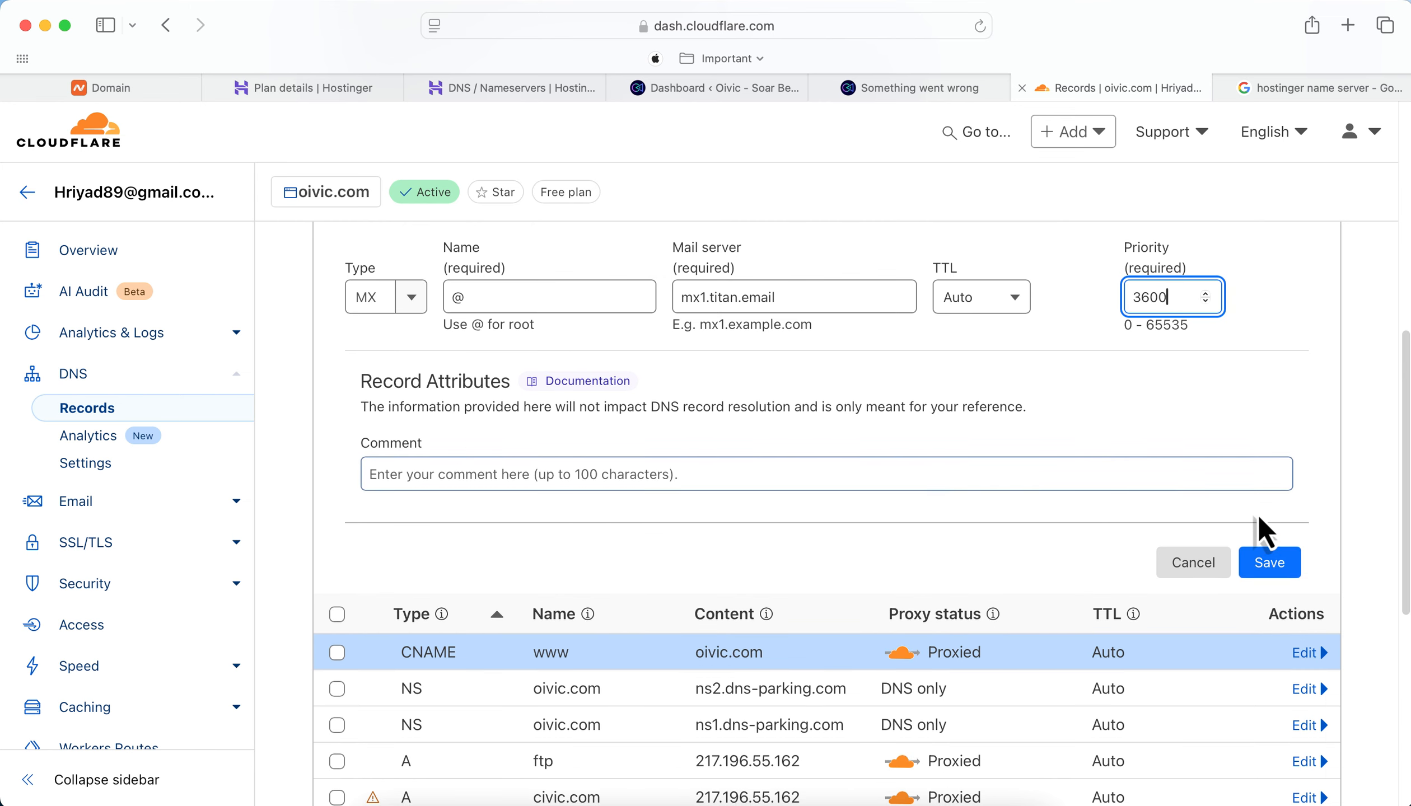
click(1267, 564)
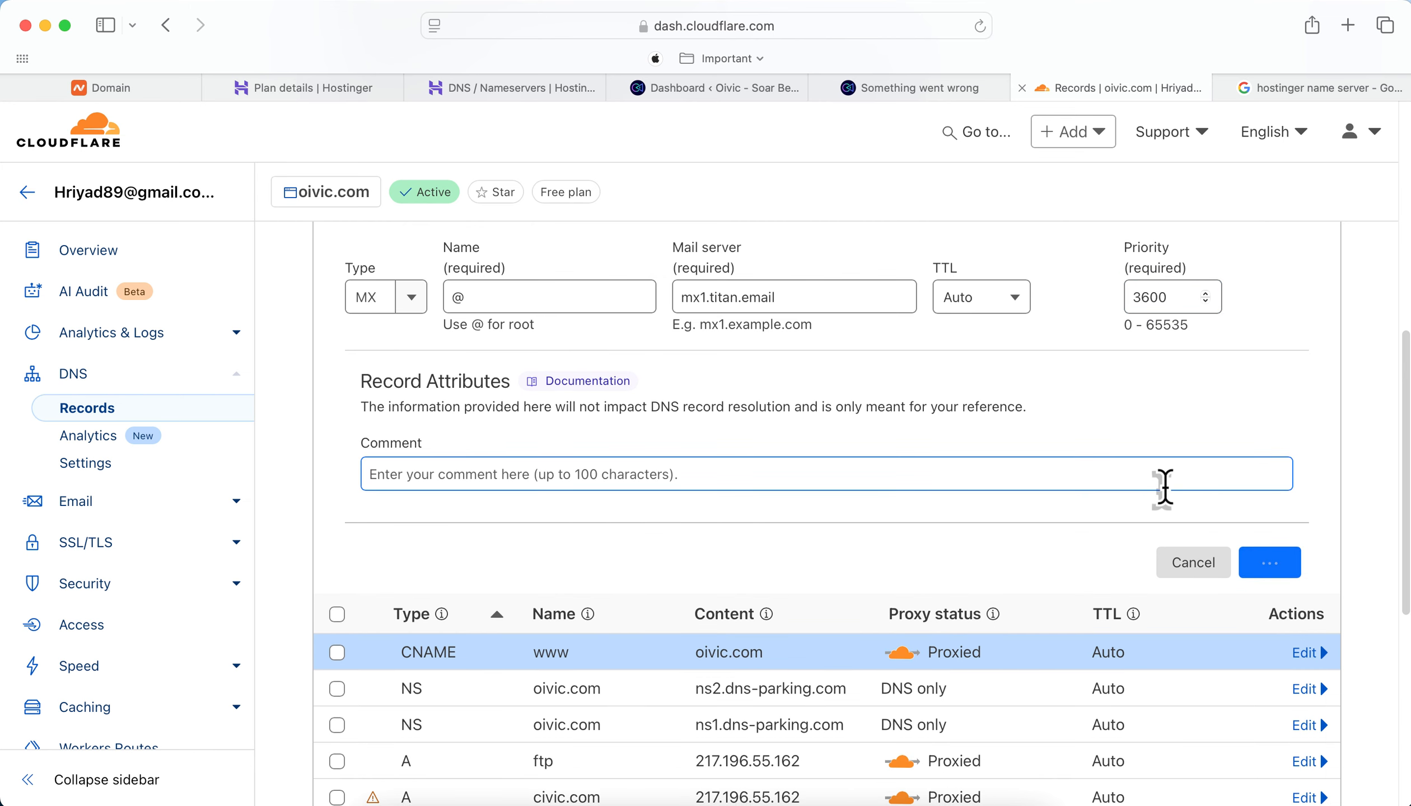
Start another new DNS record for oivic.com and set its type to MX
scroll(695, 400, up, 5)
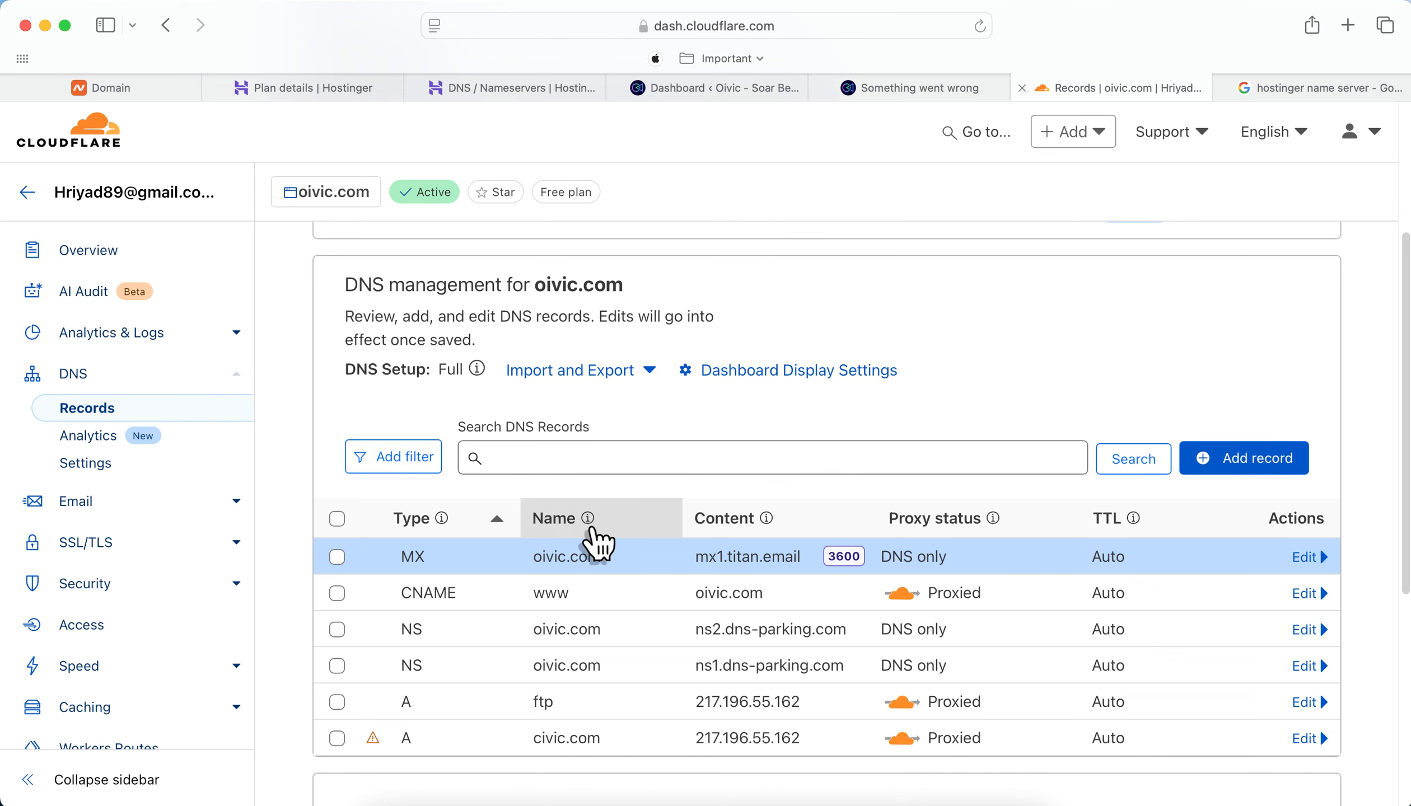
click(1257, 462)
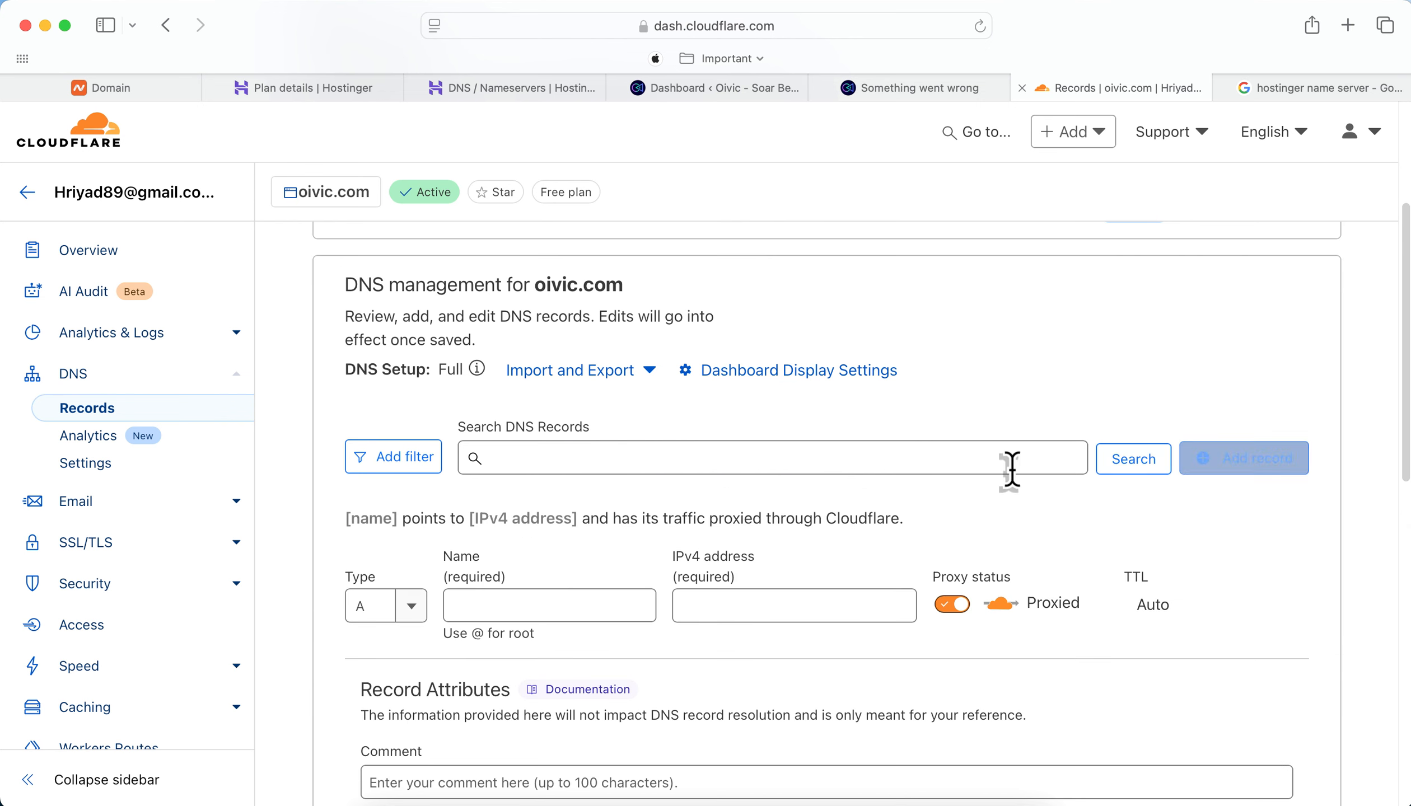
click(353, 616)
scroll(403, 638, down, 3)
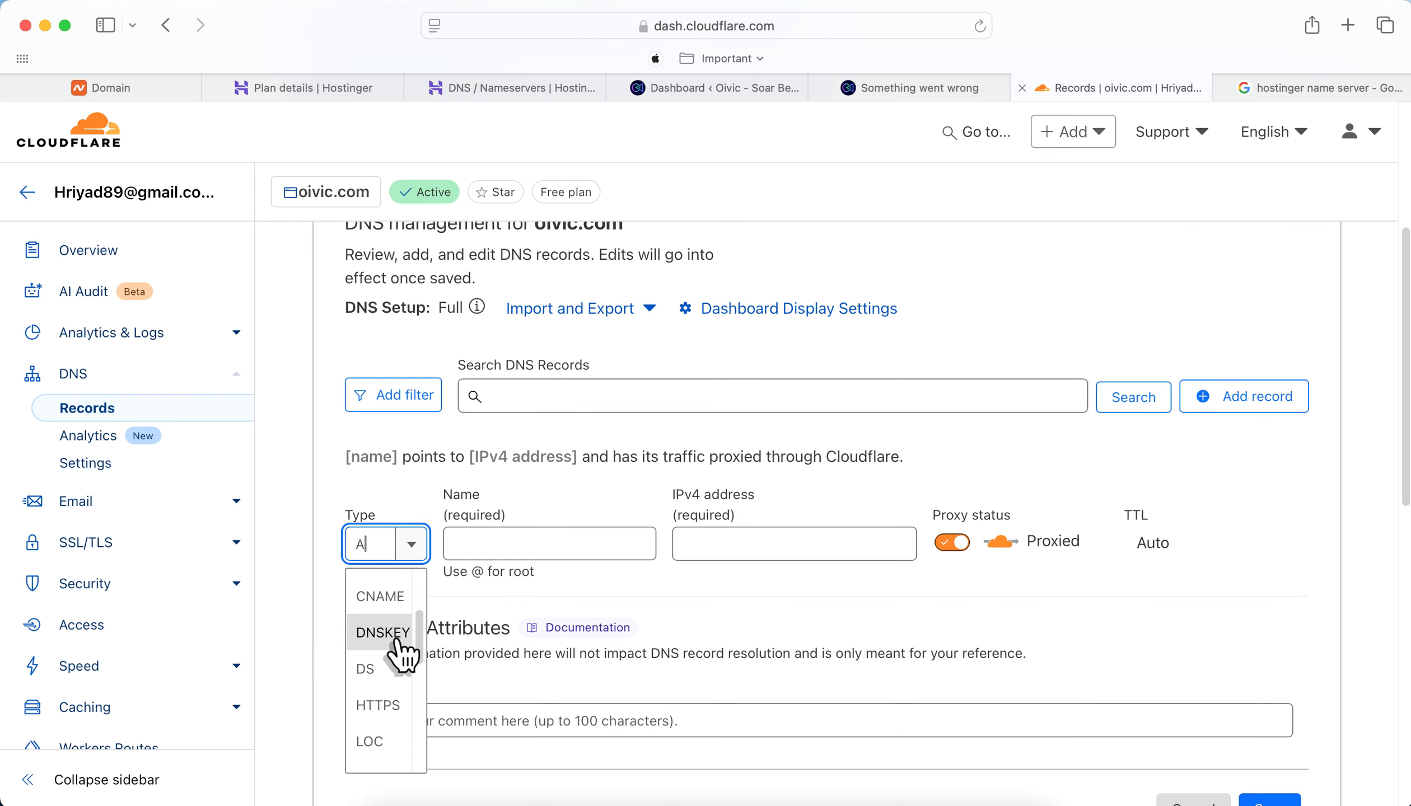
scroll(401, 650, down, 3)
click(417, 694)
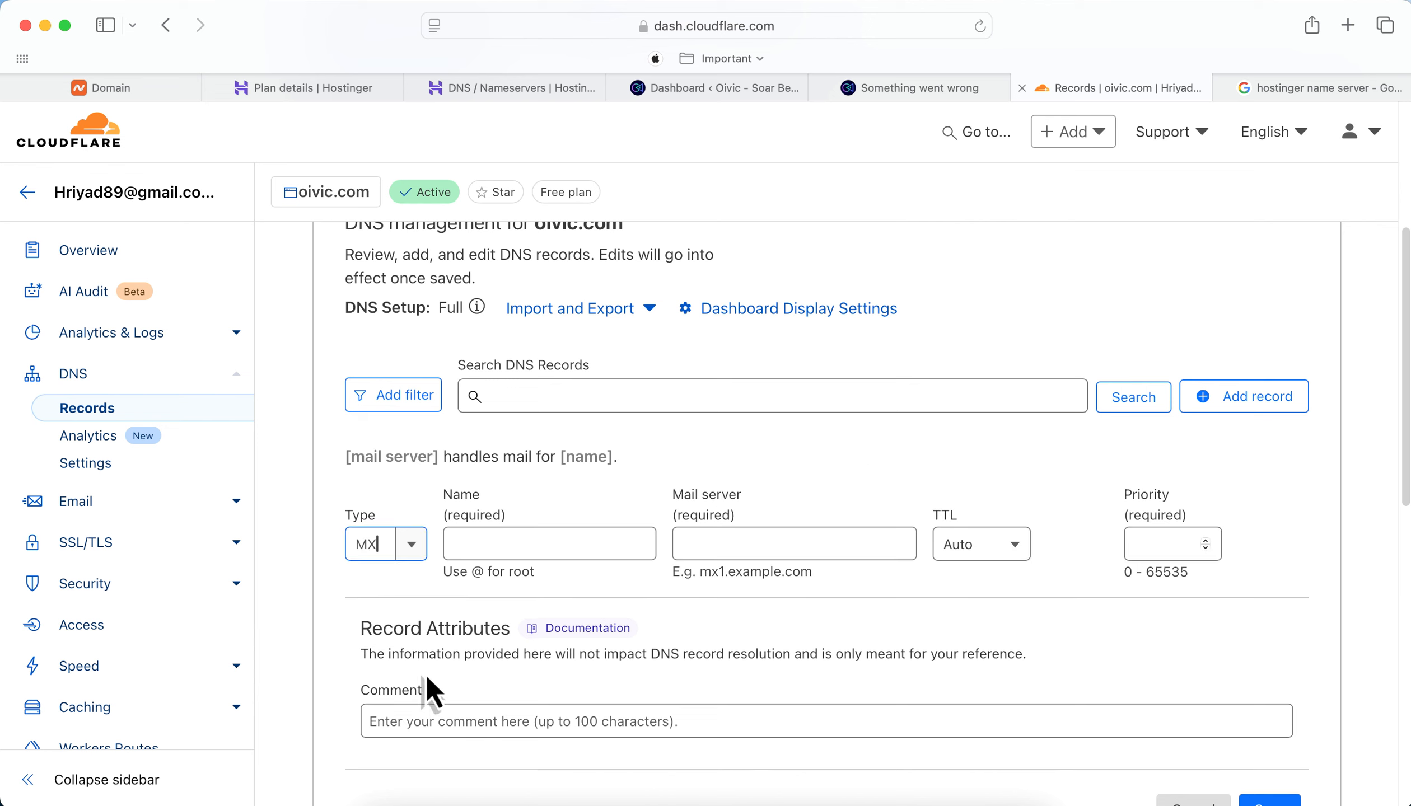
Give the new MX record the name @ and the mail server mx2.titan.email
click(515, 550)
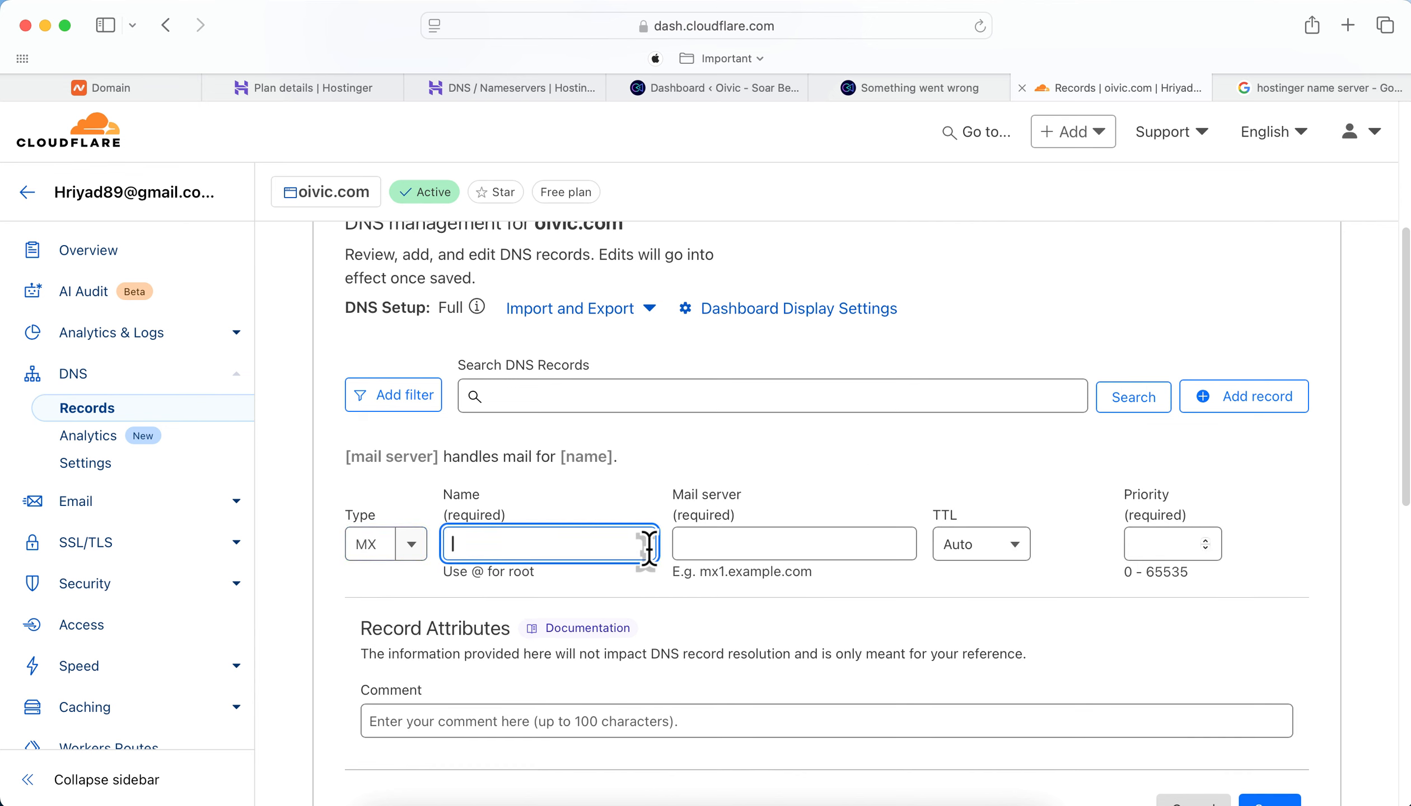
text(@)
key(Tab)
key(super+v)
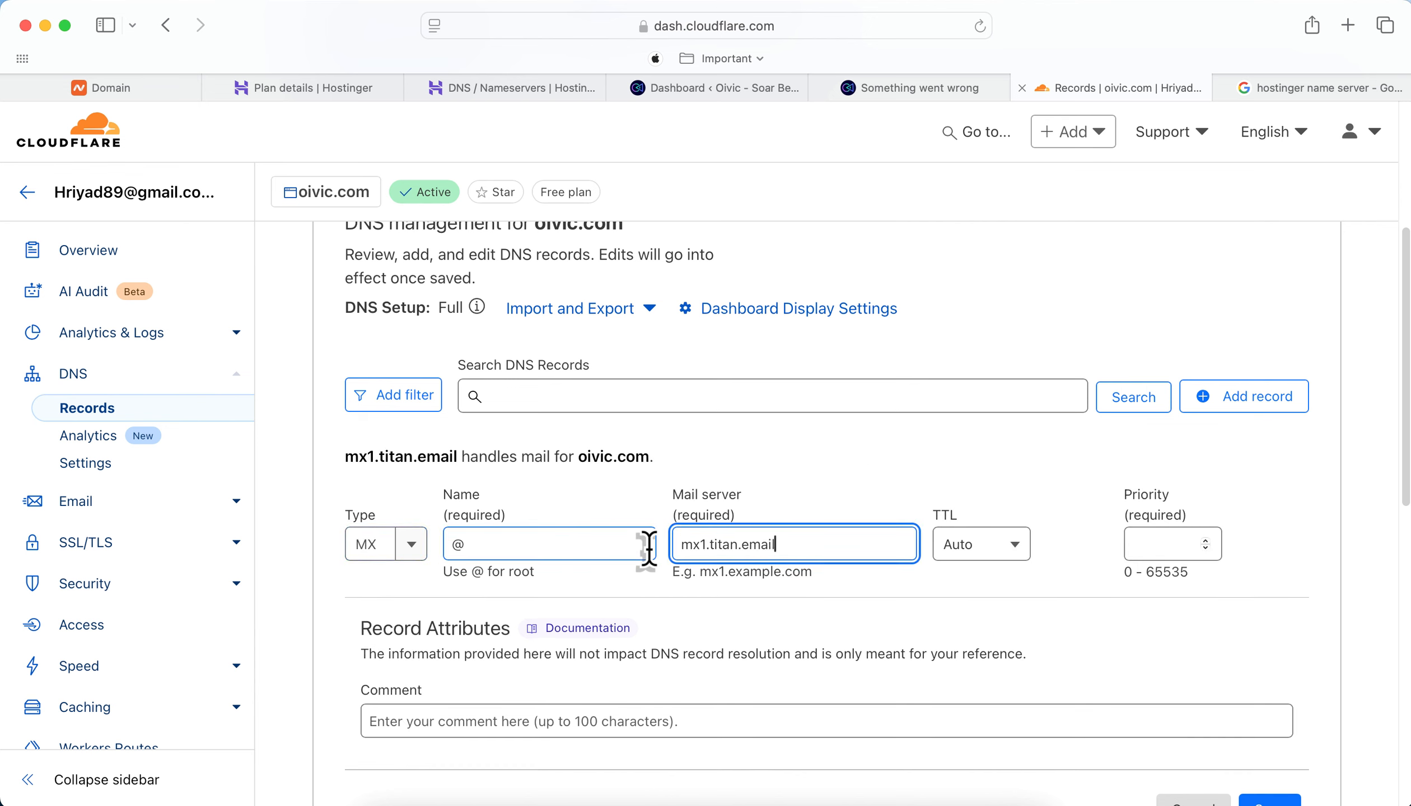
click(700, 544)
key(BackSpace)
text(2)
Set the mx2.titan.email record's priority to 3600 and save the record
click(1137, 541)
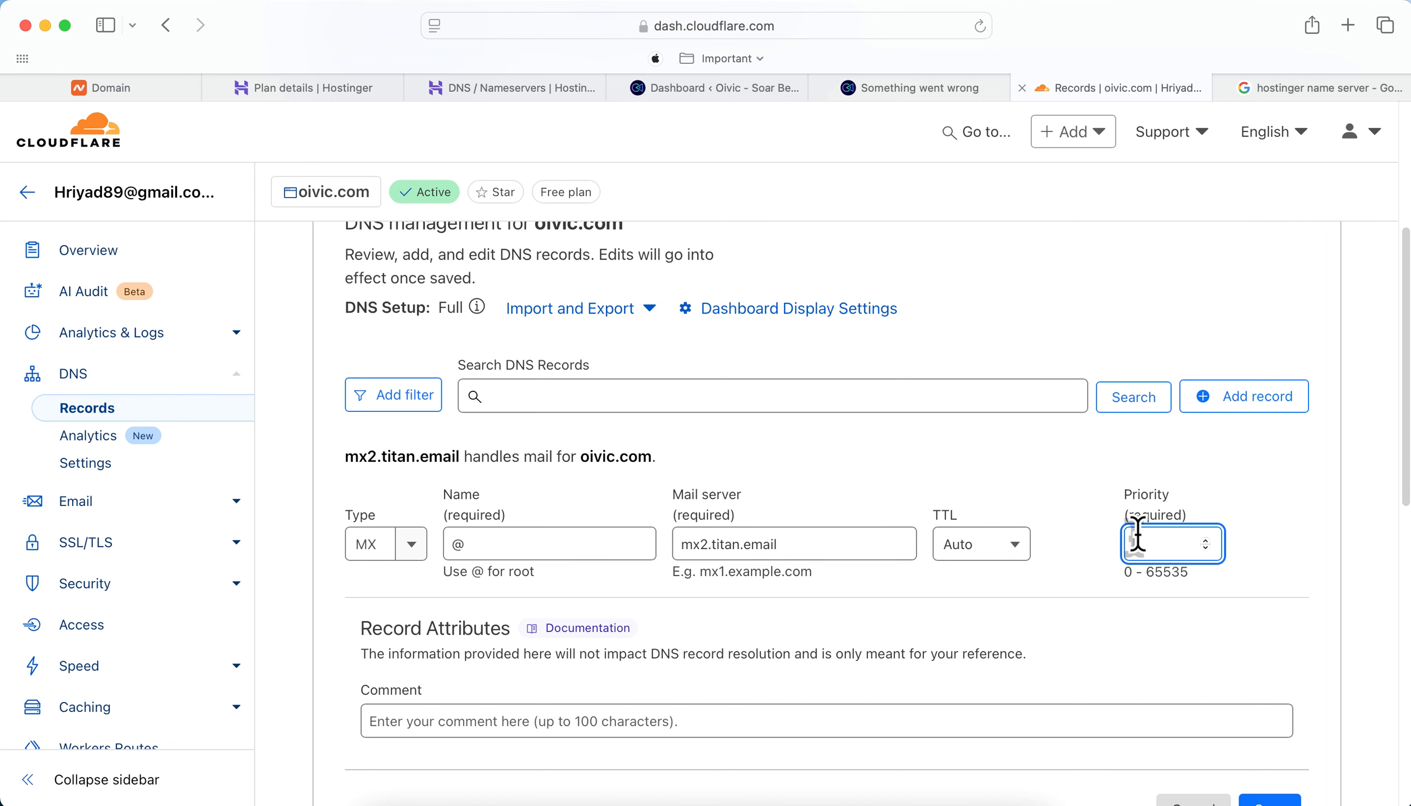
scroll(1119, 488, down, 5)
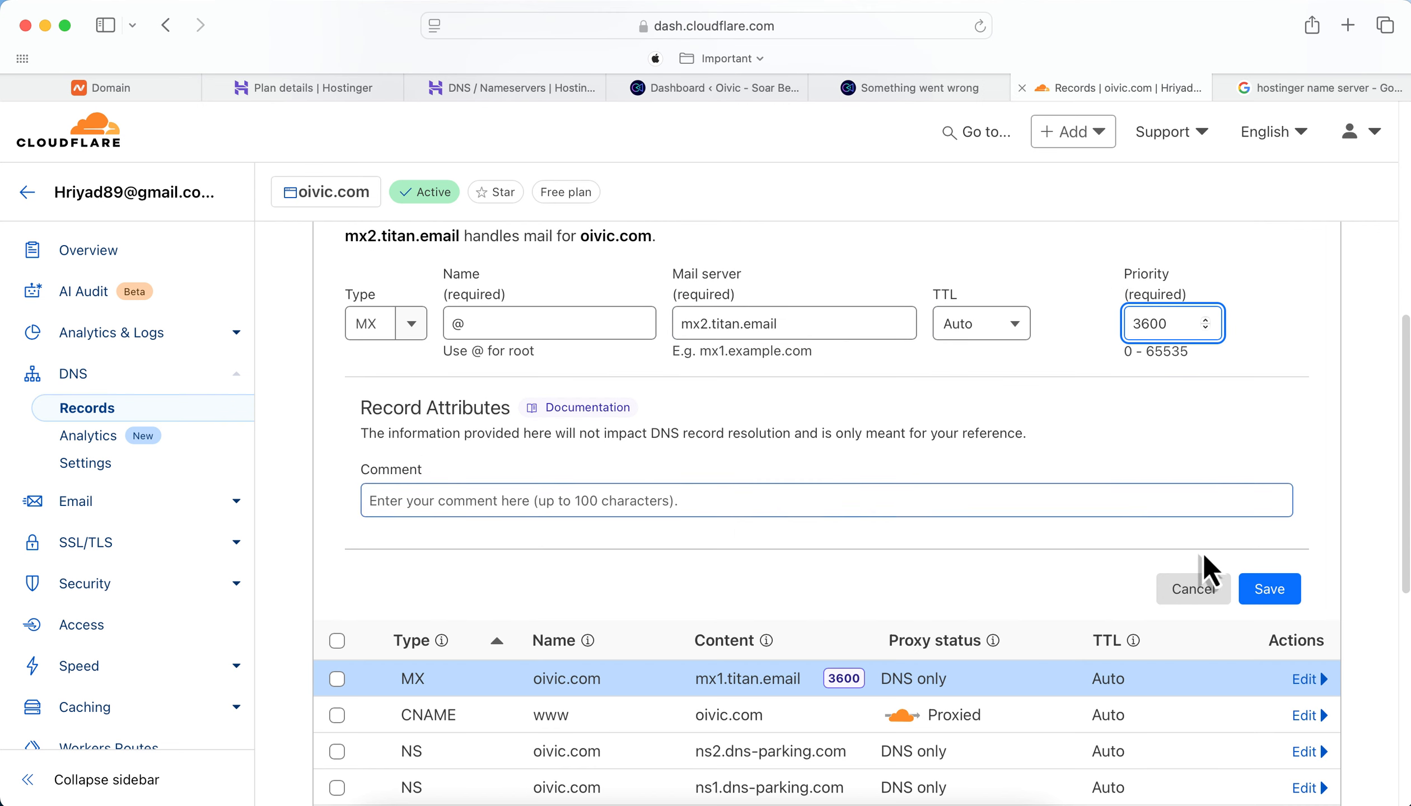
click(1269, 590)
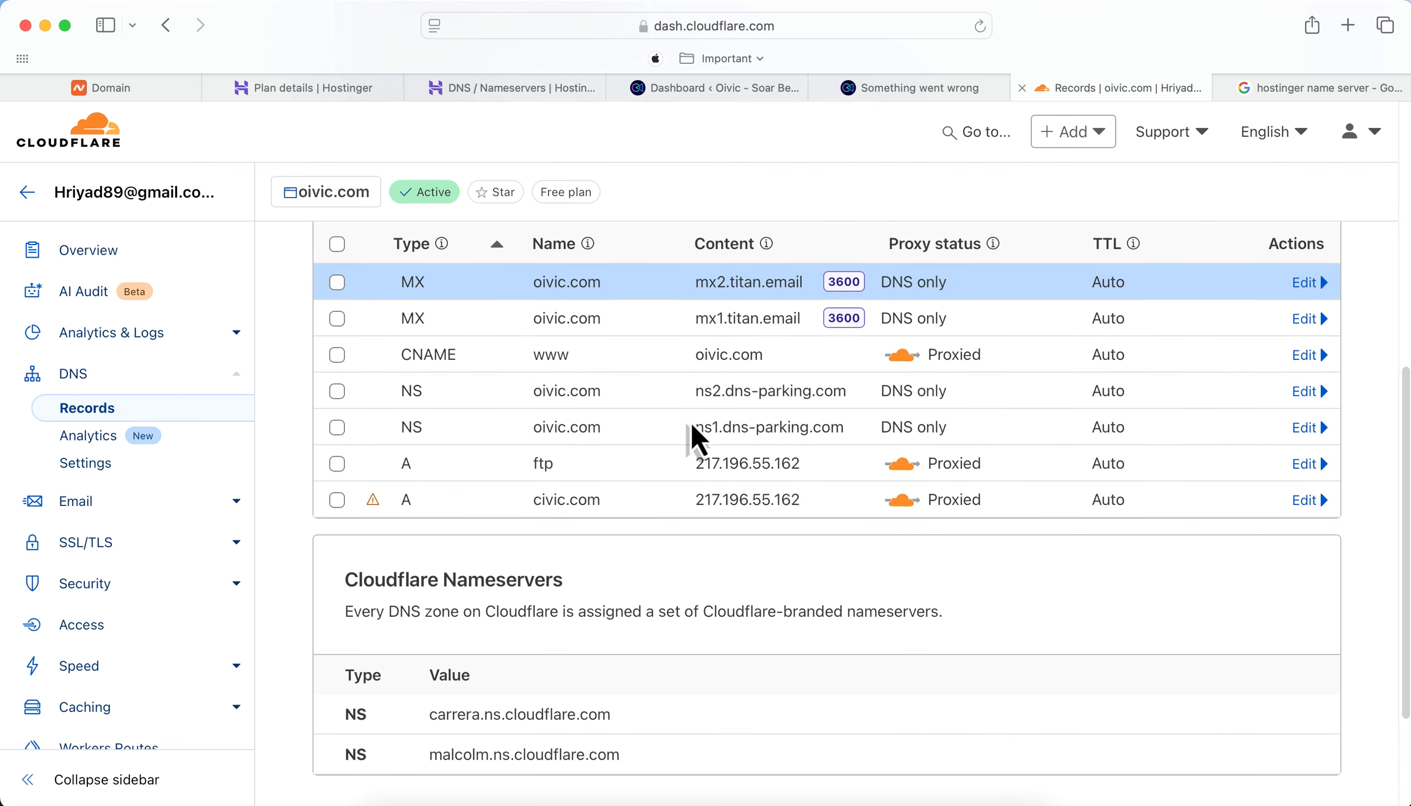
scroll(691, 420, up, 2)
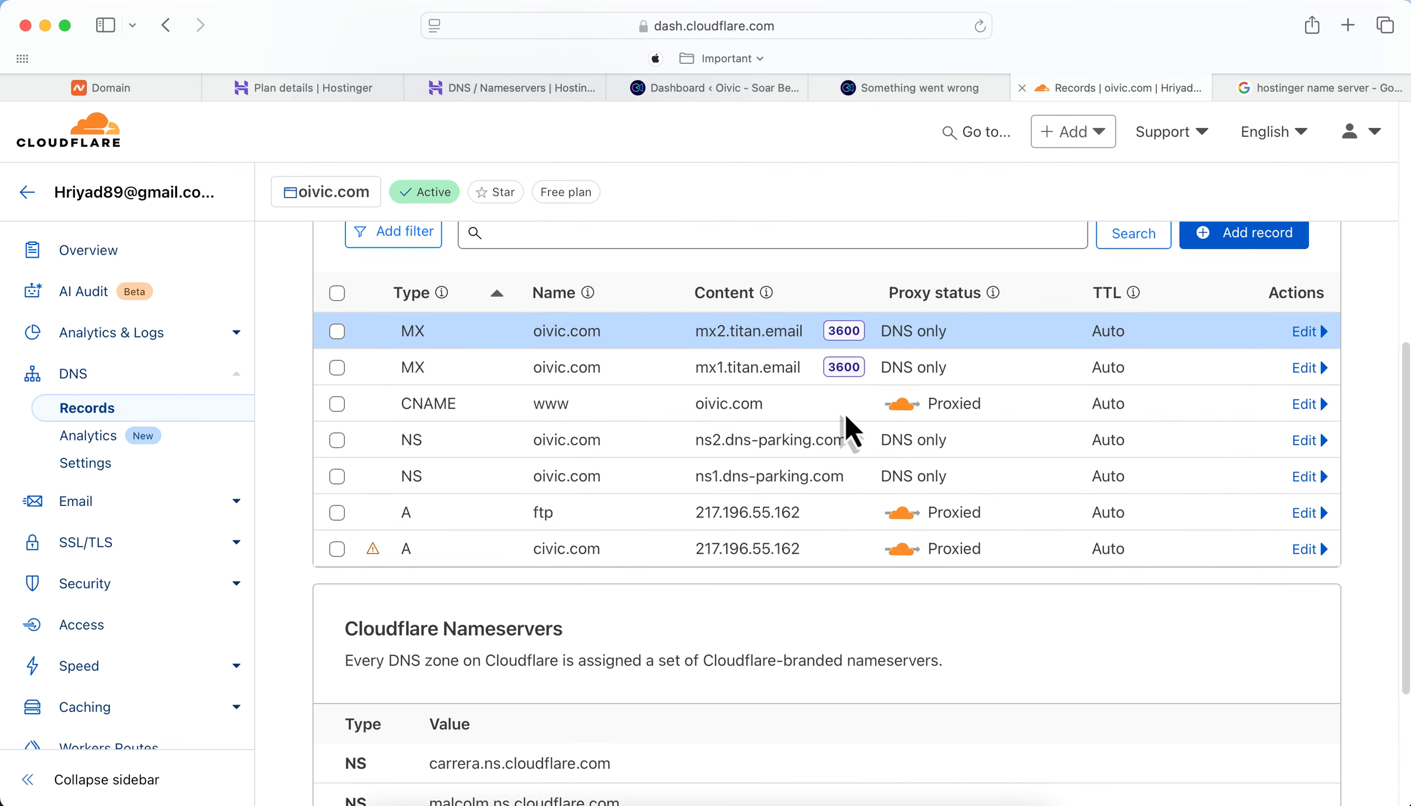
click(906, 89)
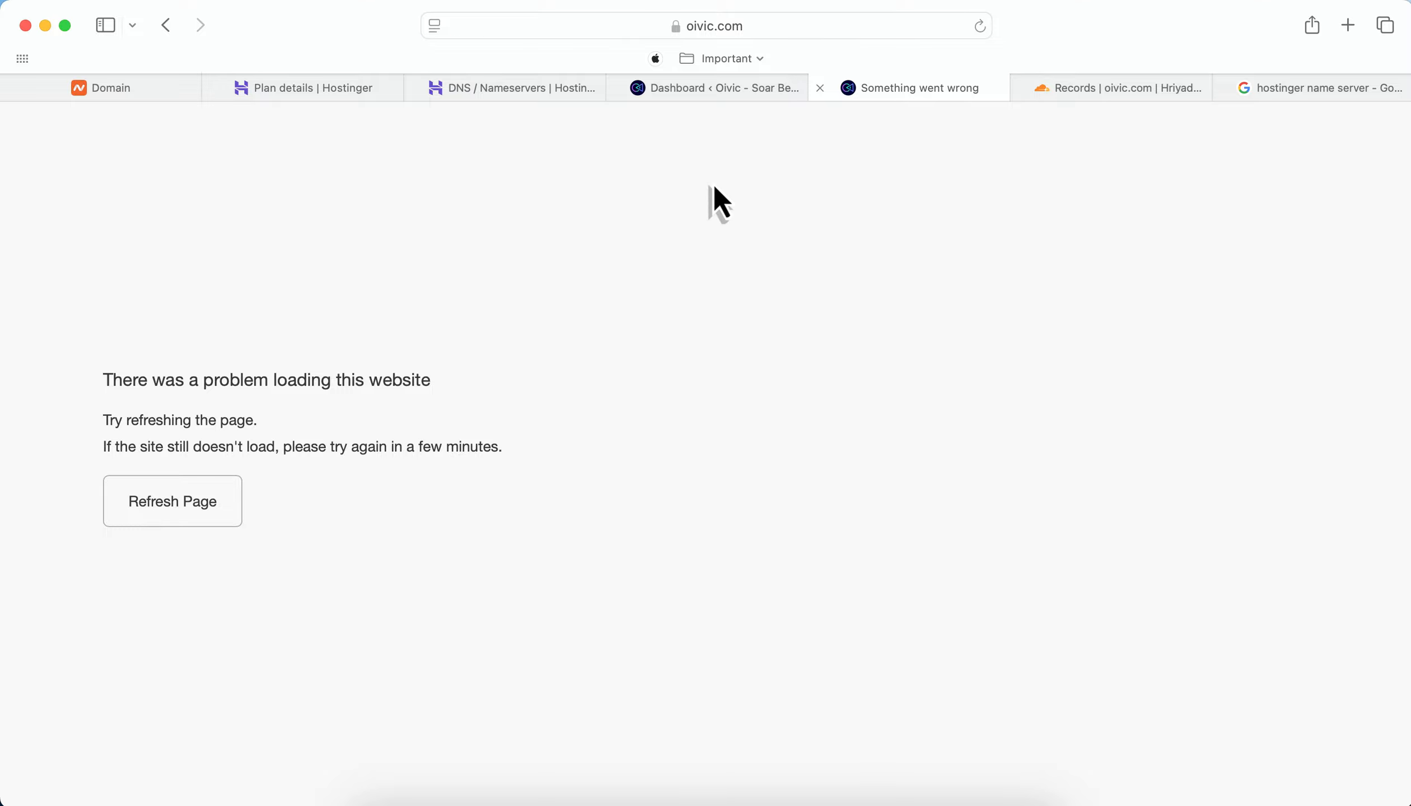
click(809, 26)
key(super+c)
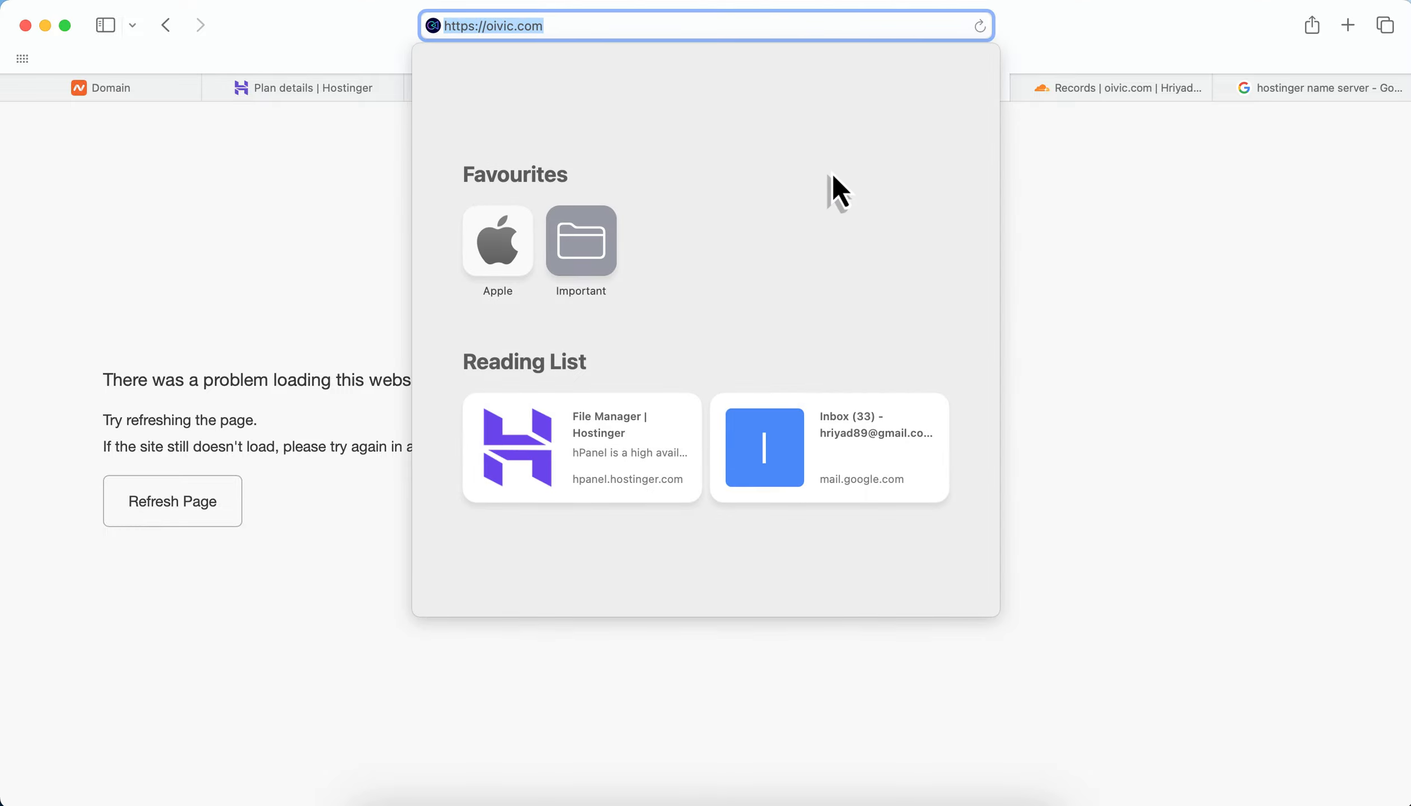
click(1127, 238)
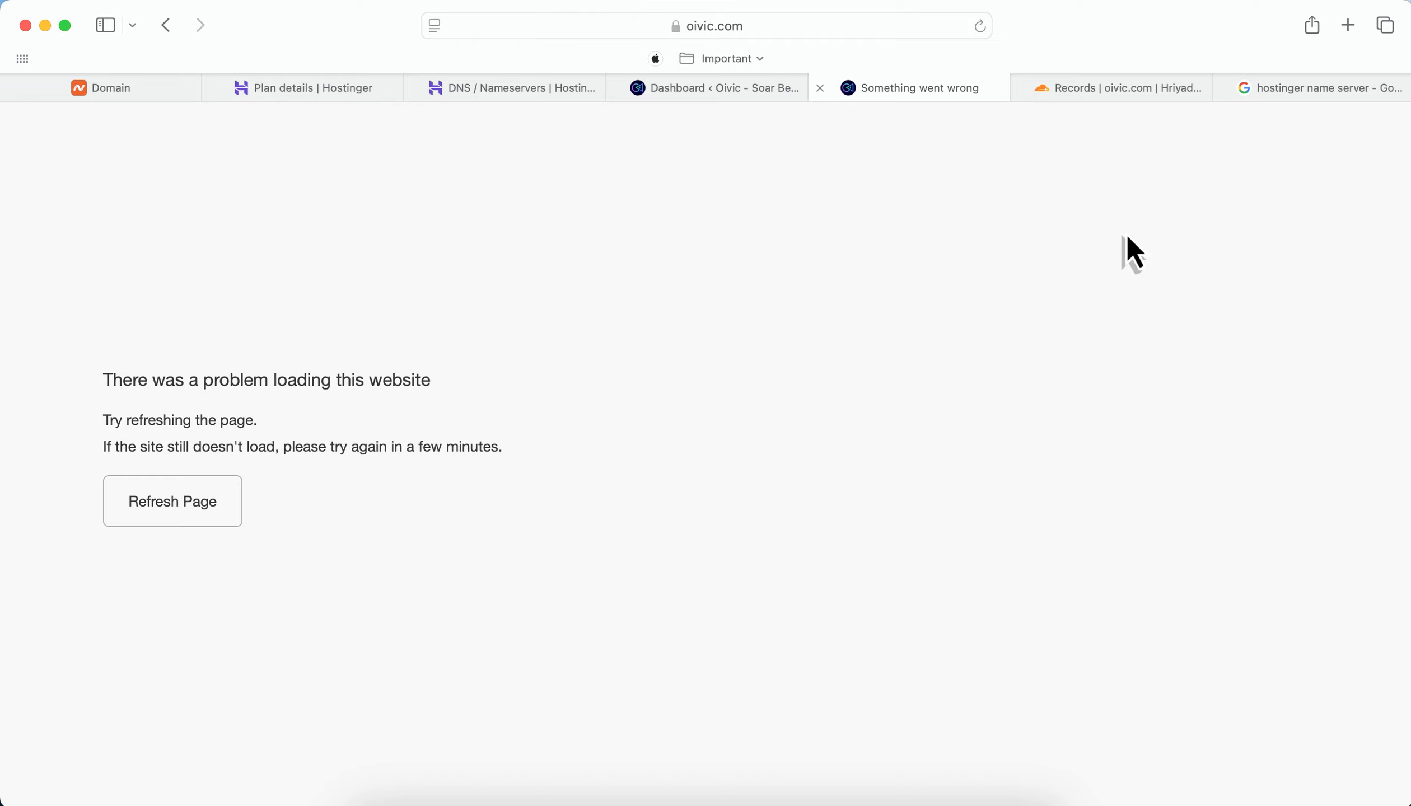
key(super+shift+n)
key(super+v)
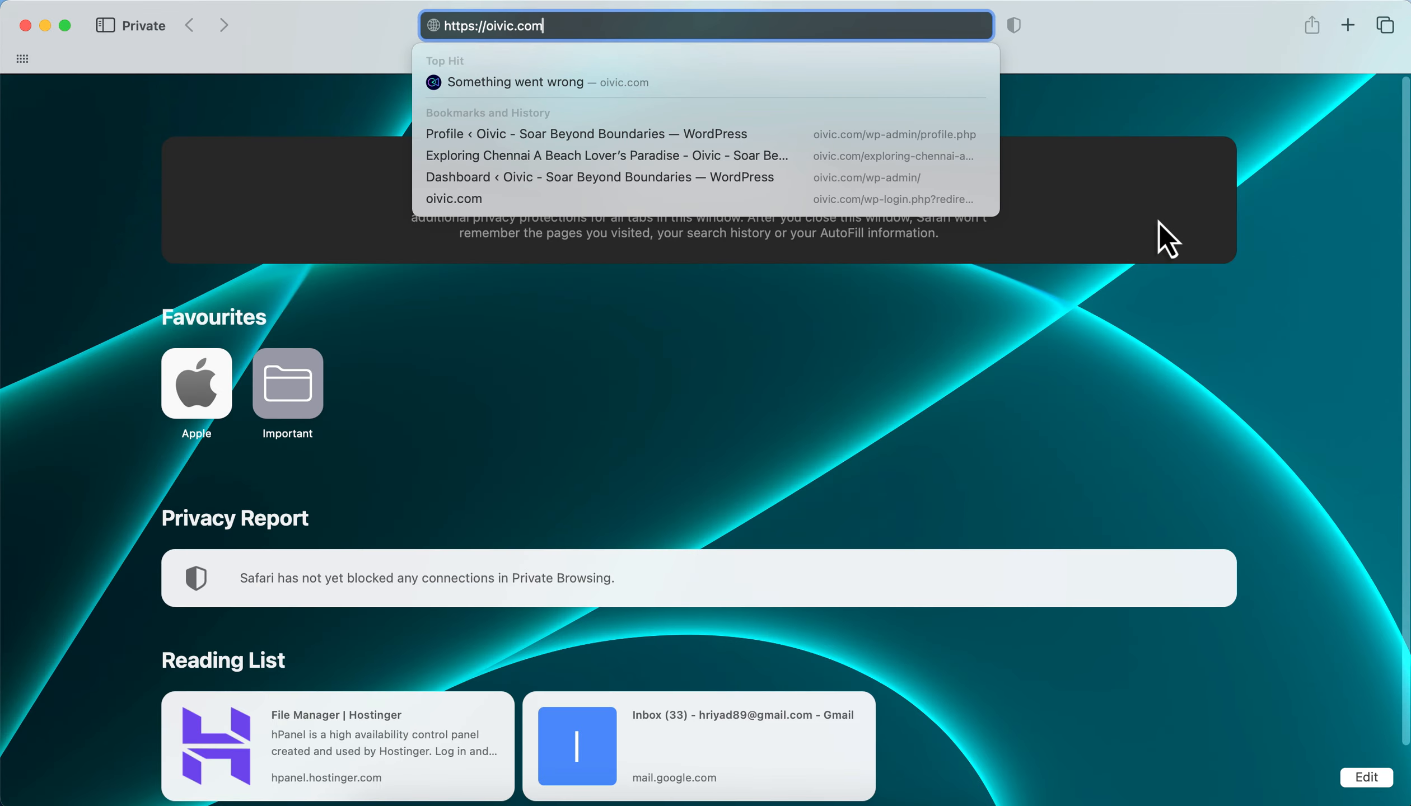
key(Return)
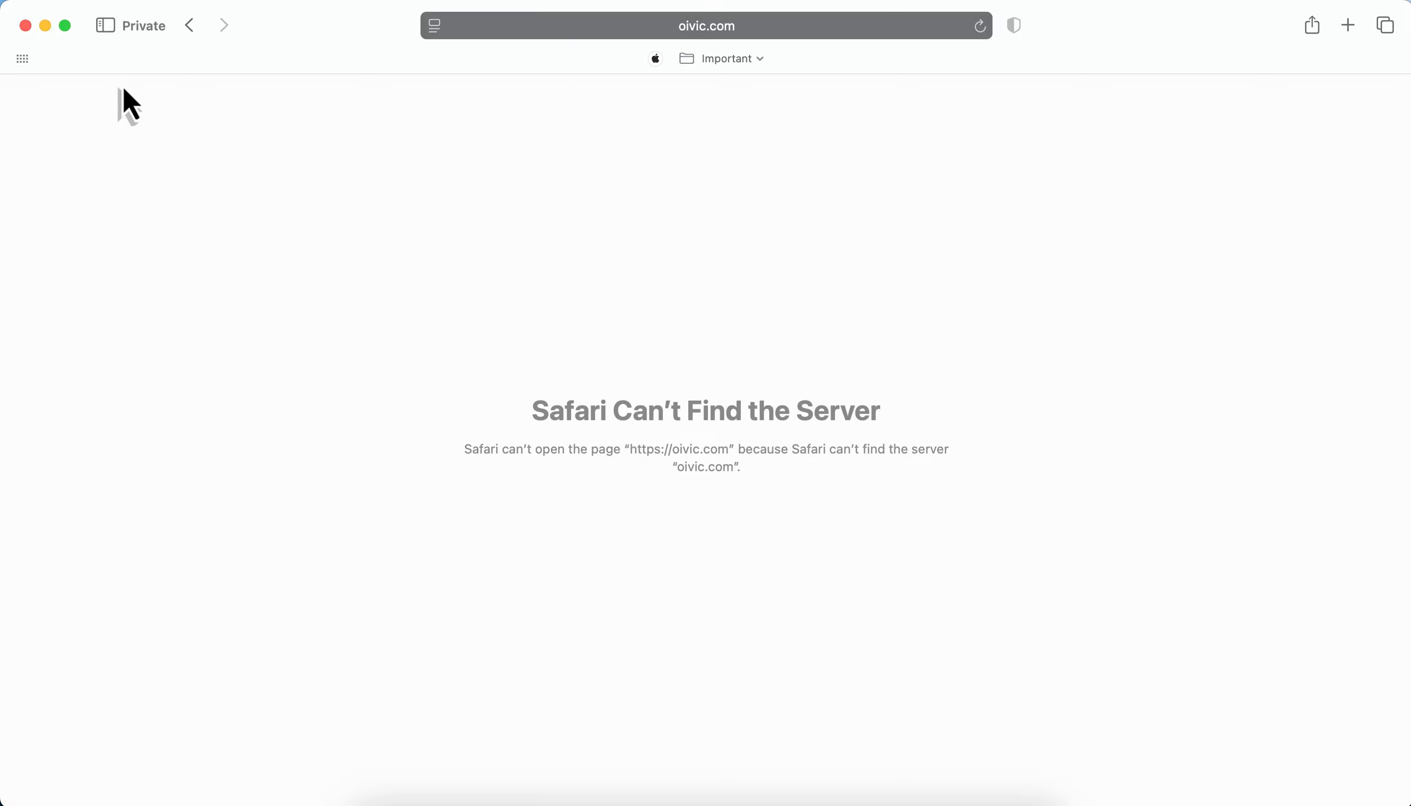
click(26, 26)
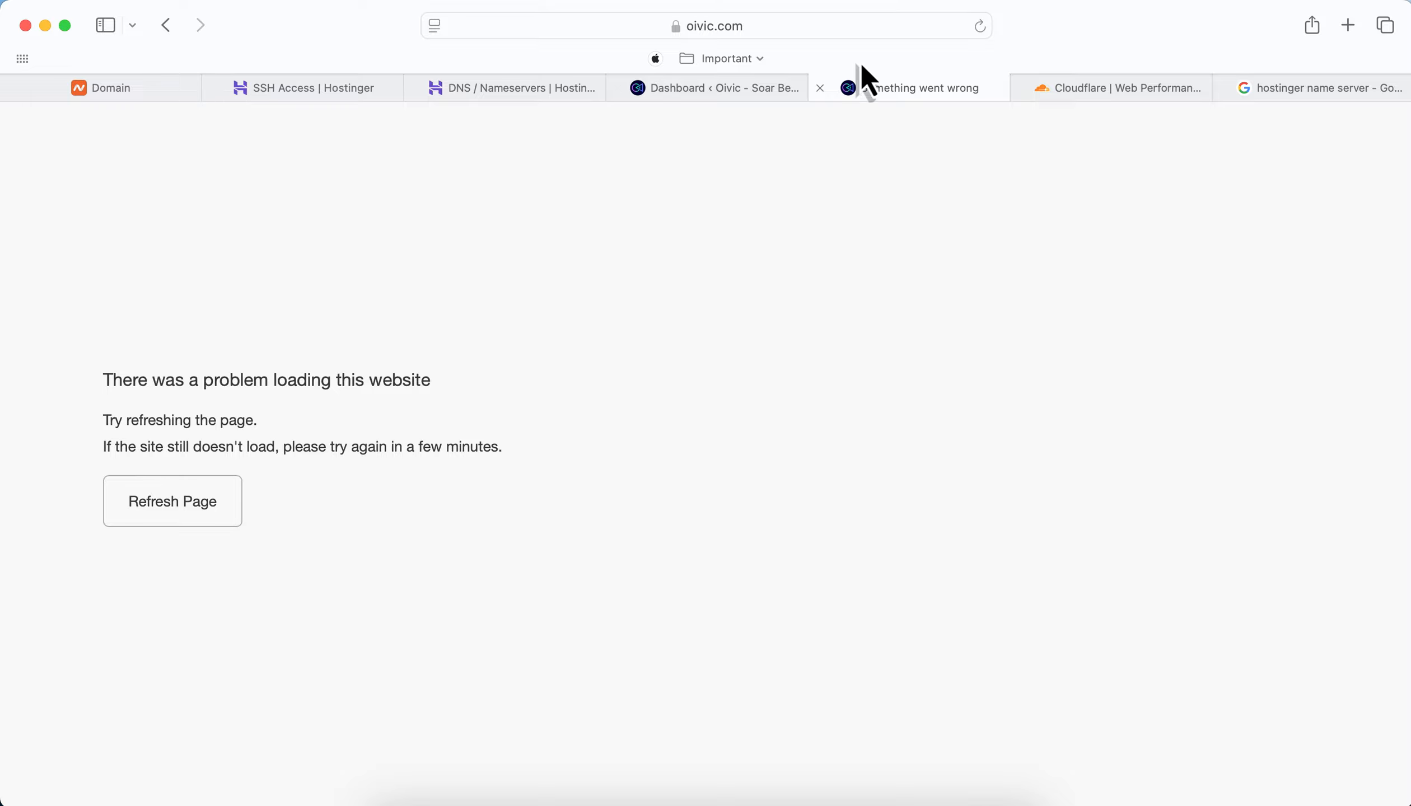
Reload the oivic.com page, copy its address again, and load the site in a fresh private window
click(981, 25)
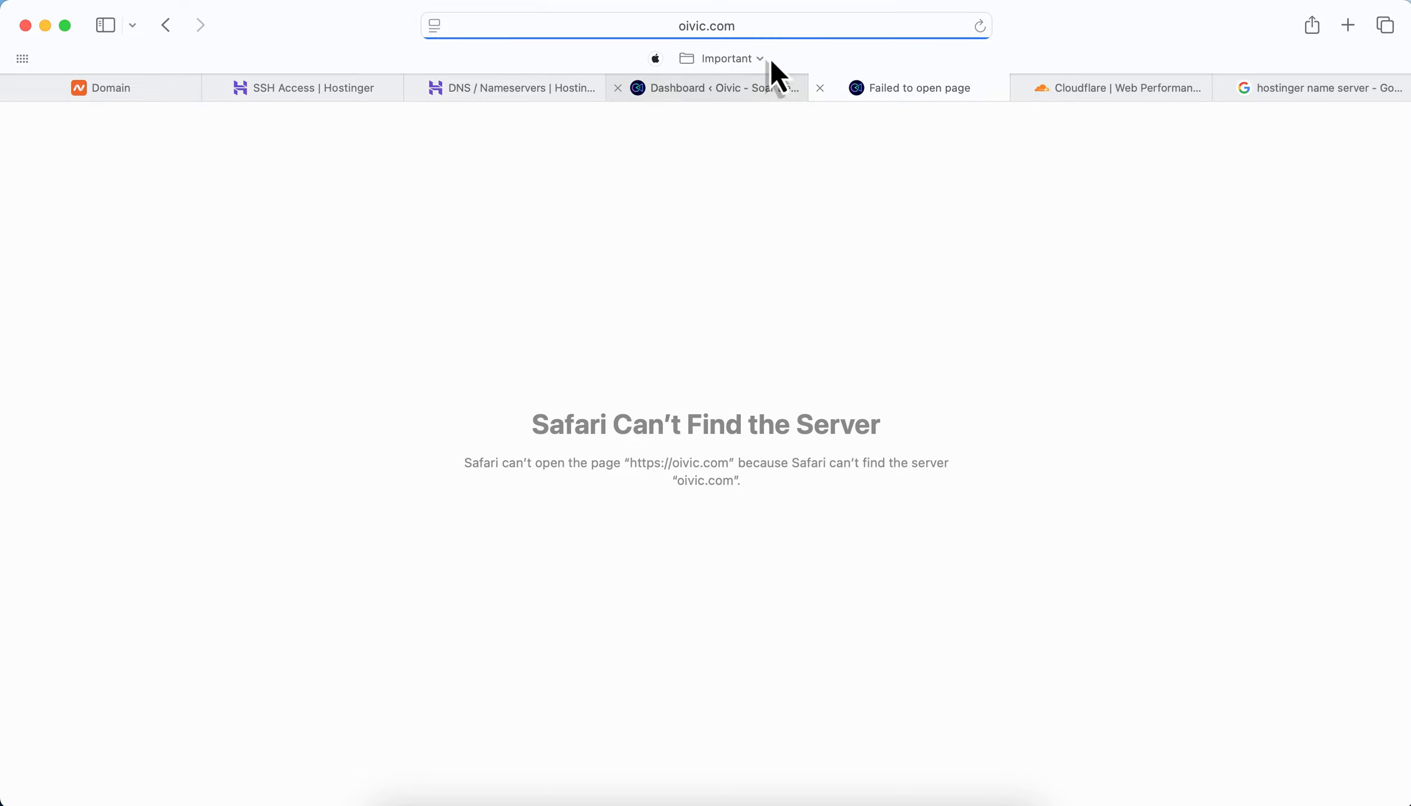
click(762, 35)
key(super+c)
click(1100, 274)
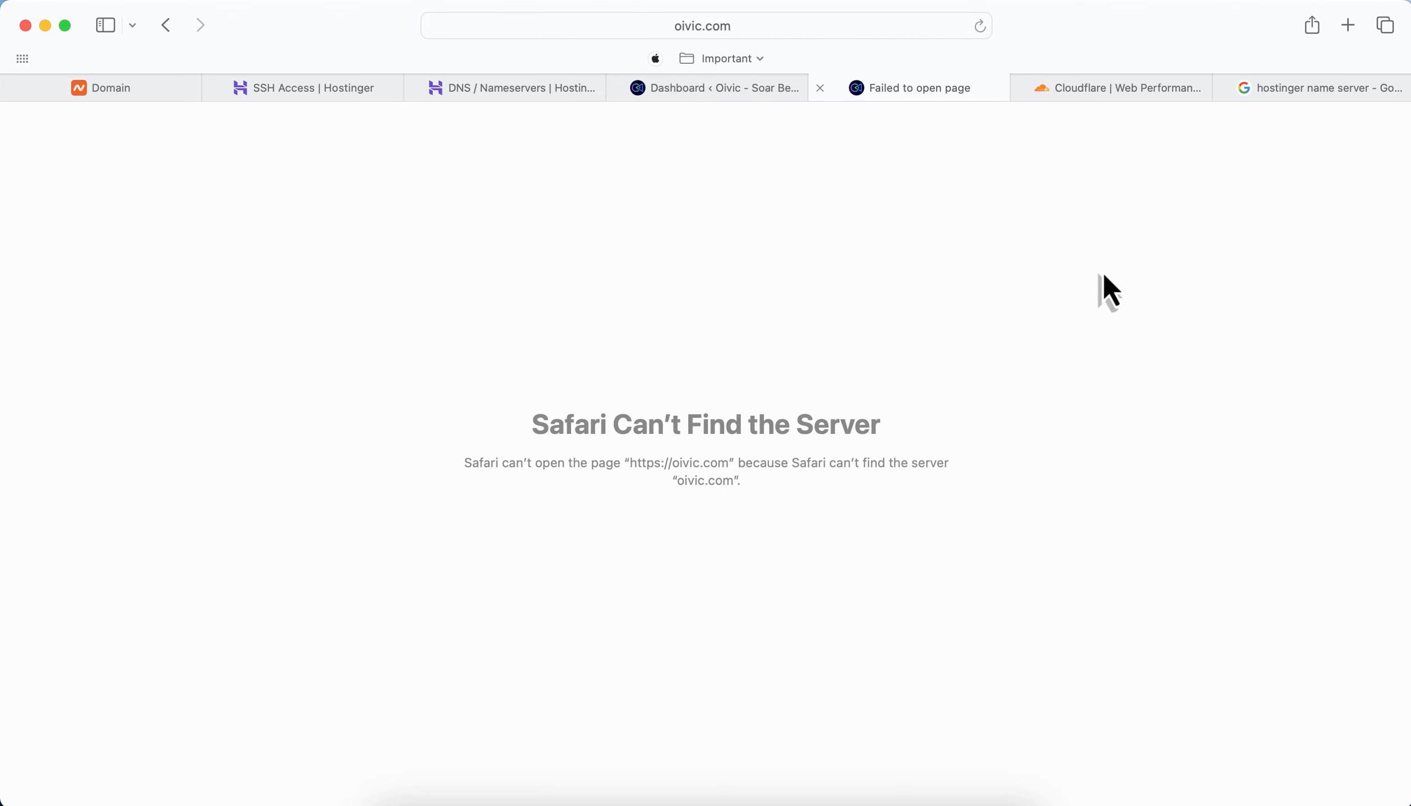
key(super+shift+n)
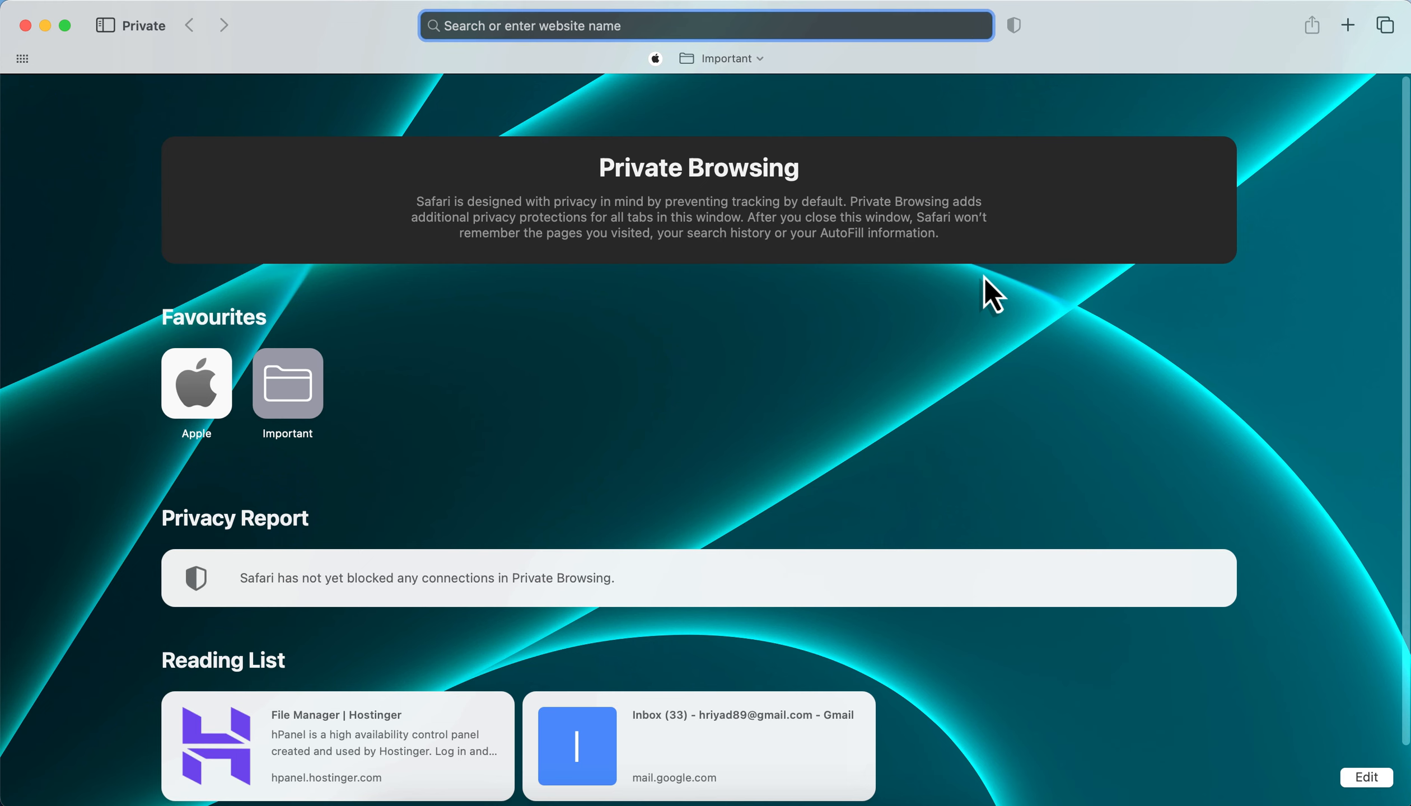
key(super+v)
key(Return)
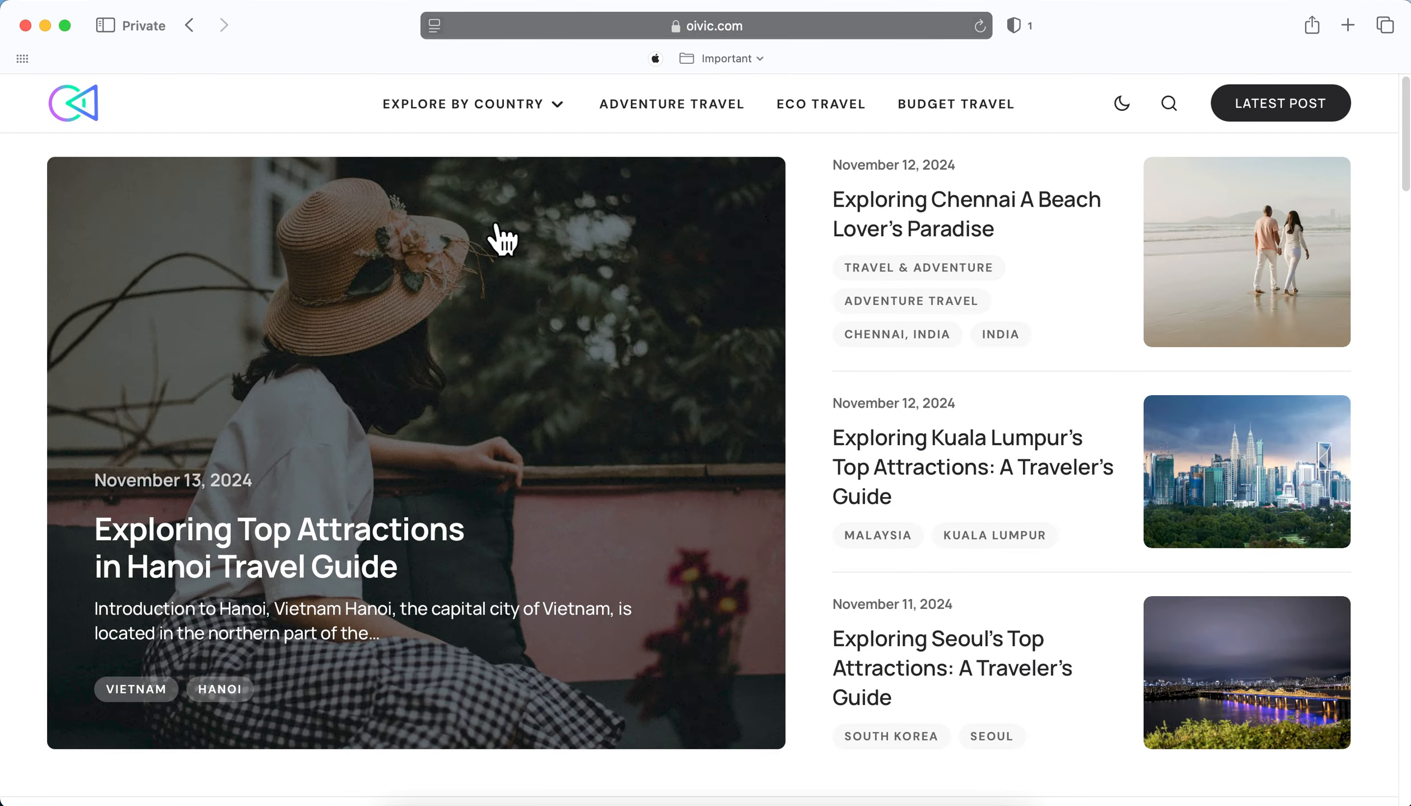
Look through the oivic.com homepage, open the Tokyo top attractions article, and close the private window
scroll(584, 325, down, 5)
scroll(584, 324, down, 5)
click(542, 257)
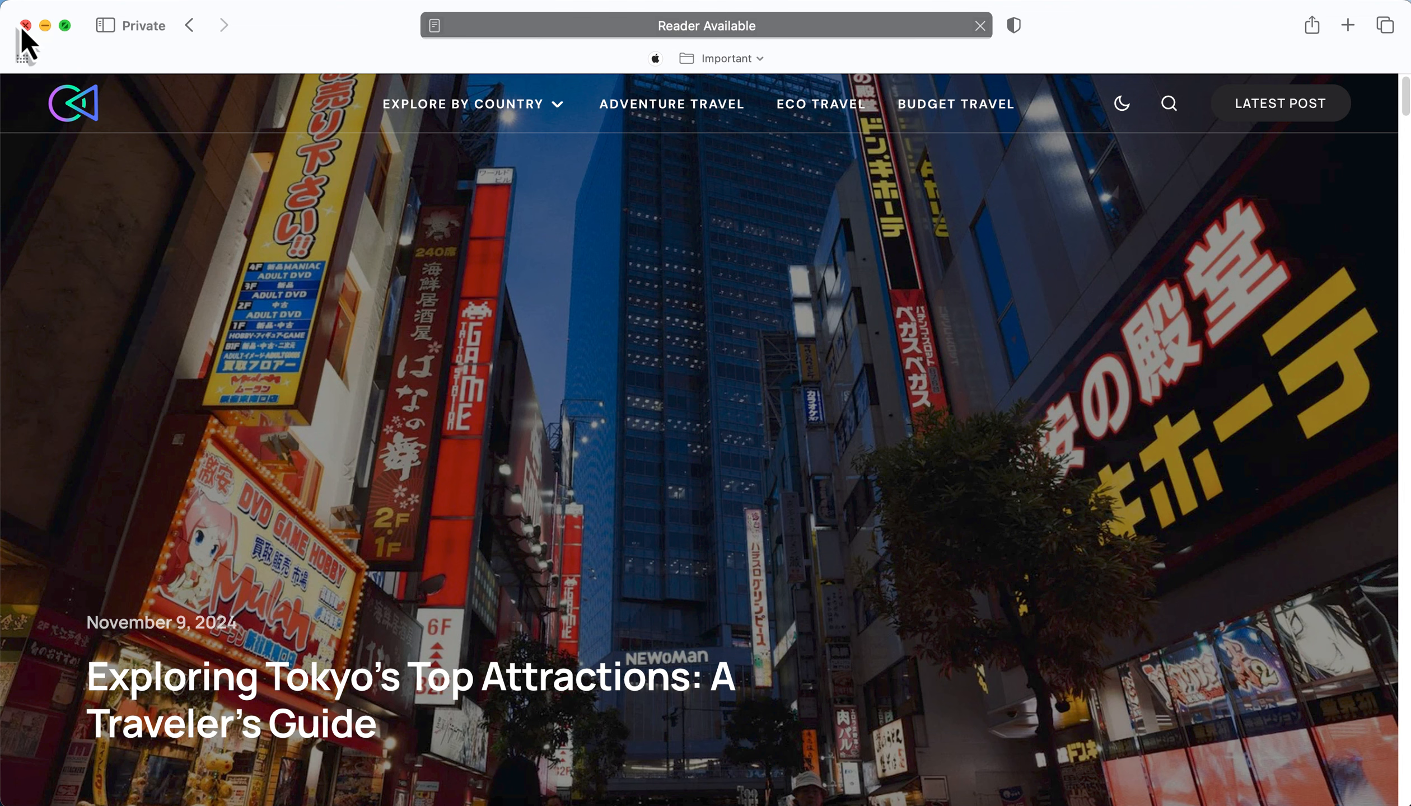
click(25, 26)
Return to the Cloudflare DNS page and review the recommended set-up steps, the record list and the assigned nameservers
click(1081, 88)
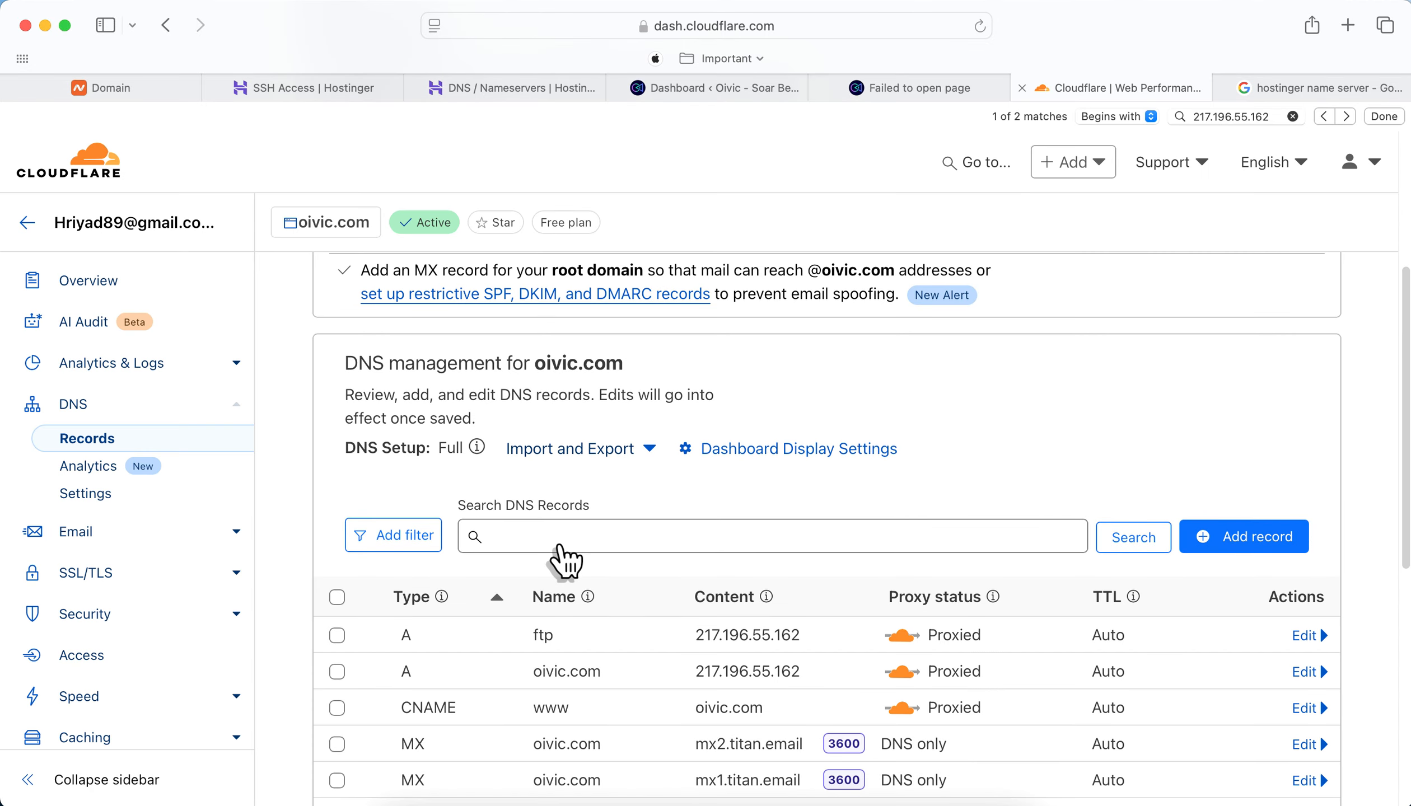
scroll(716, 487, down, 3)
scroll(644, 348, up, 5)
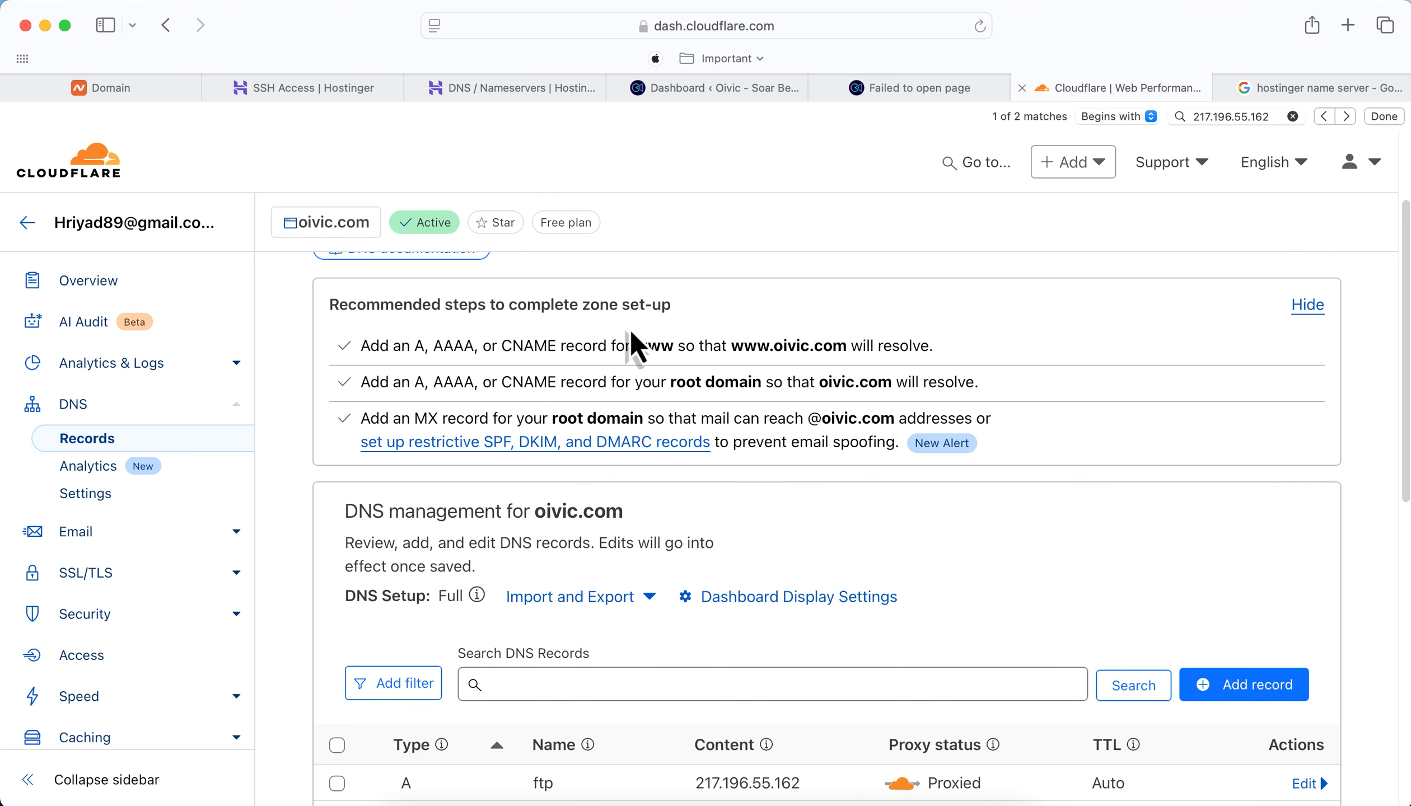
scroll(630, 330, down, 10)
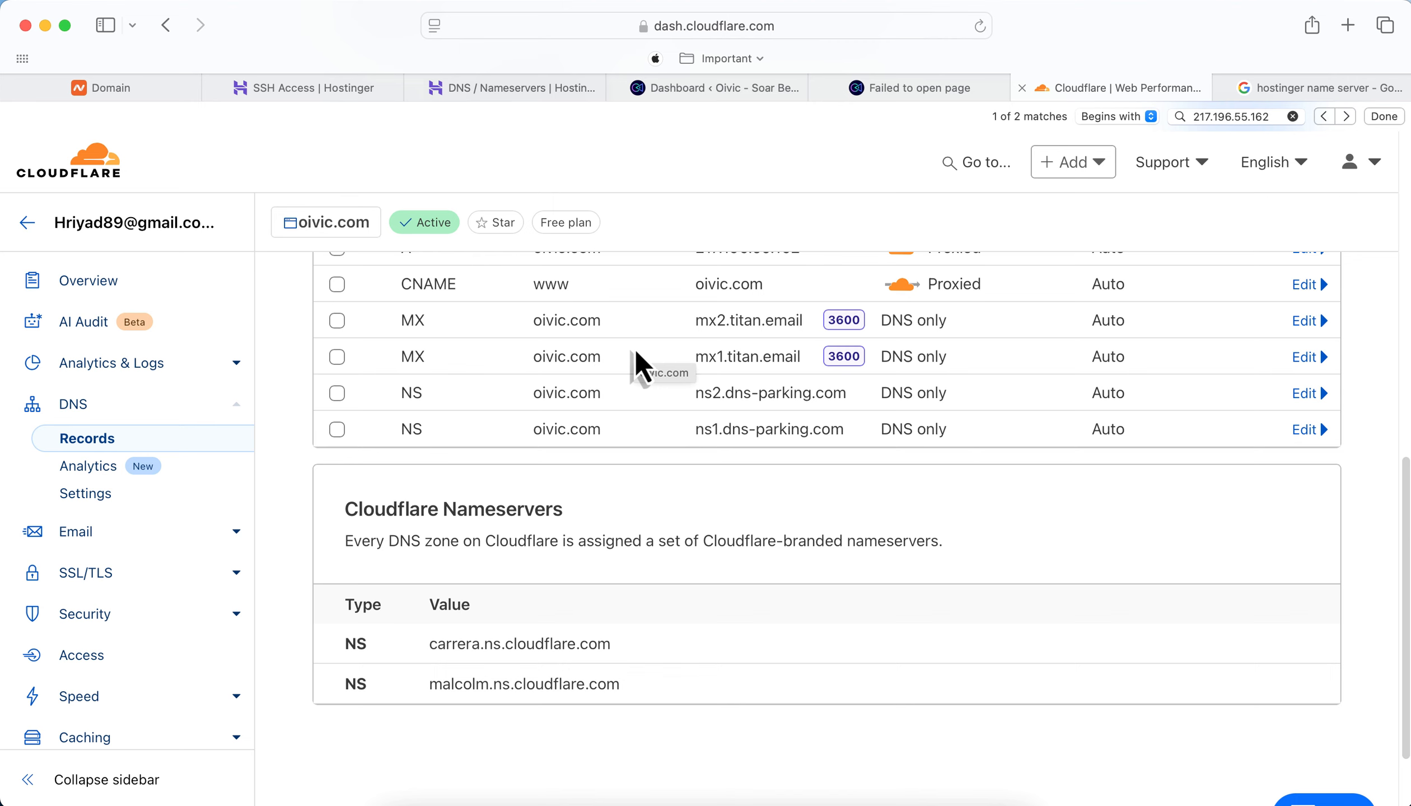
scroll(637, 354, down, 1)
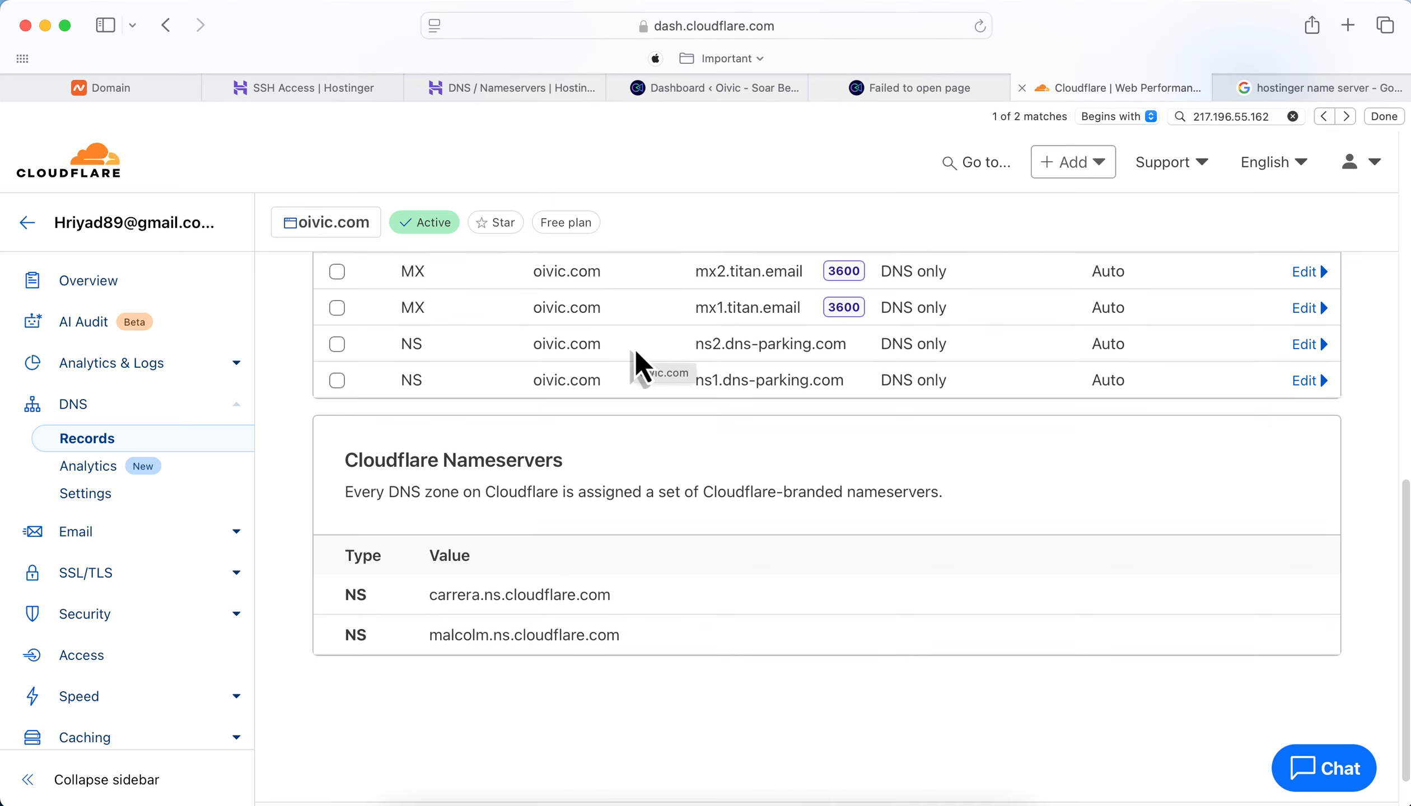